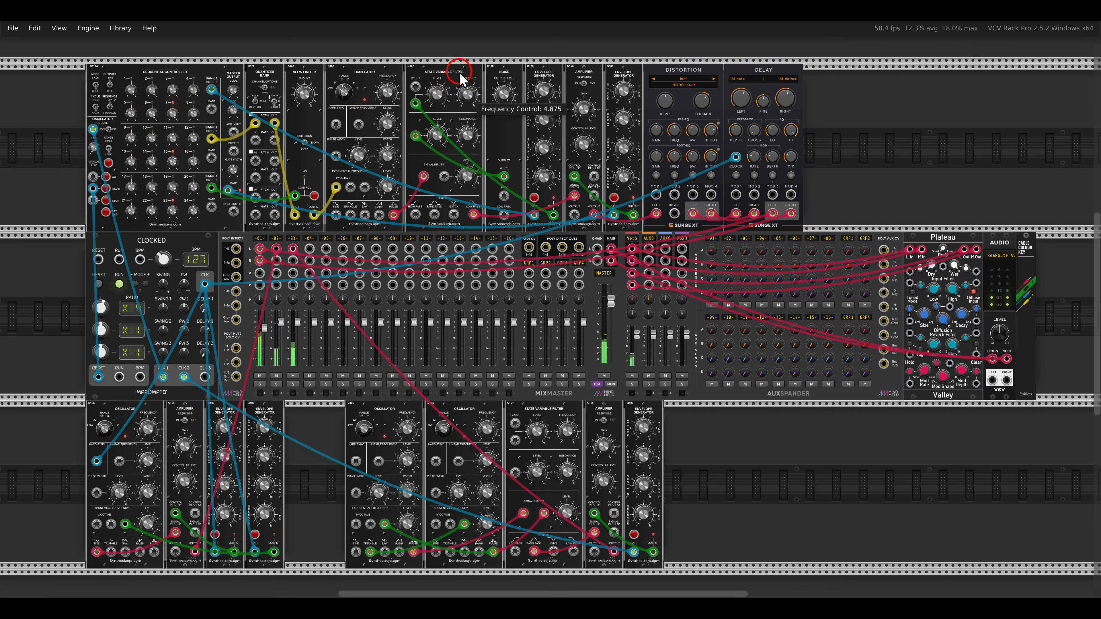
# - Add a Q106 Oscillator module to the empty rack row above the mixer
pyautogui.scroll(5, 467, 290)
pyautogui.rightClick(470, 289)
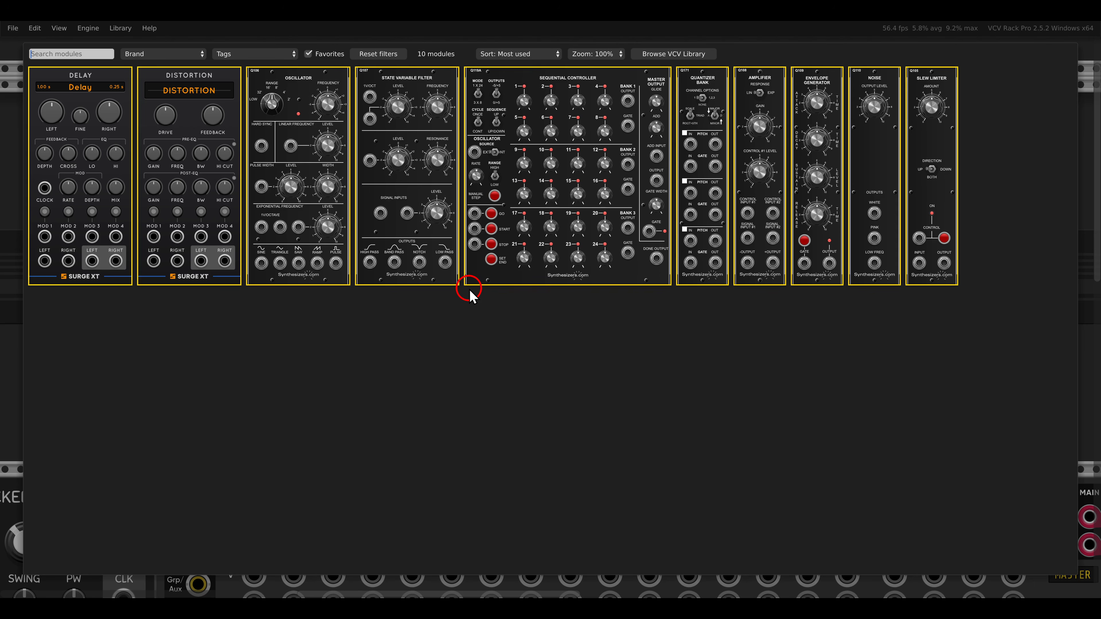
pyautogui.moveTo(324, 150); pyautogui.dragTo(513, 258)
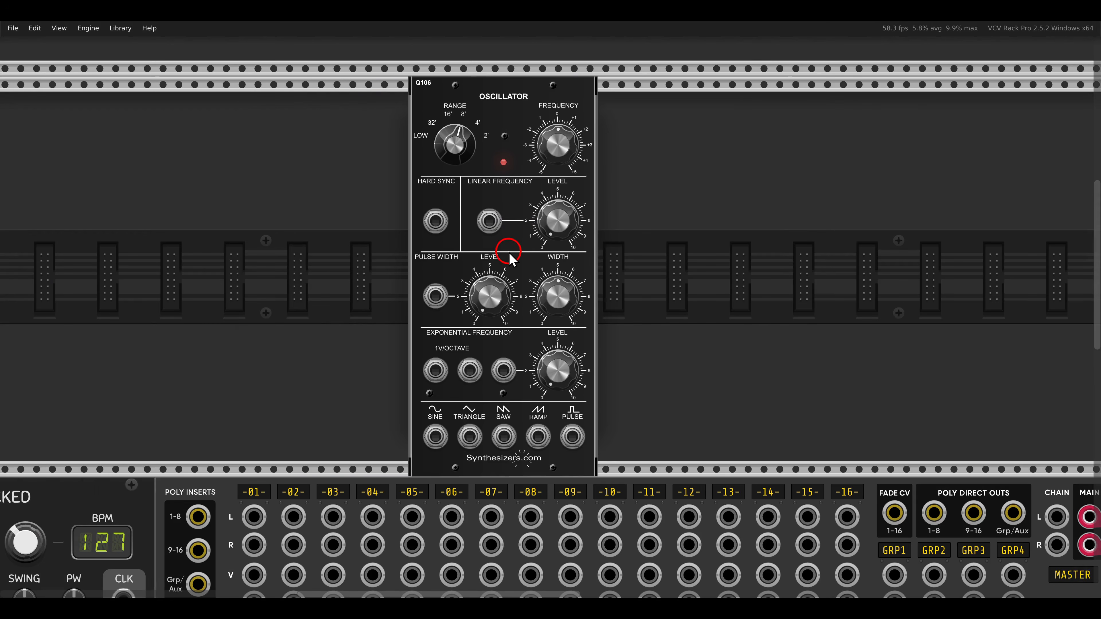
pyautogui.moveTo(402, 389); pyautogui.dragTo(596, 458)
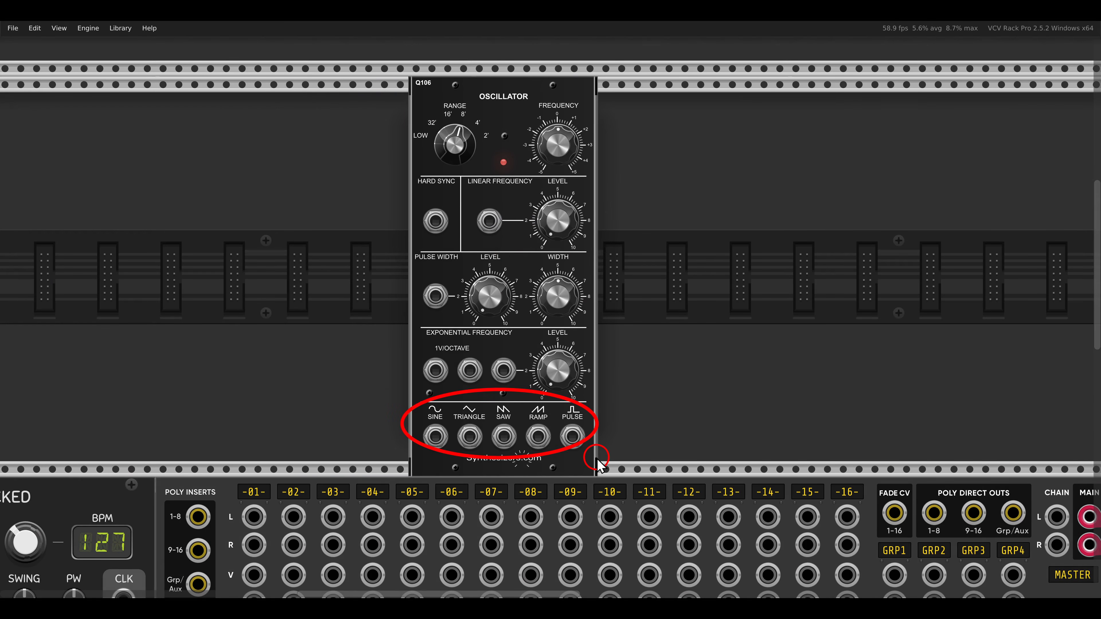
# - Add a Q107 State Variable Filter beside the oscillator and patch the oscillator's pulse output to the filter's first signal input
pyautogui.rightClick(647, 346)
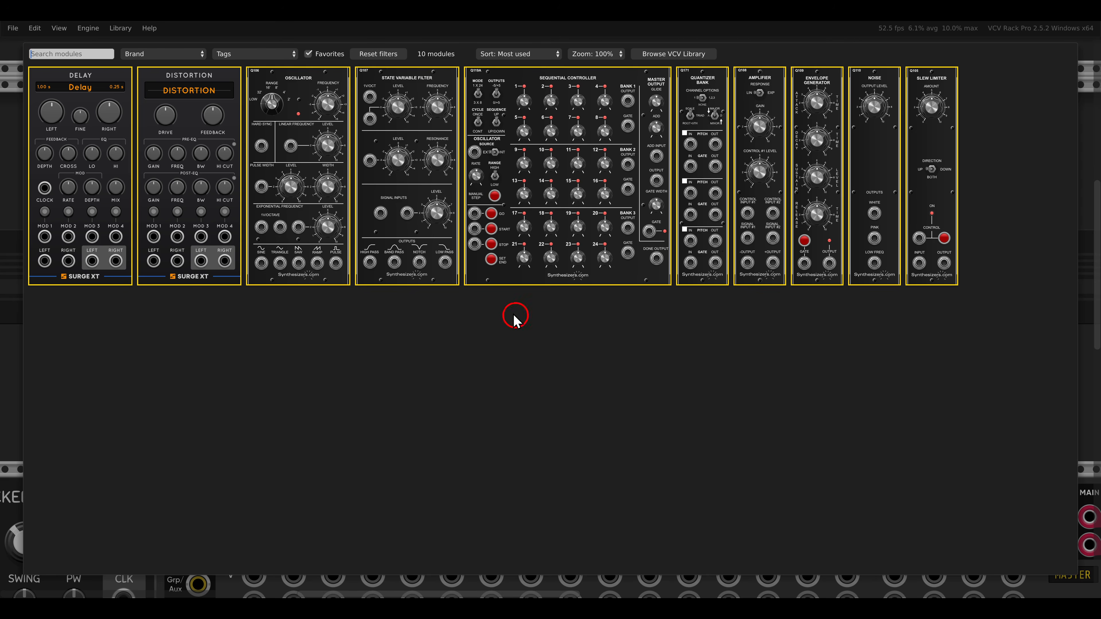
pyautogui.click(419, 175)
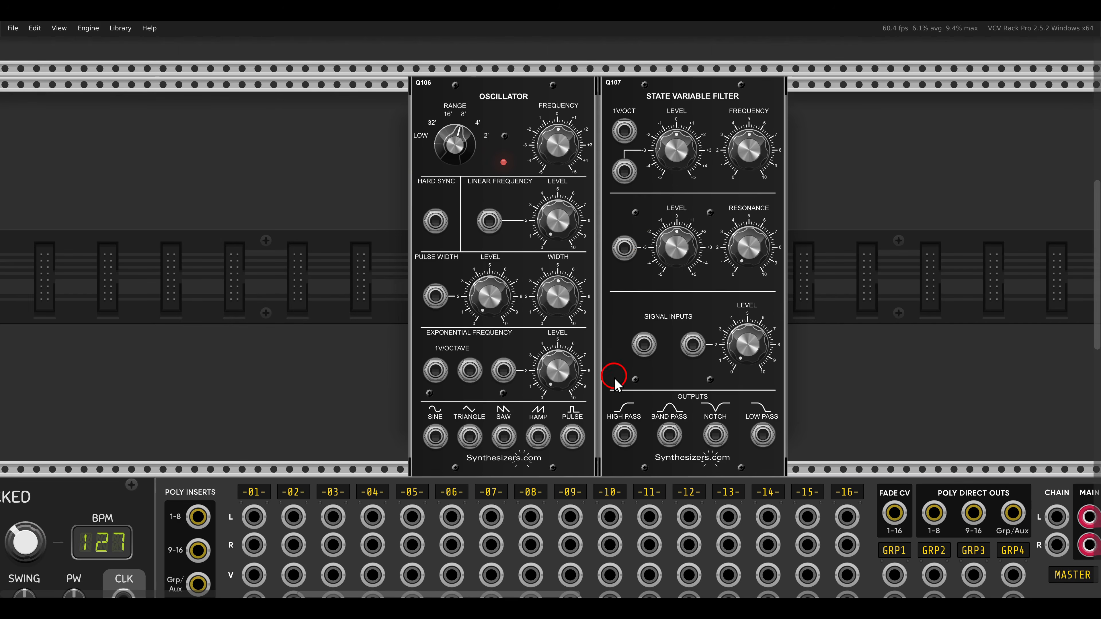
pyautogui.moveTo(572, 435); pyautogui.dragTo(644, 346)
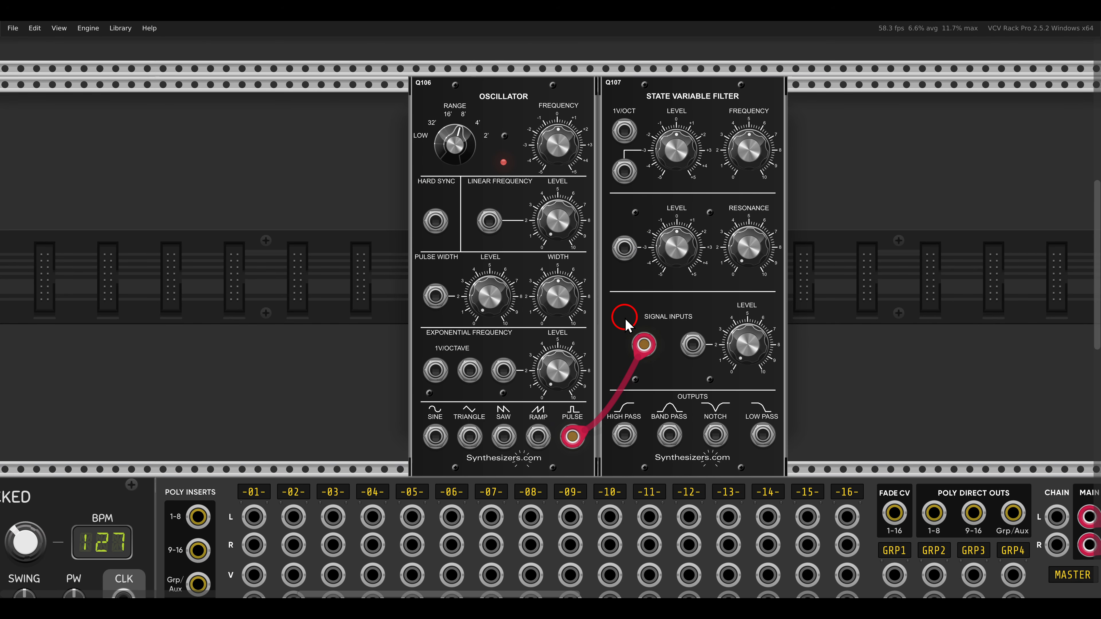
# - Add a Q108 Amplifier beside the filter and patch the filter's low pass output to the amplifier's signal input #1
pyautogui.hscroll(3, 660, 293)
pyautogui.rightClick(723, 274)
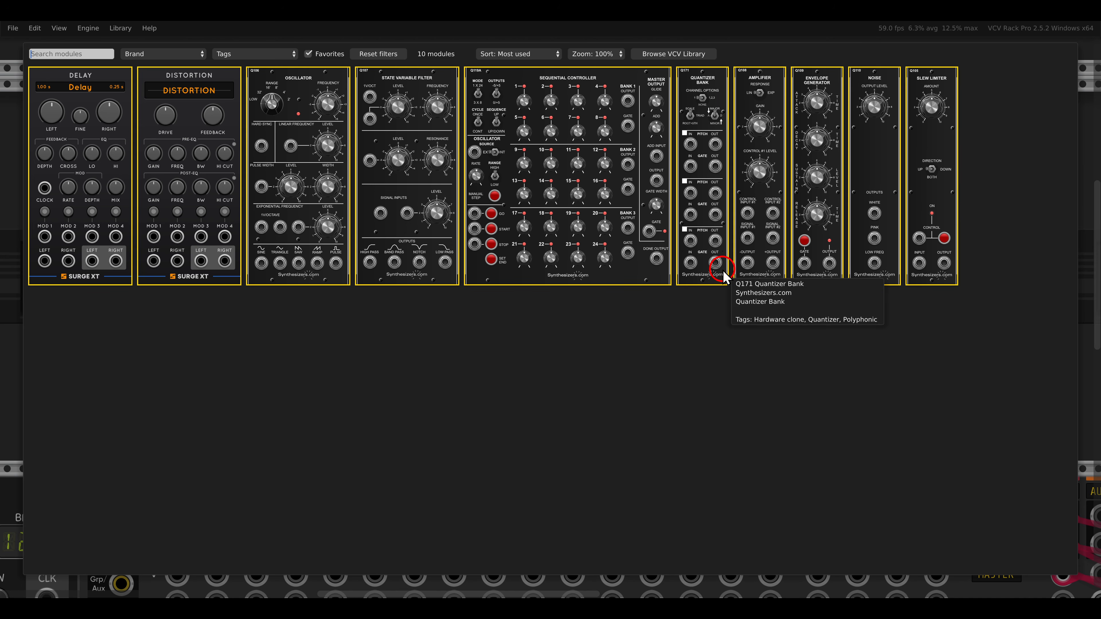
pyautogui.click(716, 269)
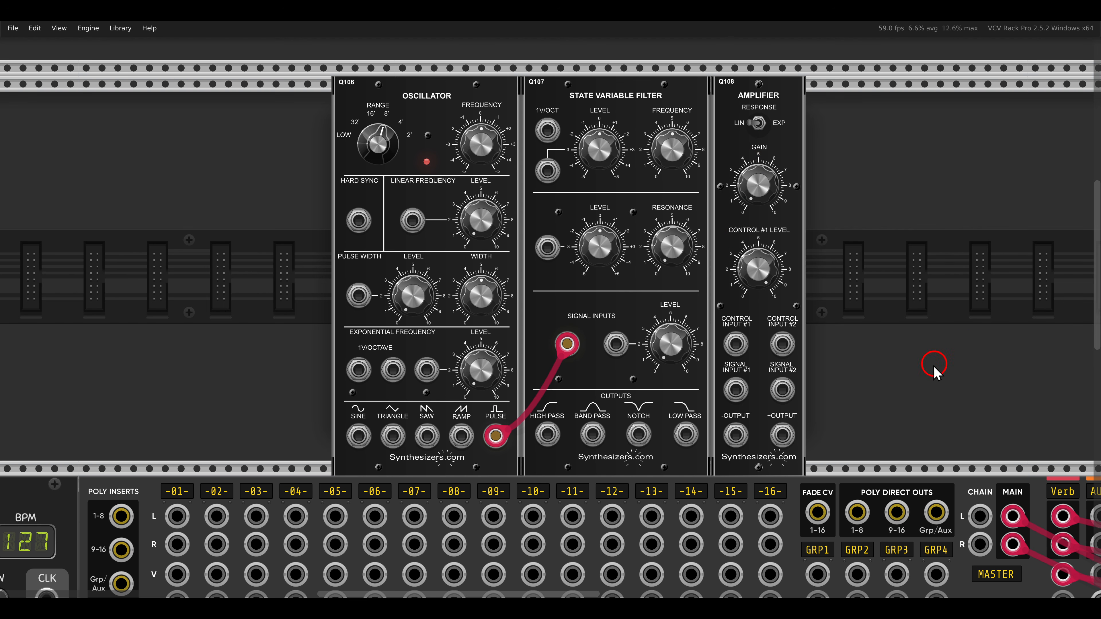
pyautogui.moveTo(685, 433); pyautogui.dragTo(732, 393)
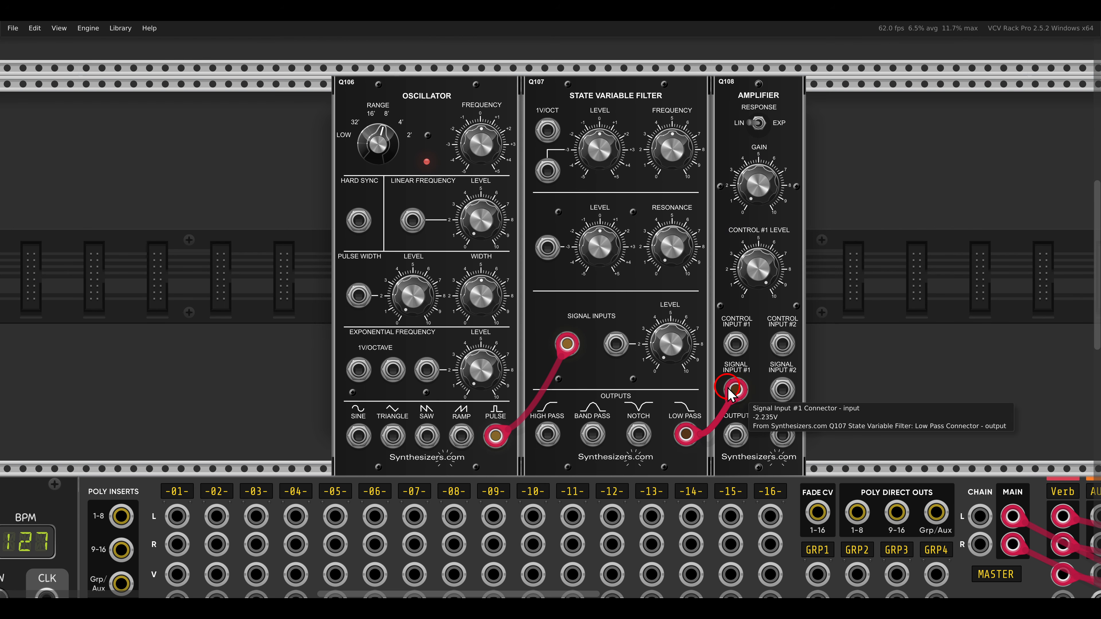
# - Patch the amplifier's + output to the left input of mixer channel 01
pyautogui.scroll(-3, 729, 389)
pyautogui.hscroll(-2, 729, 389)
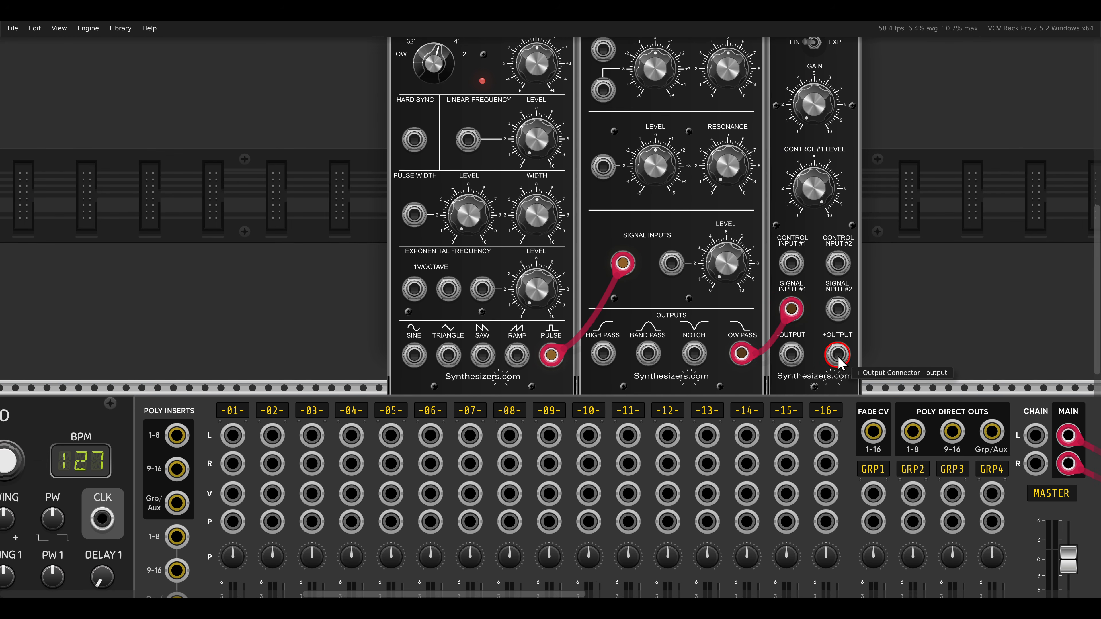
pyautogui.moveTo(836, 354); pyautogui.dragTo(233, 434)
pyautogui.scroll(3, 715, 295)
pyautogui.hscroll(2, 715, 294)
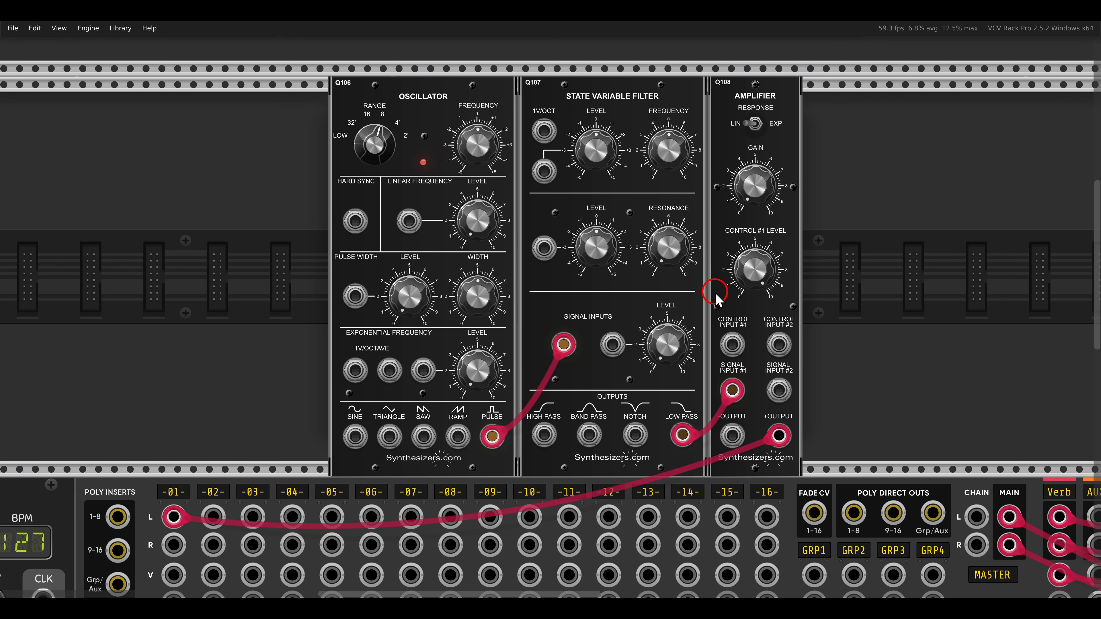
# - Add a Q119A Sequential Controller directly in front of the oscillator
pyautogui.moveTo(589, 275); pyautogui.dragTo(745, 282)
pyautogui.rightClick(414, 255)
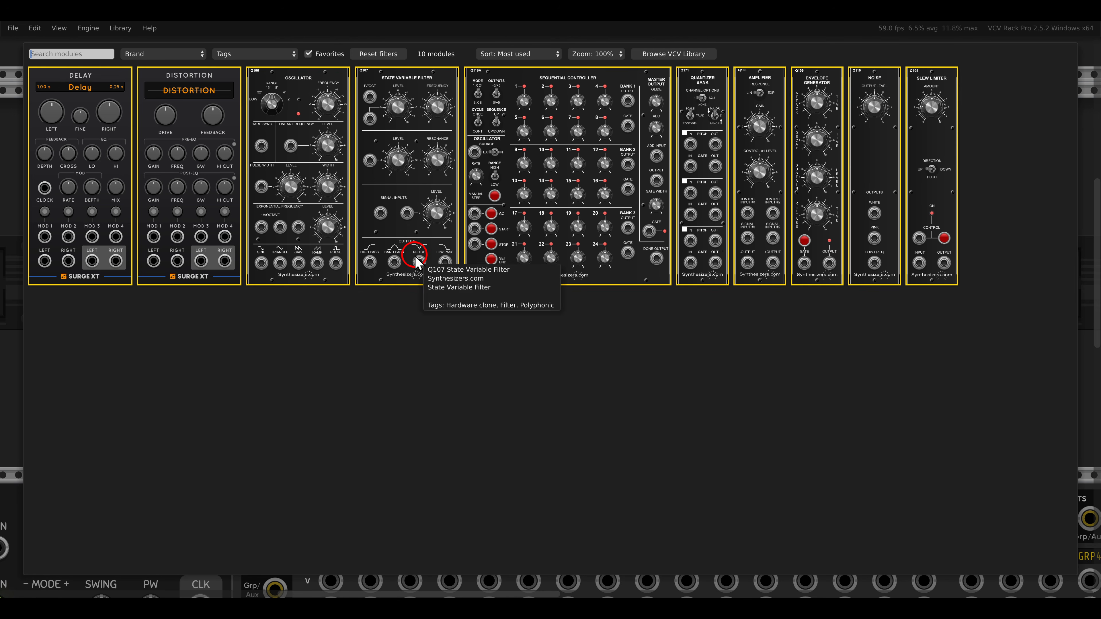
pyautogui.click(525, 187)
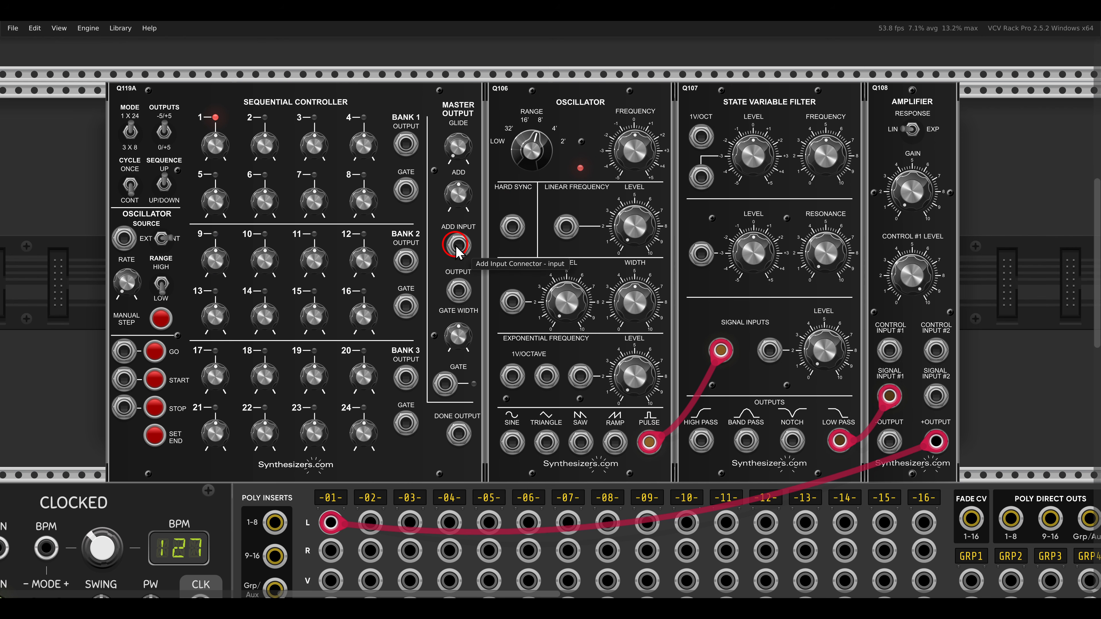
# - Patch the CLOCKED module's CLK 1 output to the sequential controller's external oscillator source input
pyautogui.moveTo(456, 246); pyautogui.dragTo(613, 245)
pyautogui.scroll(-2, 439, 263)
pyautogui.moveTo(433, 329); pyautogui.dragTo(509, 194)
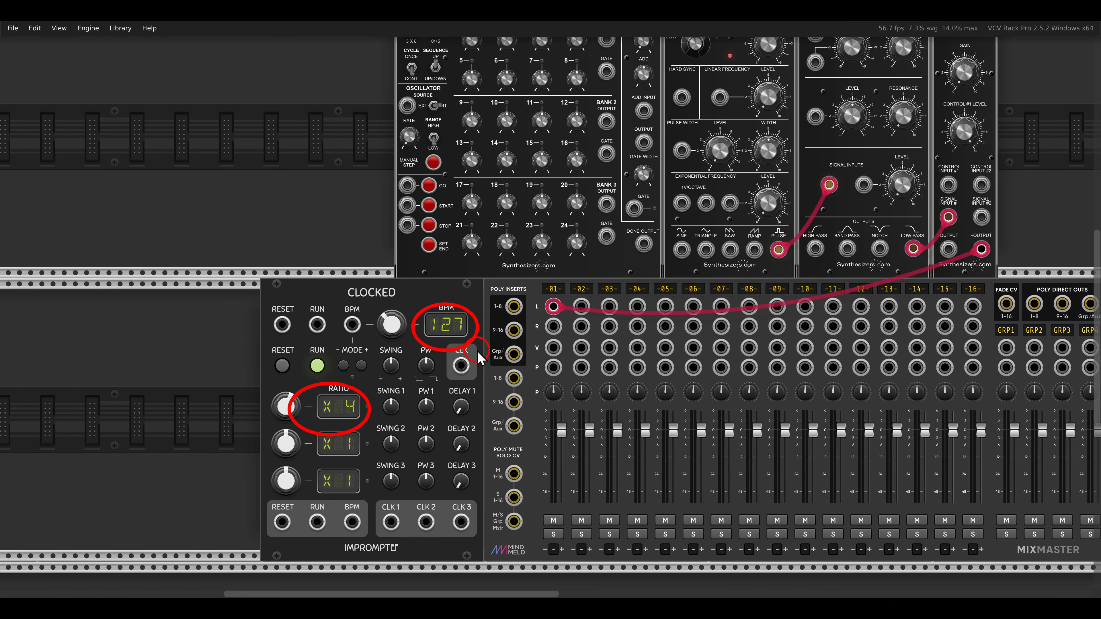
pyautogui.moveTo(391, 523); pyautogui.dragTo(407, 216)
pyautogui.scroll(3, 391, 522)
pyautogui.scroll(3, 421, 183)
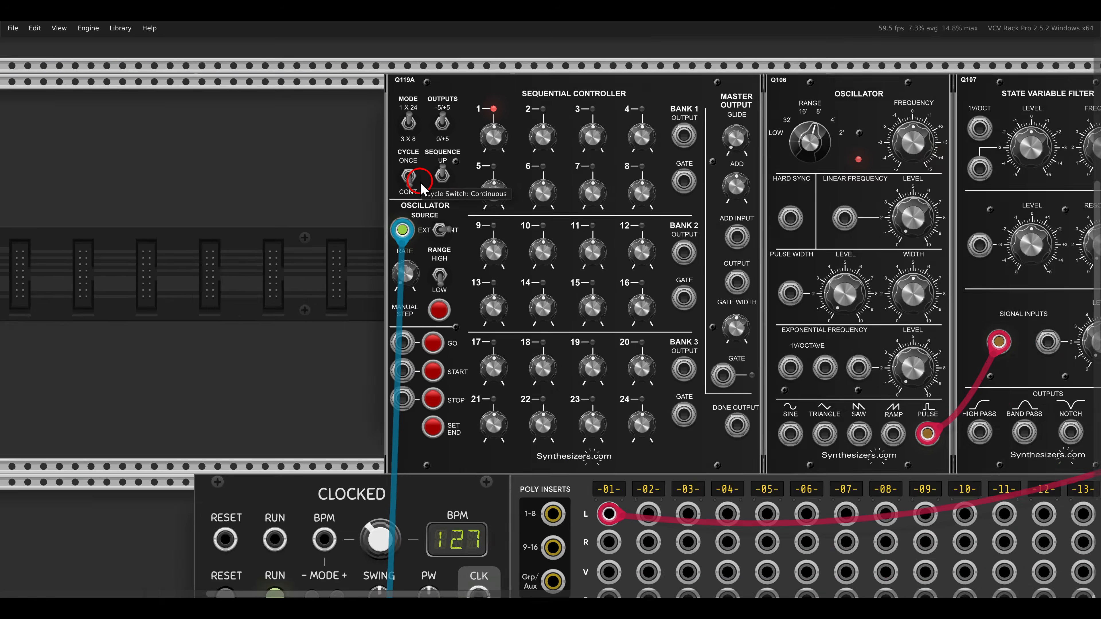
# - Switch the sequential controller to 3 X 8 mode and patch the clock's reset output to its start input
pyautogui.scroll(2, 420, 183)
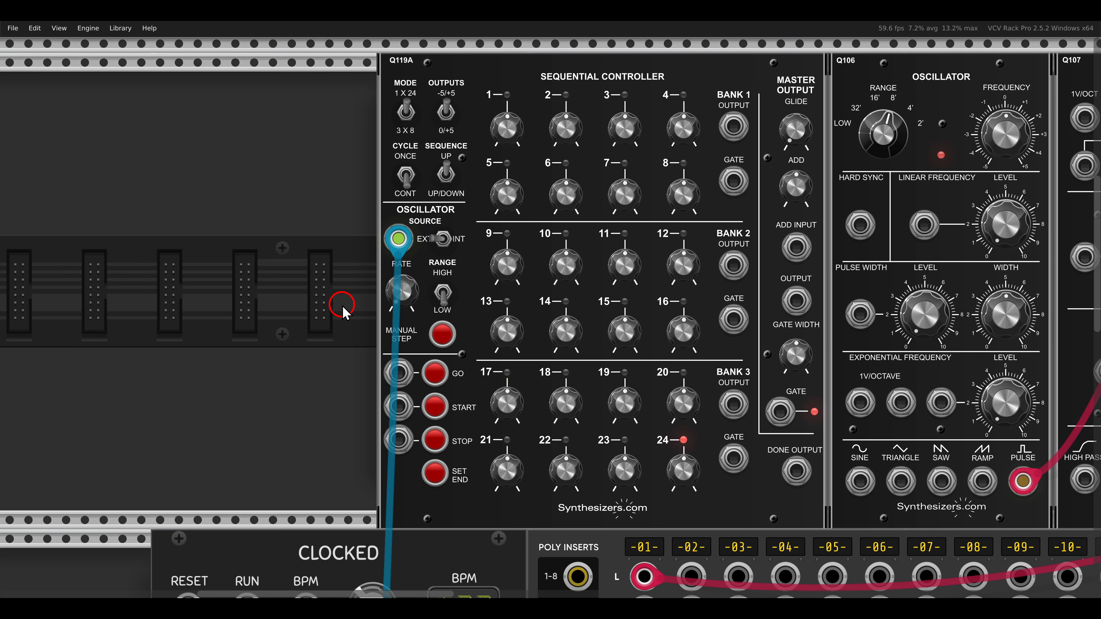
pyautogui.click(407, 111)
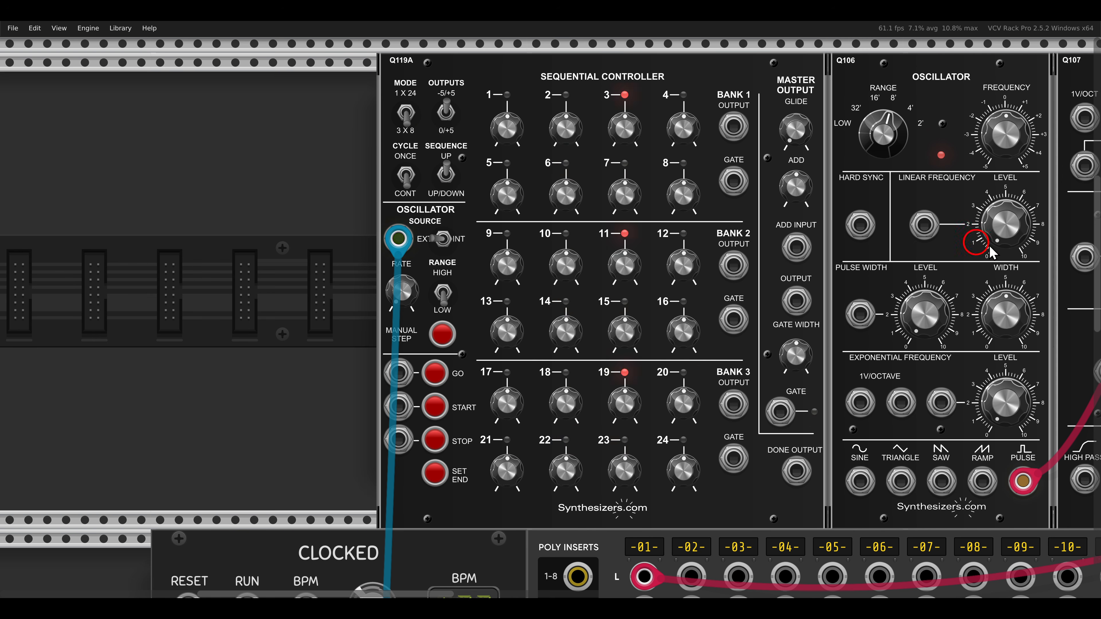
pyautogui.scroll(-2, 566, 320)
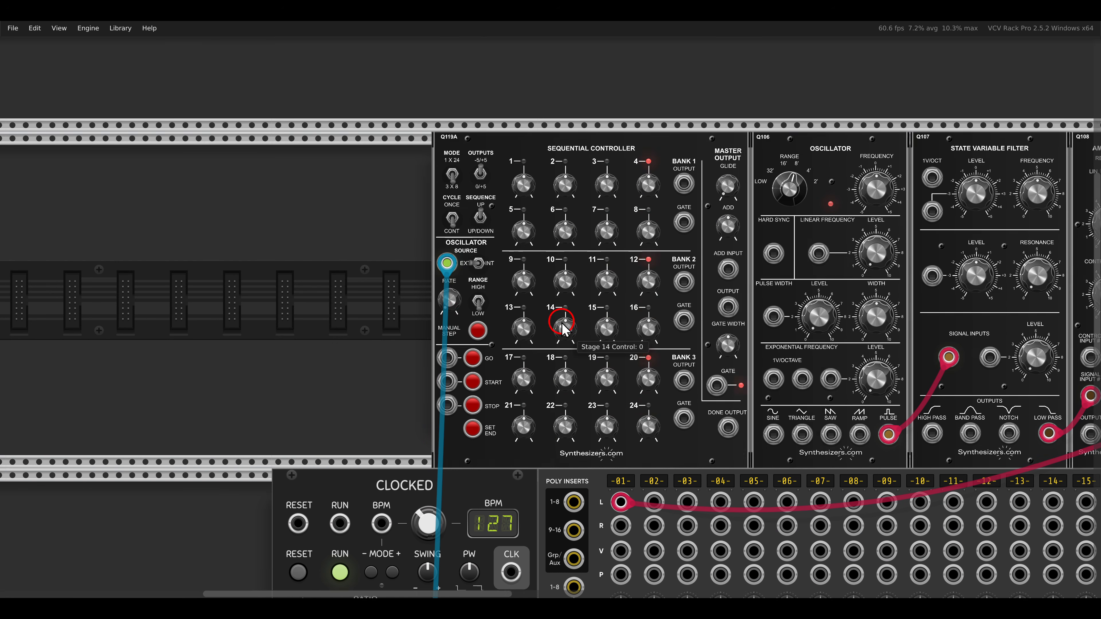
pyautogui.scroll(-3, 415, 323)
pyautogui.scroll(-2, 396, 305)
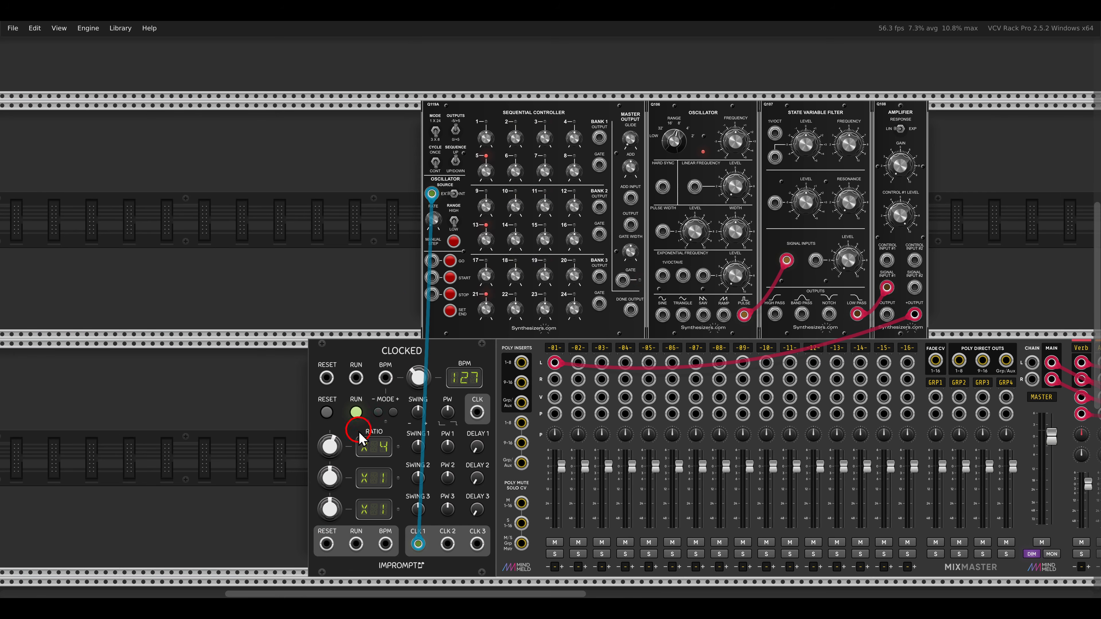
pyautogui.moveTo(326, 544); pyautogui.dragTo(432, 278)
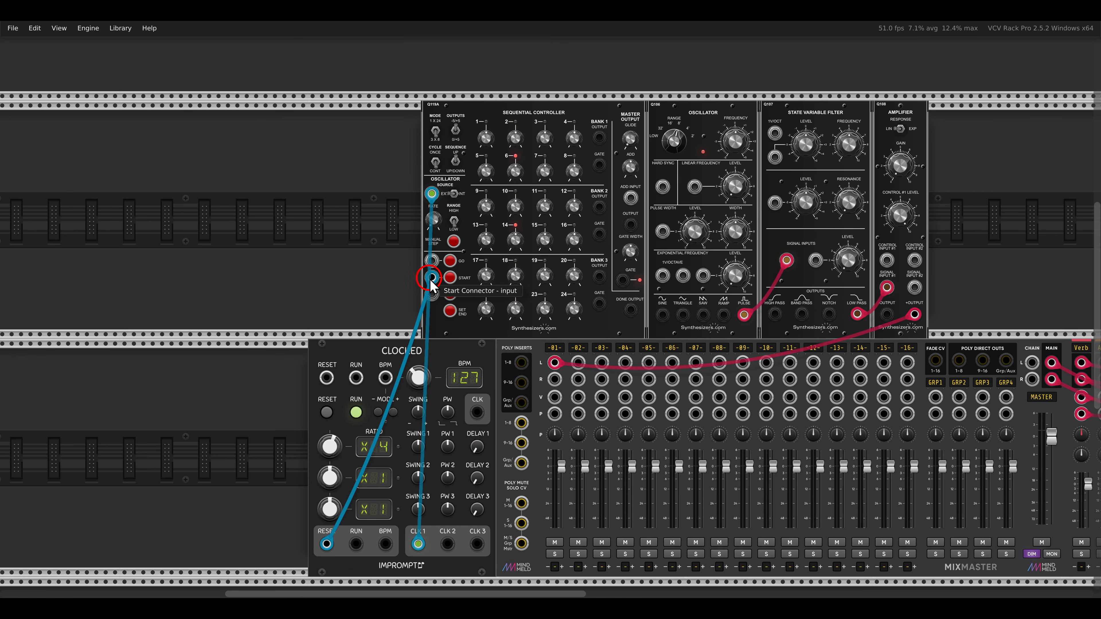
# - Add a Q109 Envelope Generator directly after the amplifier
pyautogui.scroll(3, 522, 177)
pyautogui.moveTo(561, 327); pyautogui.dragTo(450, 267)
pyautogui.moveTo(573, 274); pyautogui.dragTo(510, 272)
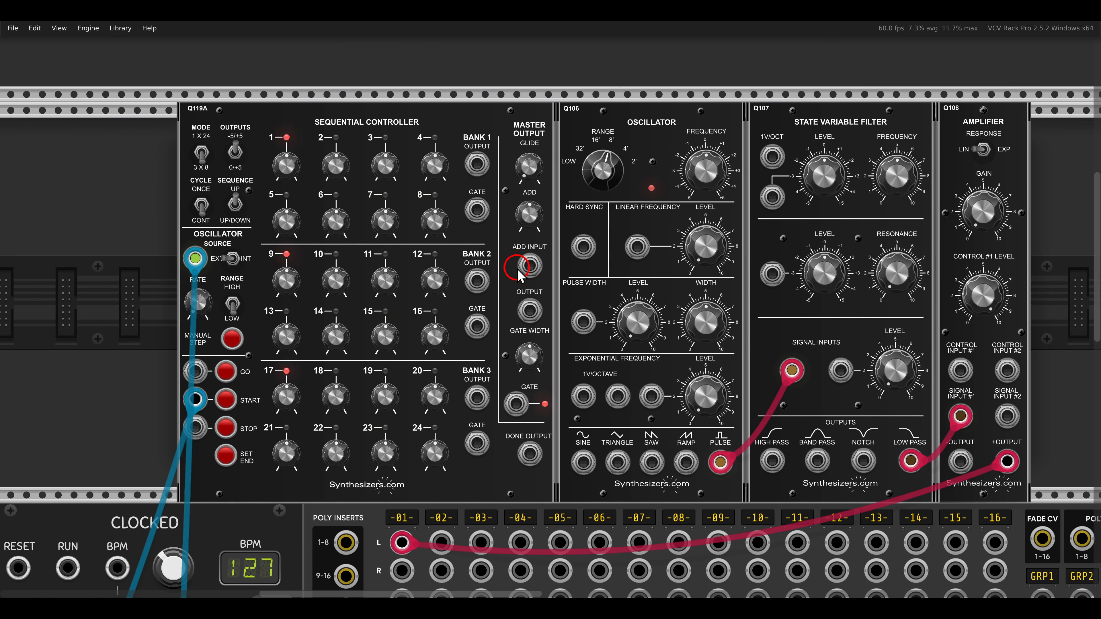
pyautogui.scroll(-1, 518, 269)
pyautogui.moveTo(648, 272); pyautogui.dragTo(510, 253)
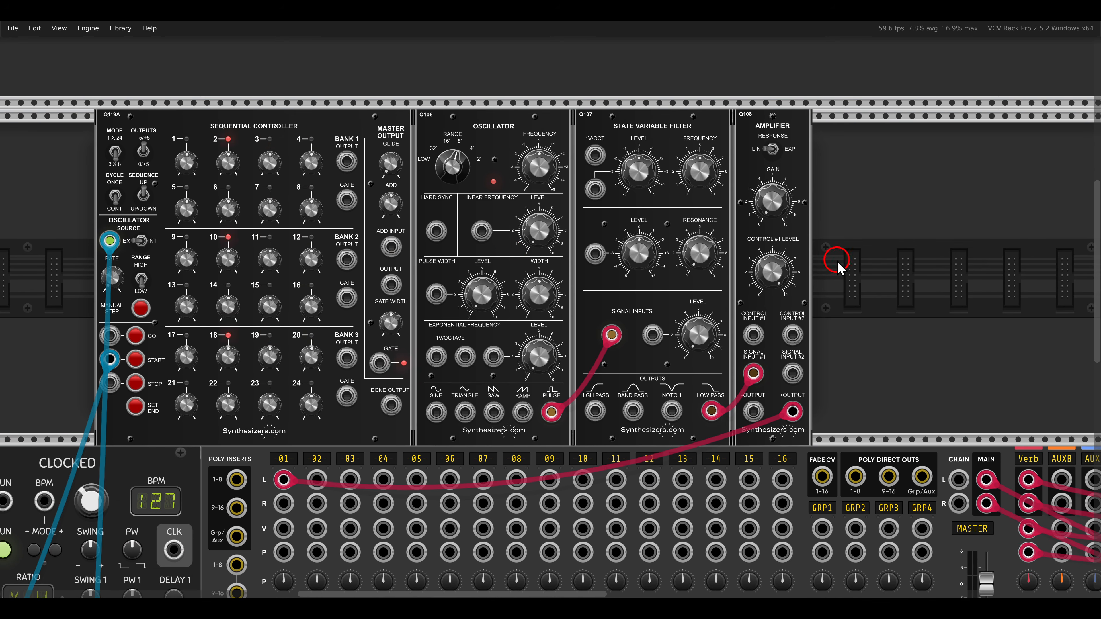
pyautogui.rightClick(837, 262)
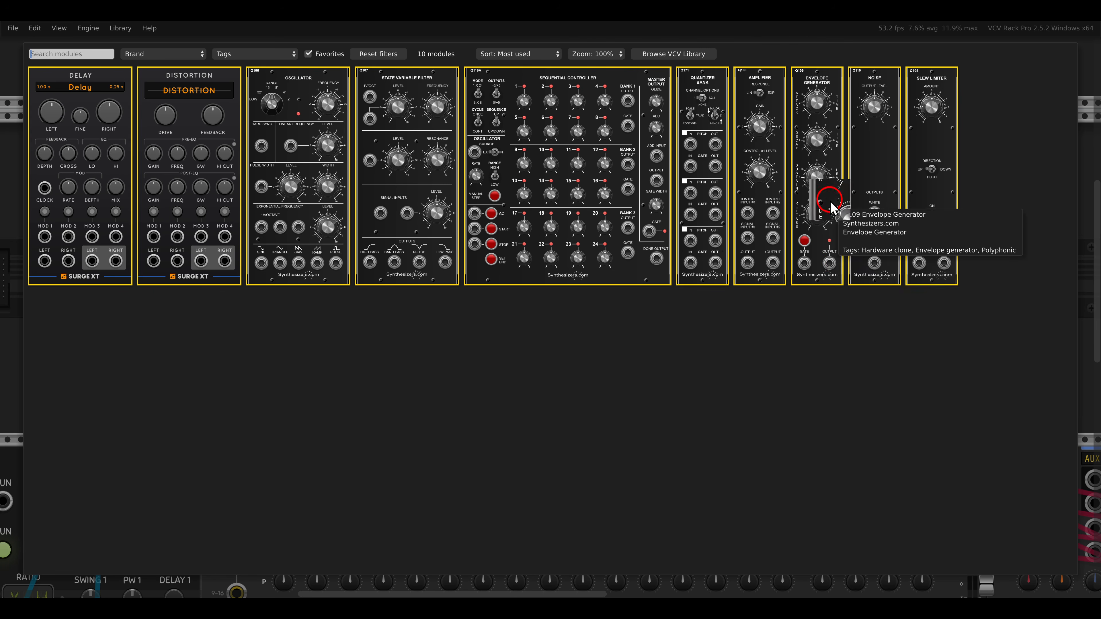
pyautogui.click(829, 200)
# - Patch the envelope output to the amplifier's control input #1 and the sequential controller's master gate to the envelope's gate input
pyautogui.scroll(1, 856, 323)
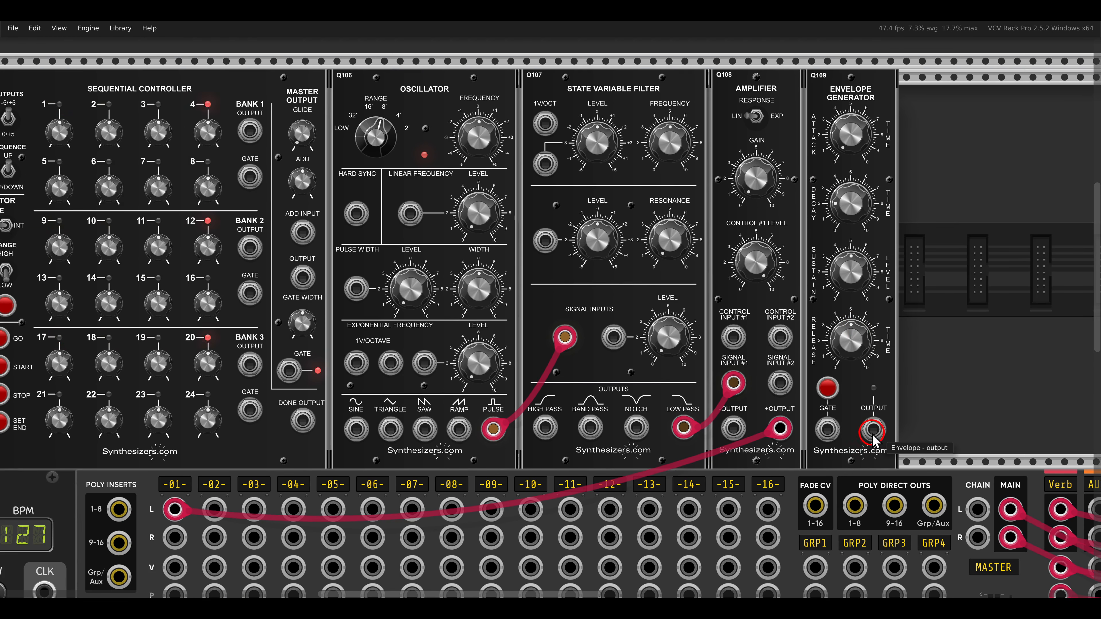
pyautogui.moveTo(873, 429); pyautogui.dragTo(733, 333)
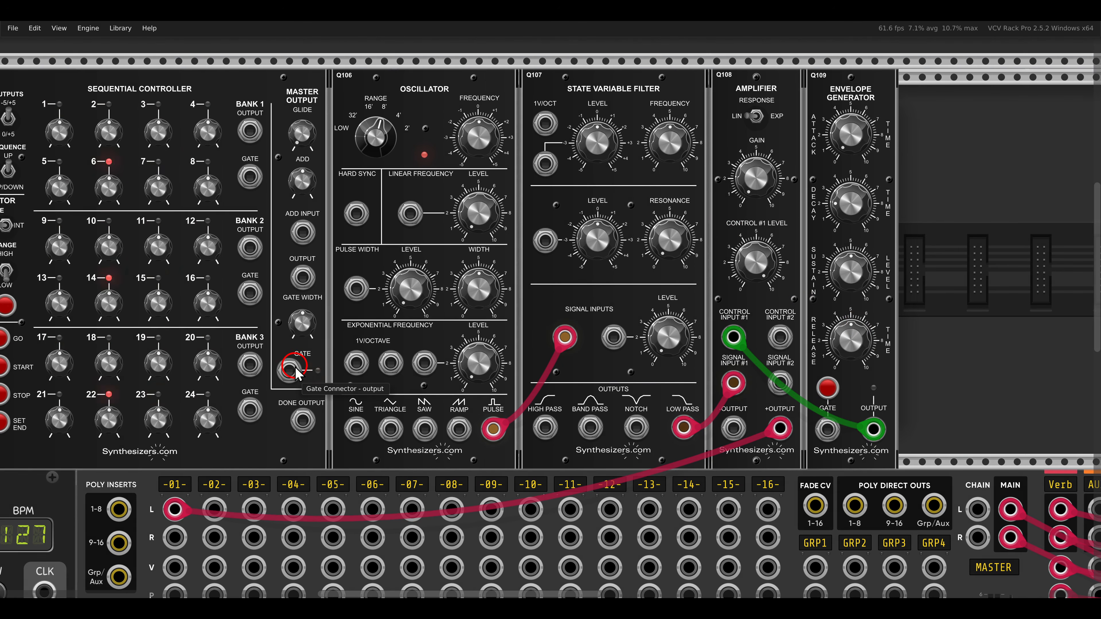
pyautogui.moveTo(289, 369)
pyautogui.mouseDown()
pyautogui.moveTo(644, 364)
pyautogui.moveTo(827, 429)
pyautogui.mouseUp()
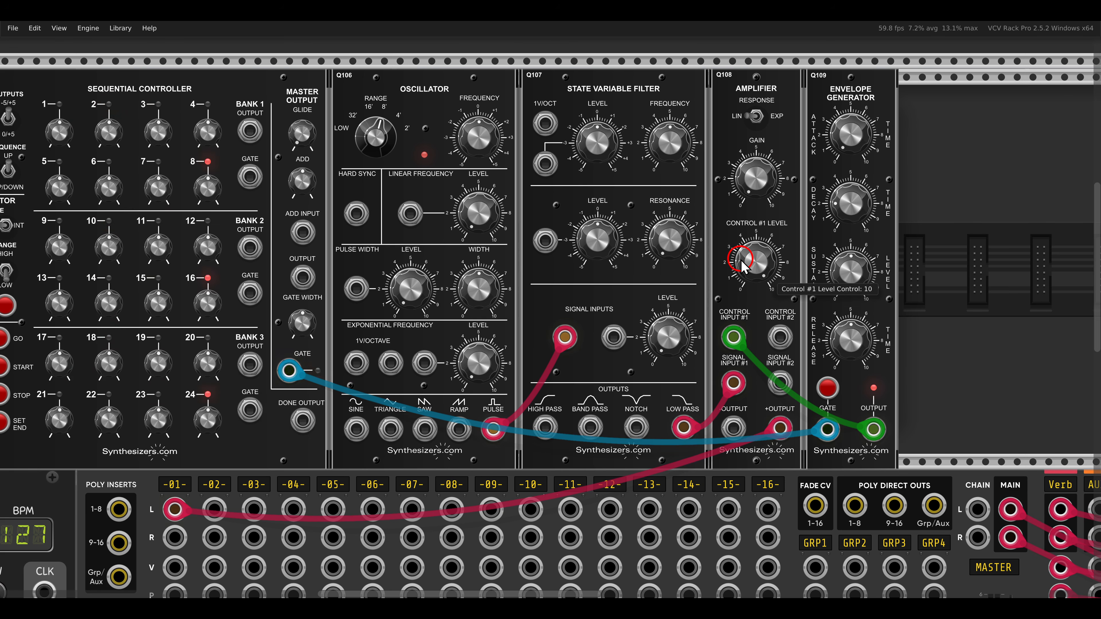
# - Lower the oscillator's range to 16'
pyautogui.moveTo(683, 175); pyautogui.dragTo(657, 152)
pyautogui.moveTo(381, 184); pyautogui.dragTo(378, 197)
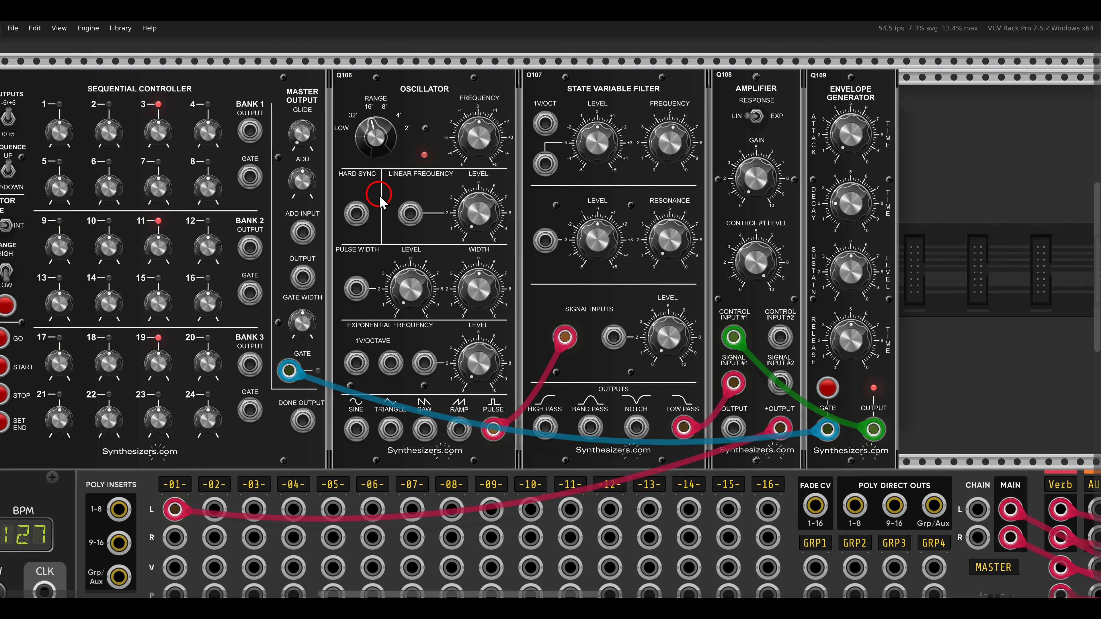
pyautogui.moveTo(672, 163); pyautogui.dragTo(676, 185)
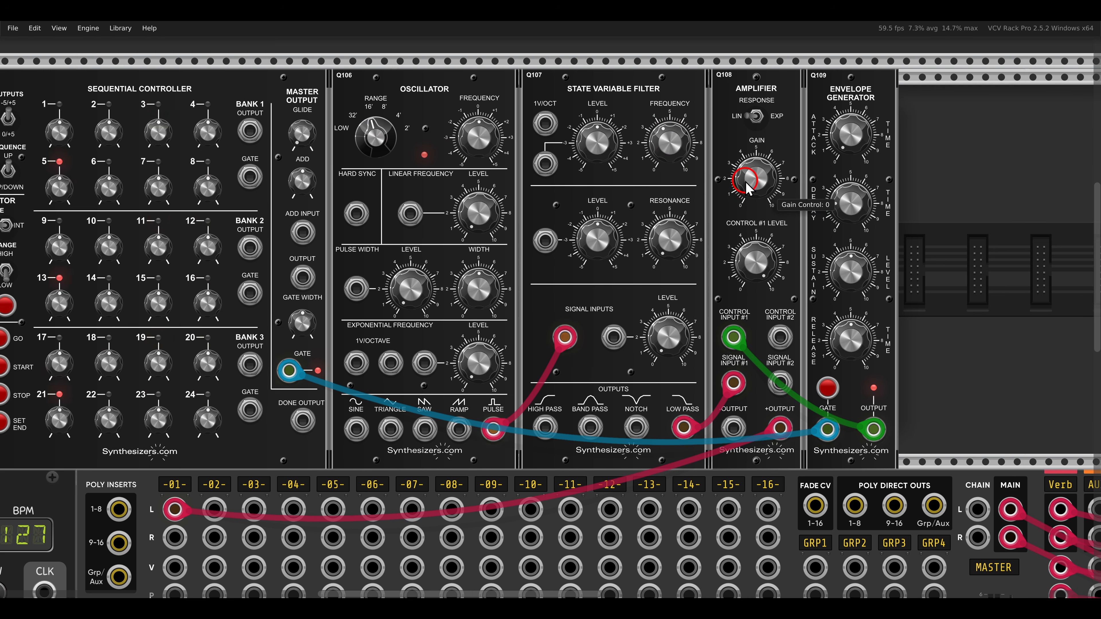
# - Insert a second Q109 Envelope Generator between the filter and the amplifier, closing the gap with the modules that follow
pyautogui.moveTo(745, 180); pyautogui.dragTo(646, 195)
pyautogui.moveTo(835, 164); pyautogui.dragTo(812, 154)
pyautogui.rightClick(721, 181)
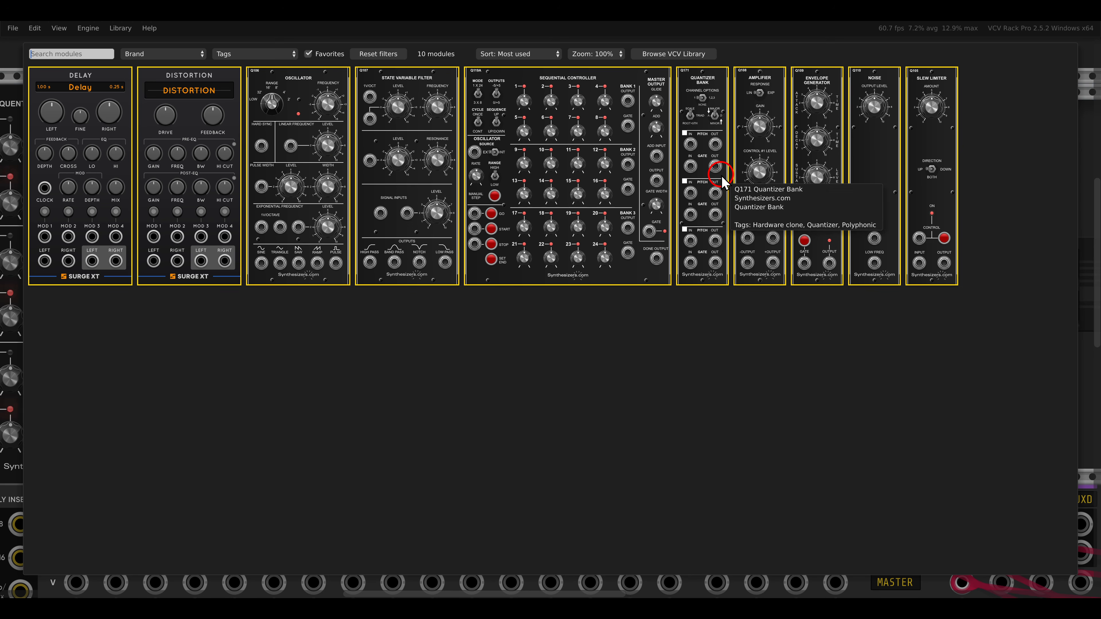
pyautogui.click(815, 104)
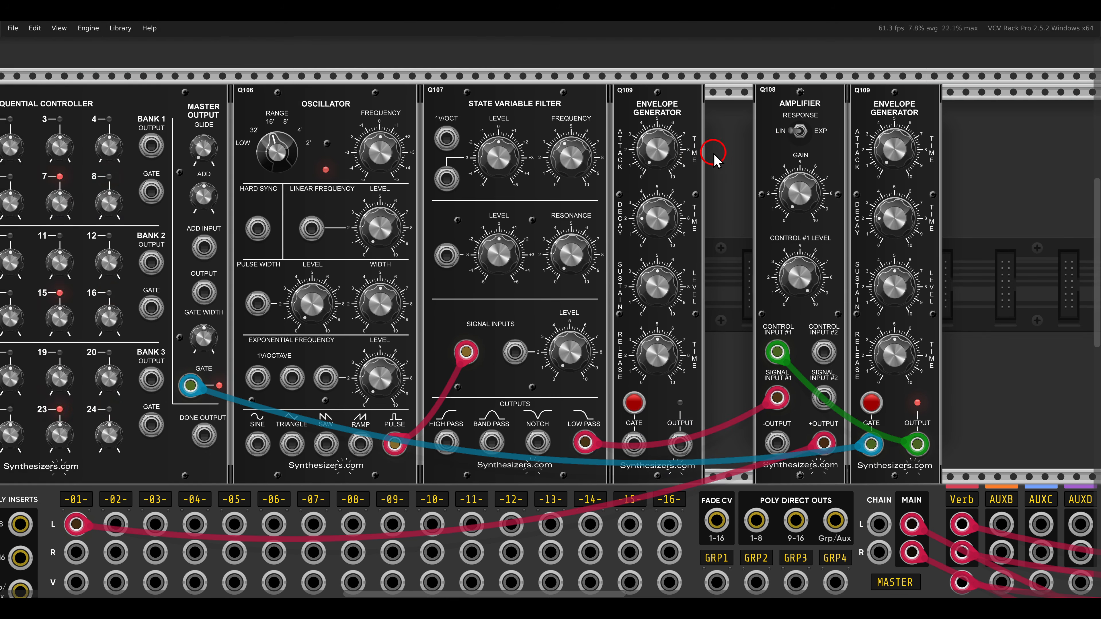
pyautogui.moveTo(866, 152); pyautogui.dragTo(817, 152)
pyautogui.click(913, 153)
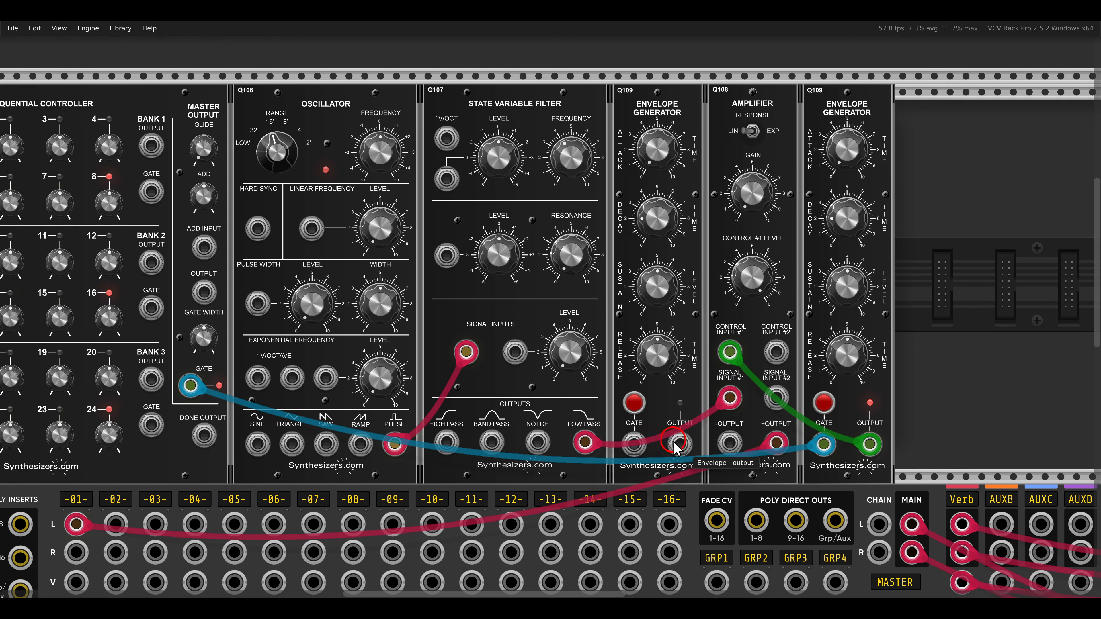
# - Patch the new envelope generator's output to the filter's frequency input and trigger that envelope's gate manually
pyautogui.moveTo(680, 444); pyautogui.dragTo(446, 178)
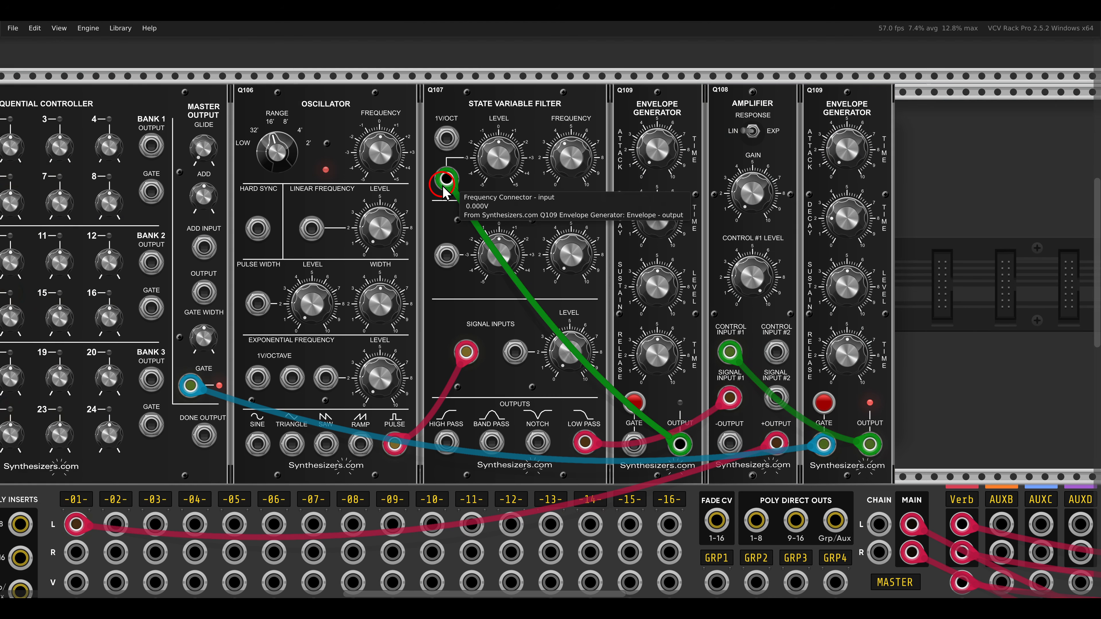
pyautogui.scroll(-2, 444, 227)
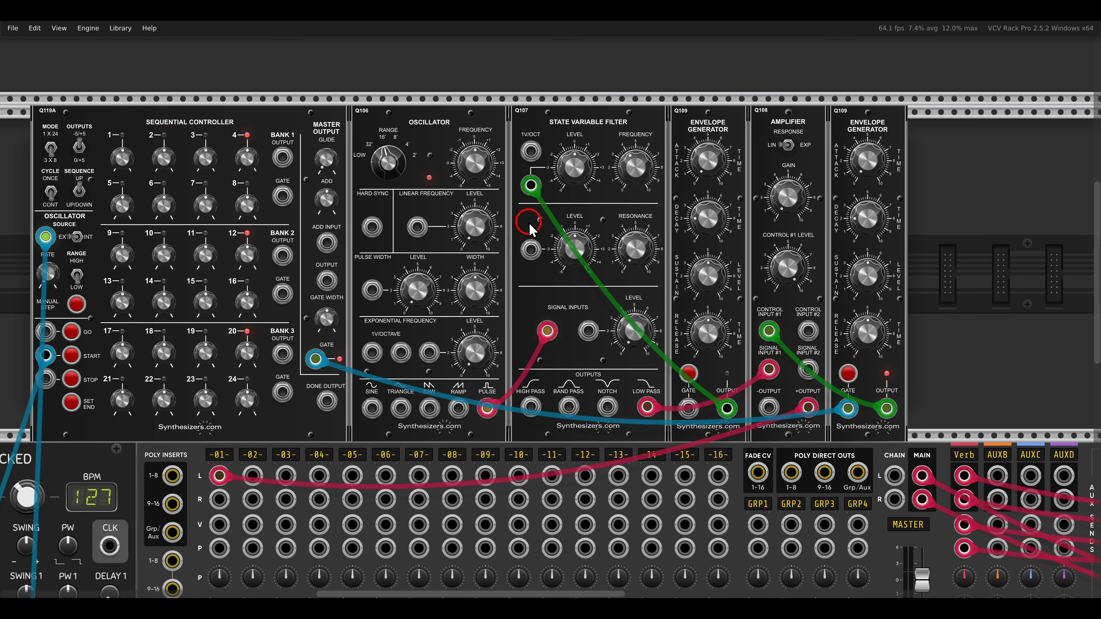
pyautogui.moveTo(566, 176); pyautogui.dragTo(546, 149)
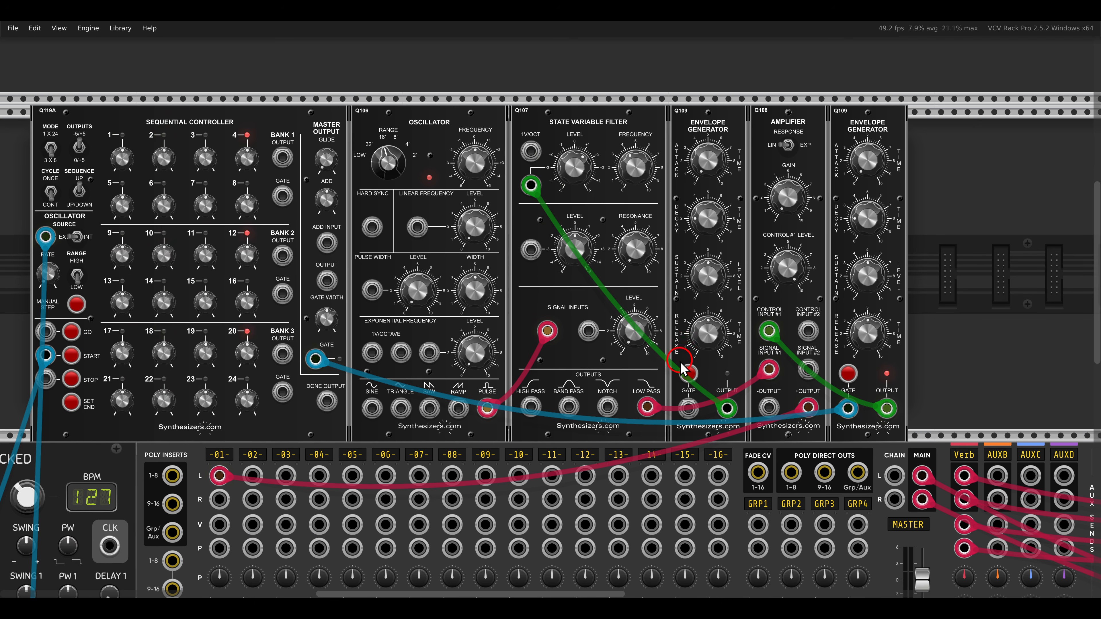
pyautogui.click(689, 373)
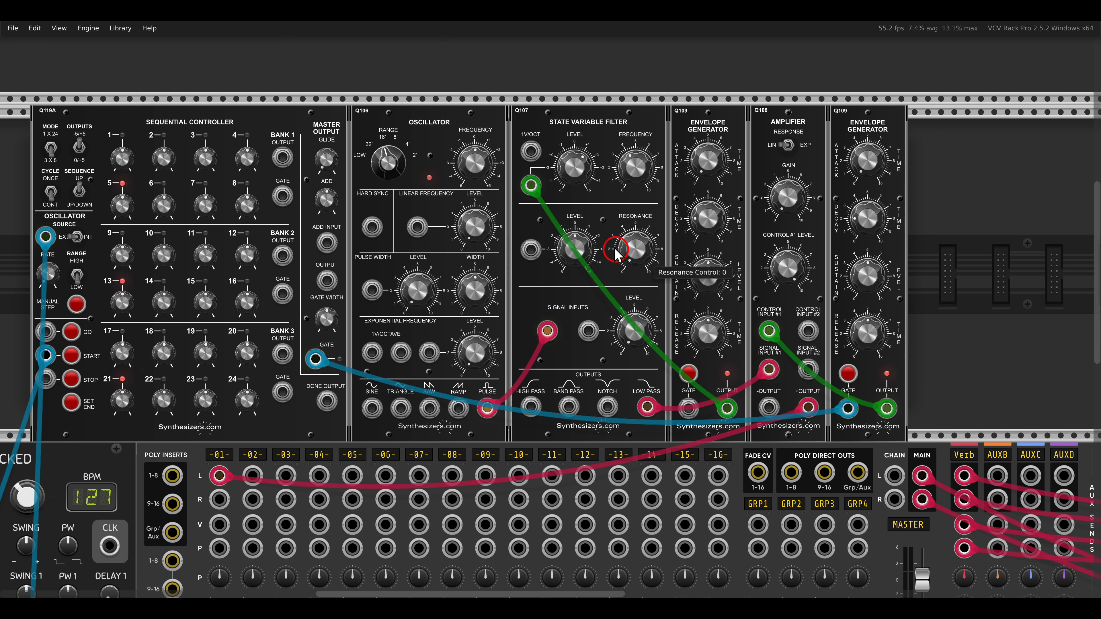
# - Adjust the filter's frequency modulation level and trigger the filter envelope's gate manually to test it
pyautogui.moveTo(565, 174); pyautogui.dragTo(557, 161)
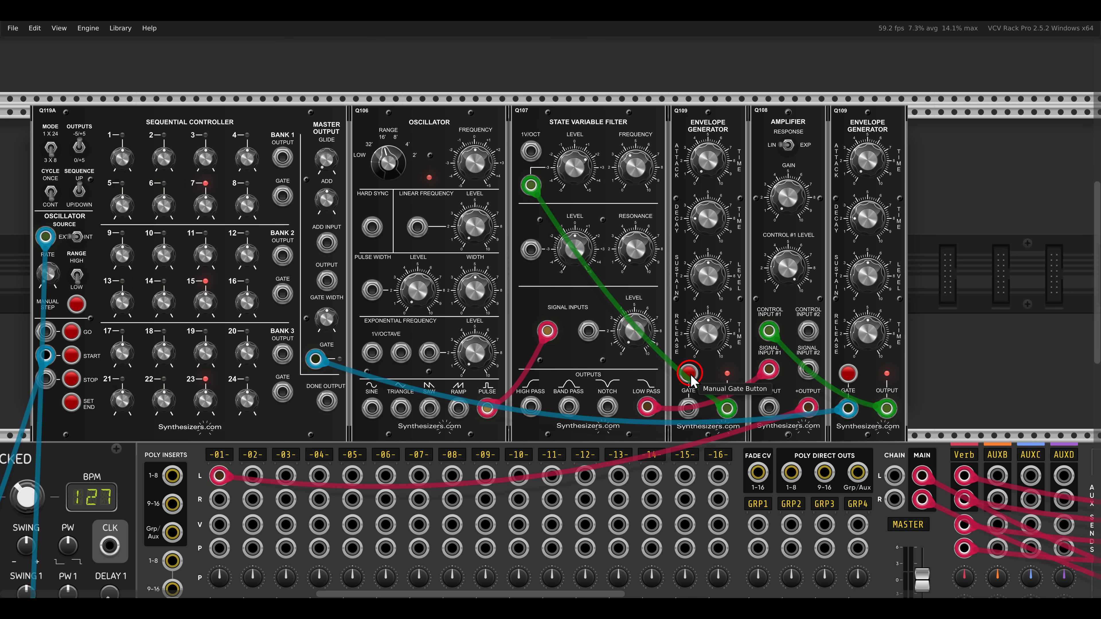
pyautogui.moveTo(678, 363); pyautogui.dragTo(753, 355)
# - Patch the sequential controller's bank 1 output to the gate input of the filter's envelope generator
pyautogui.scroll(1, 391, 252)
pyautogui.moveTo(392, 253); pyautogui.dragTo(437, 253)
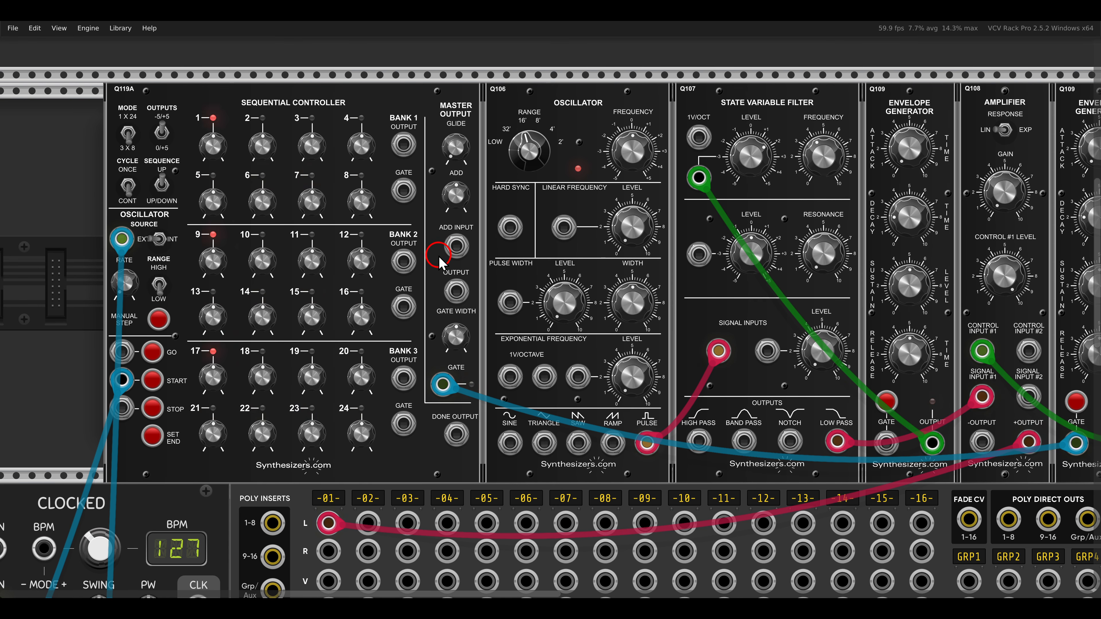
pyautogui.moveTo(379, 164); pyautogui.dragTo(426, 214)
pyautogui.moveTo(377, 104); pyautogui.dragTo(424, 170)
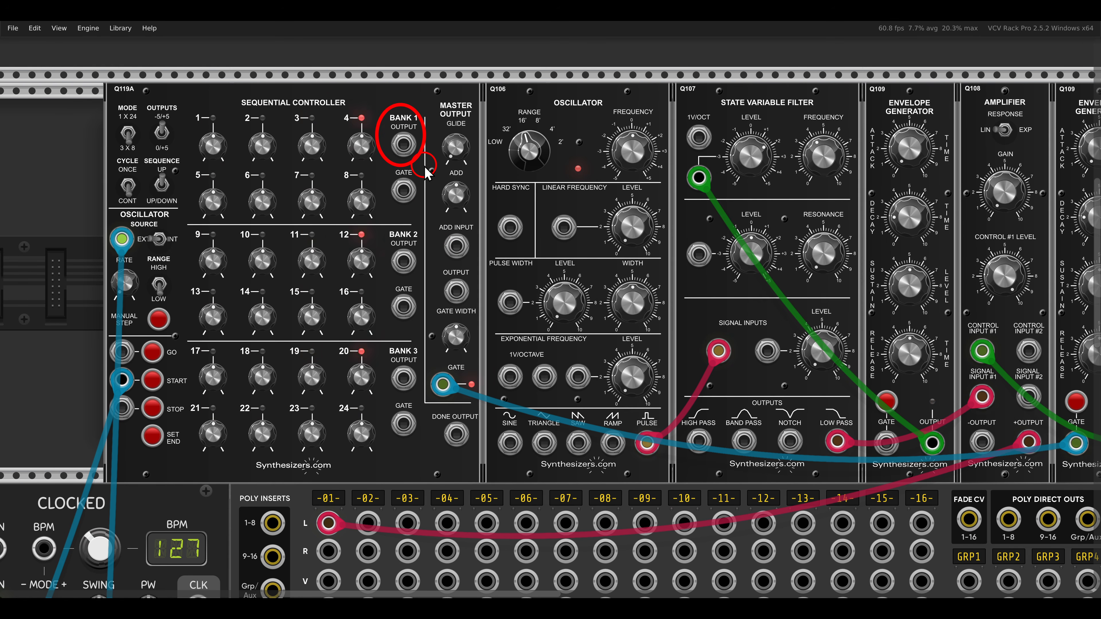
pyautogui.scroll(-1, 433, 172)
pyautogui.moveTo(434, 173)
pyautogui.mouseDown()
pyautogui.moveTo(388, 142)
pyautogui.moveTo(423, 208)
pyautogui.moveTo(817, 393)
pyautogui.moveTo(787, 393)
pyautogui.mouseUp()
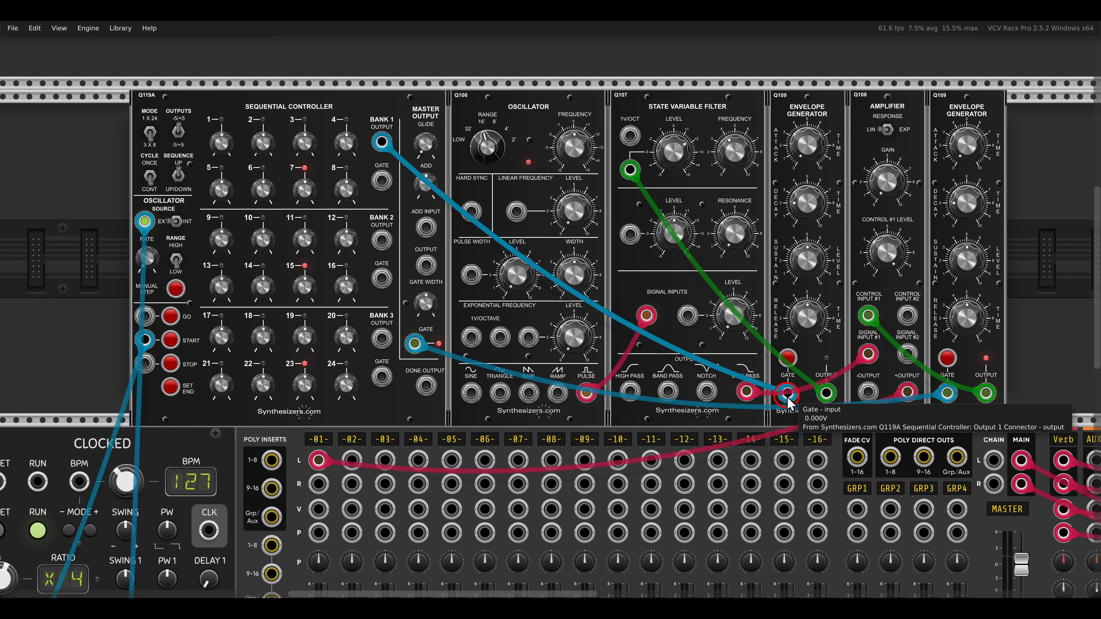
# - Turn up stages 1, 2, 4, 6 and 7 in the sequential controller's bank 1
pyautogui.moveTo(583, 319); pyautogui.dragTo(673, 338)
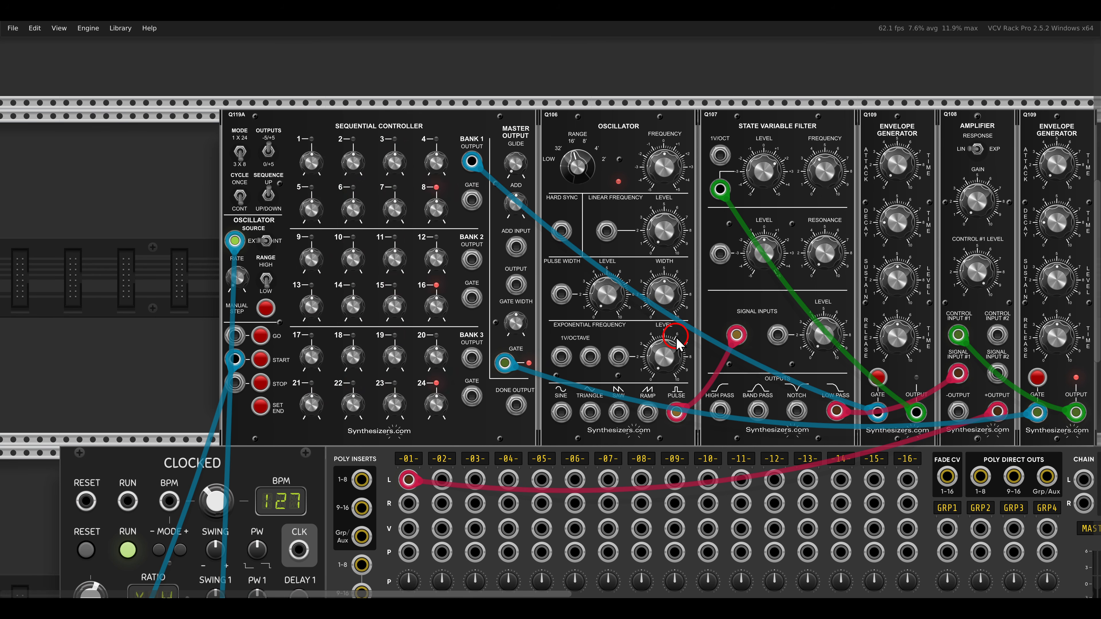
pyautogui.scroll(2, 280, 149)
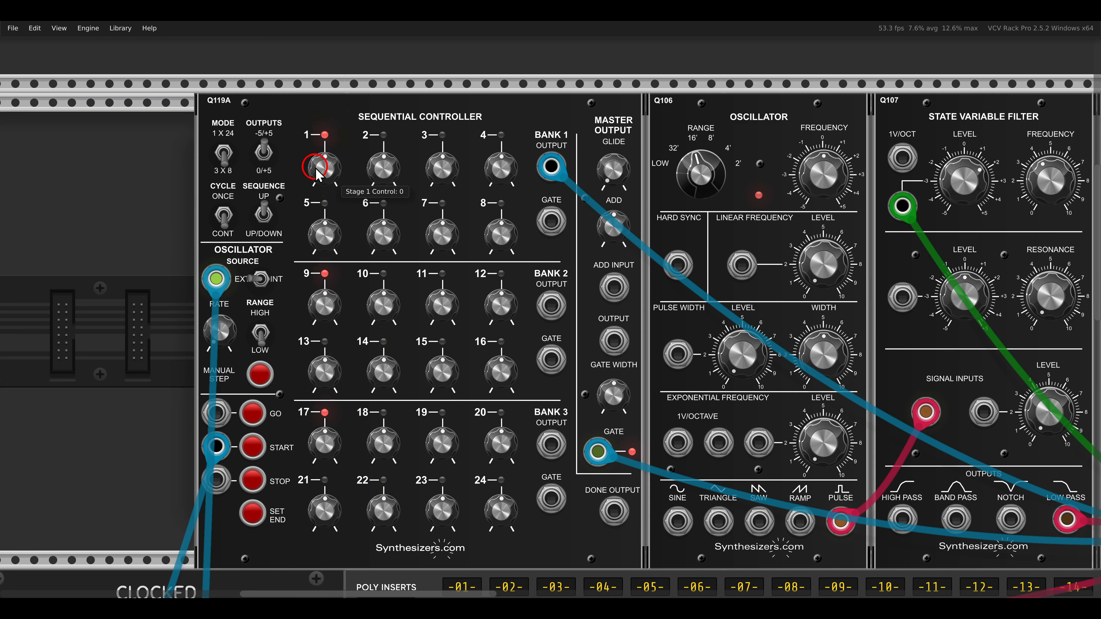
pyautogui.moveTo(320, 167); pyautogui.dragTo(307, 111)
pyautogui.moveTo(383, 167); pyautogui.dragTo(363, 47)
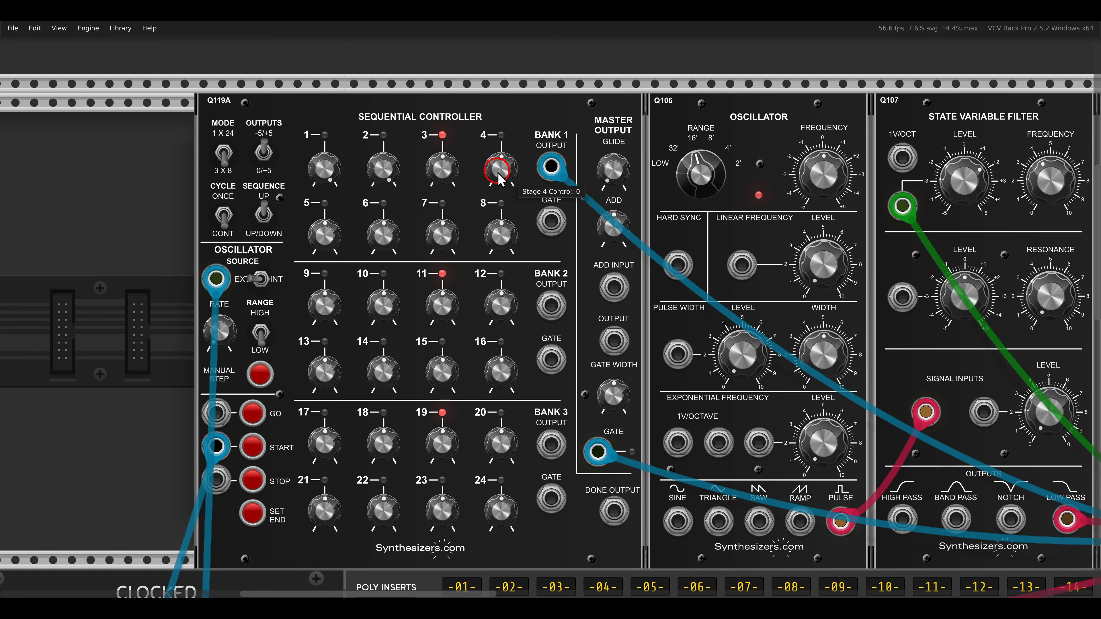
pyautogui.moveTo(498, 167); pyautogui.dragTo(471, 62)
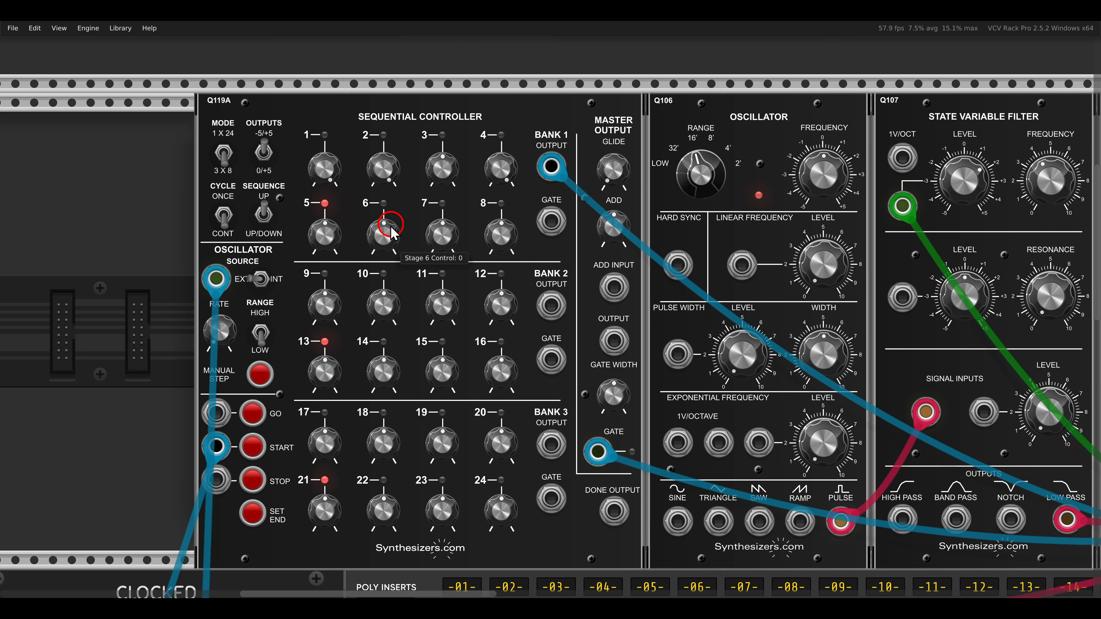
pyautogui.moveTo(383, 236); pyautogui.dragTo(373, 118)
pyautogui.moveTo(442, 235); pyautogui.dragTo(431, 111)
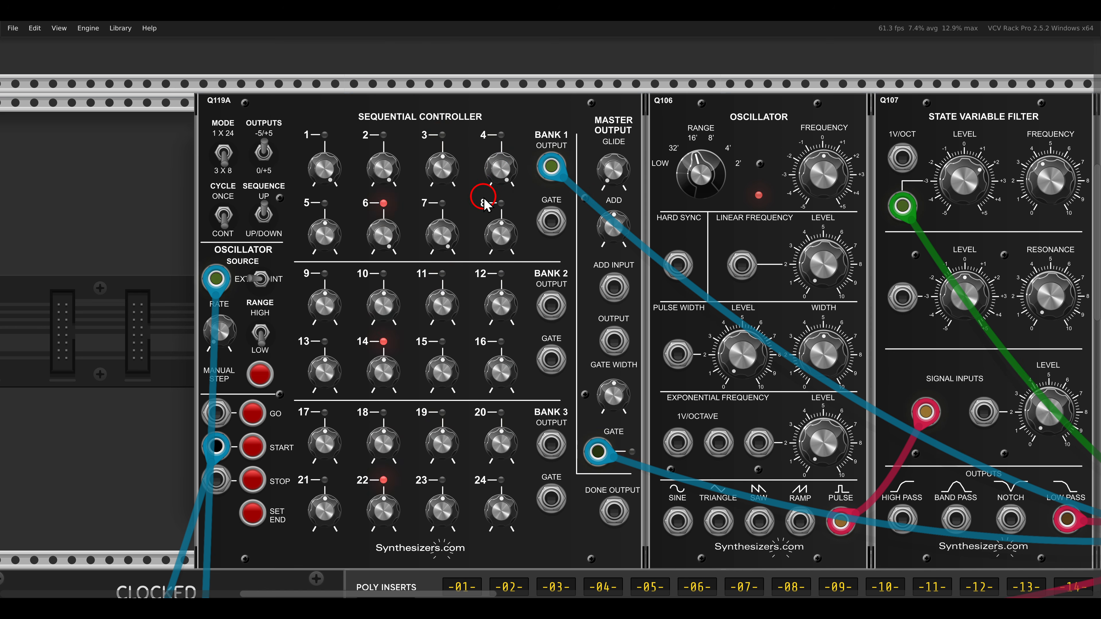
# - Adjust the decay and release times of the filter's envelope and the sustain level of the amplifier's envelope
pyautogui.scroll(-1, 483, 198)
pyautogui.moveTo(606, 259); pyautogui.dragTo(535, 238)
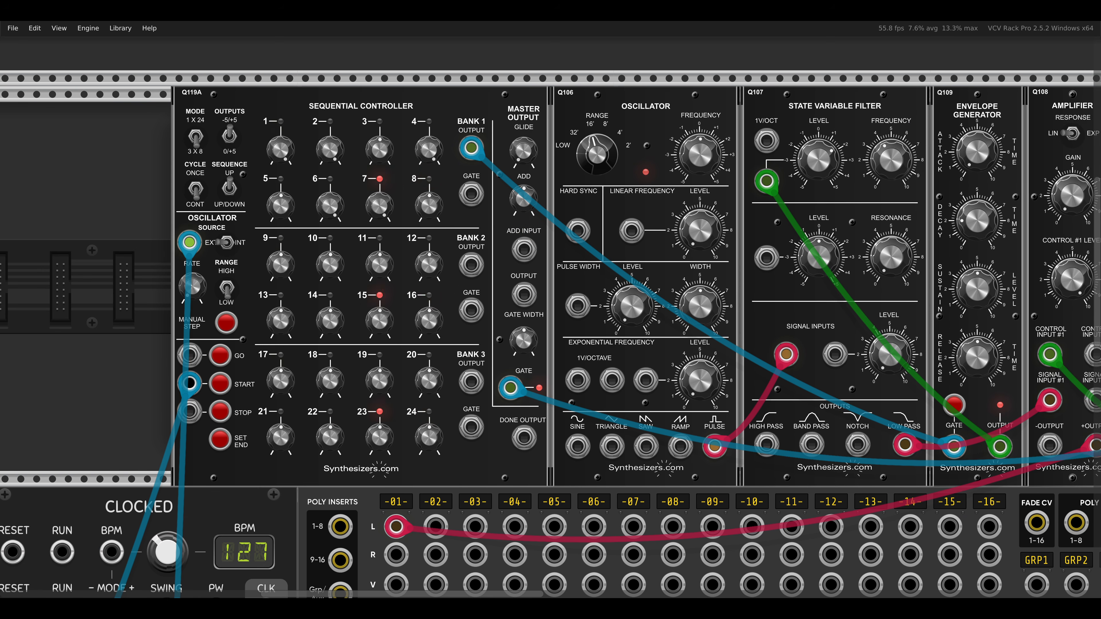
pyautogui.moveTo(915, 293); pyautogui.dragTo(816, 422)
pyautogui.moveTo(799, 356); pyautogui.dragTo(808, 392)
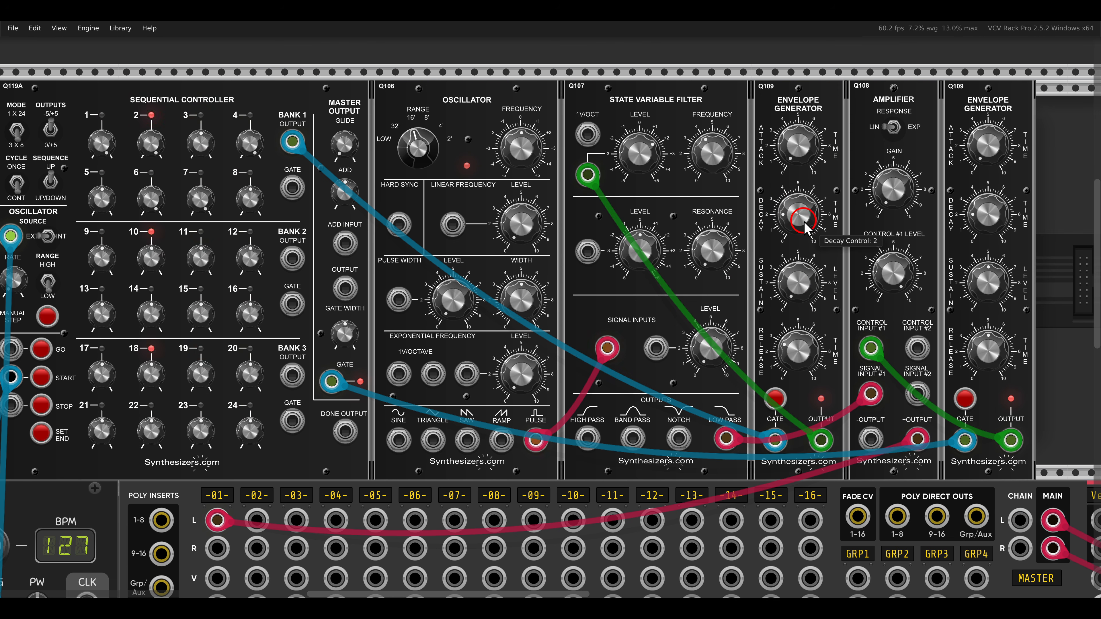
pyautogui.moveTo(804, 222); pyautogui.dragTo(806, 228)
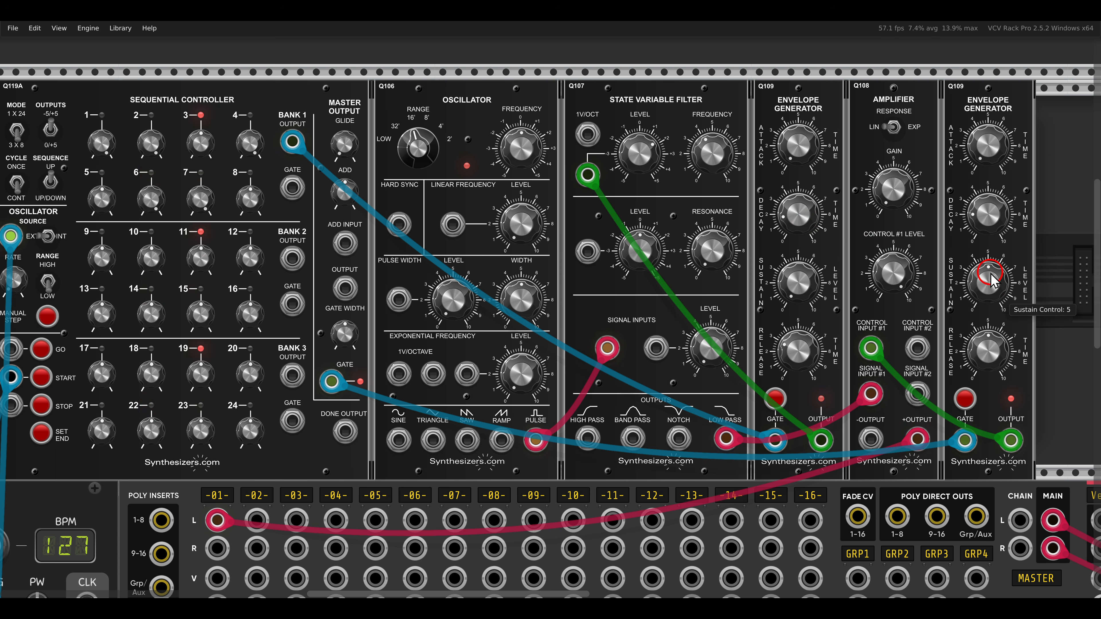
pyautogui.moveTo(992, 280); pyautogui.dragTo(1012, 429)
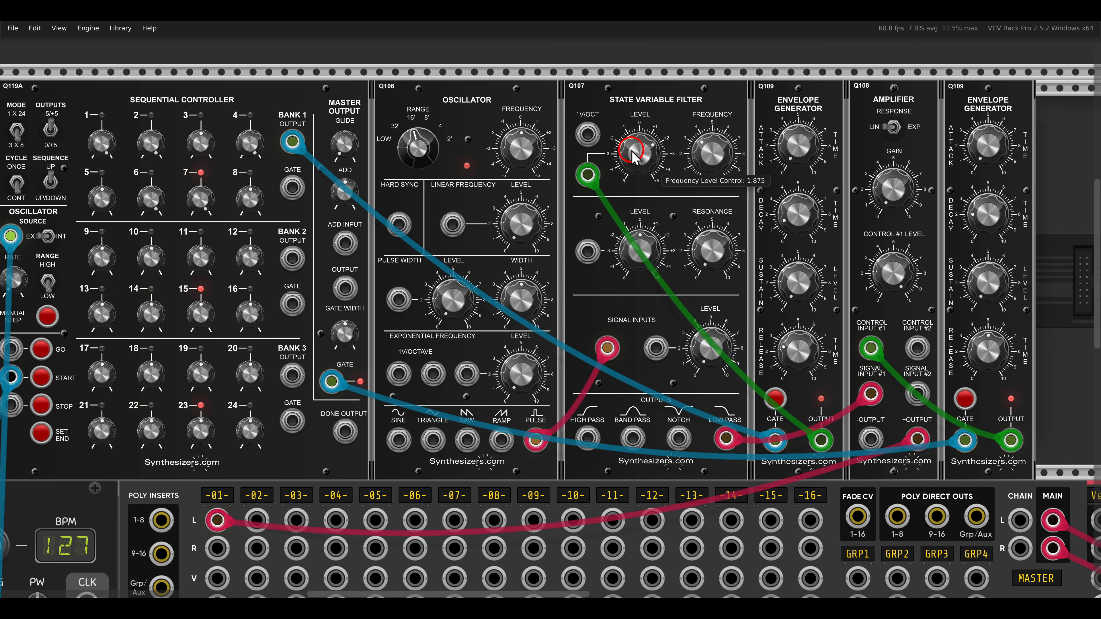
# - Set the state variable filter's resonance to 4.125 and fine-tune its cutoff frequency
pyautogui.moveTo(702, 155); pyautogui.dragTo(711, 176)
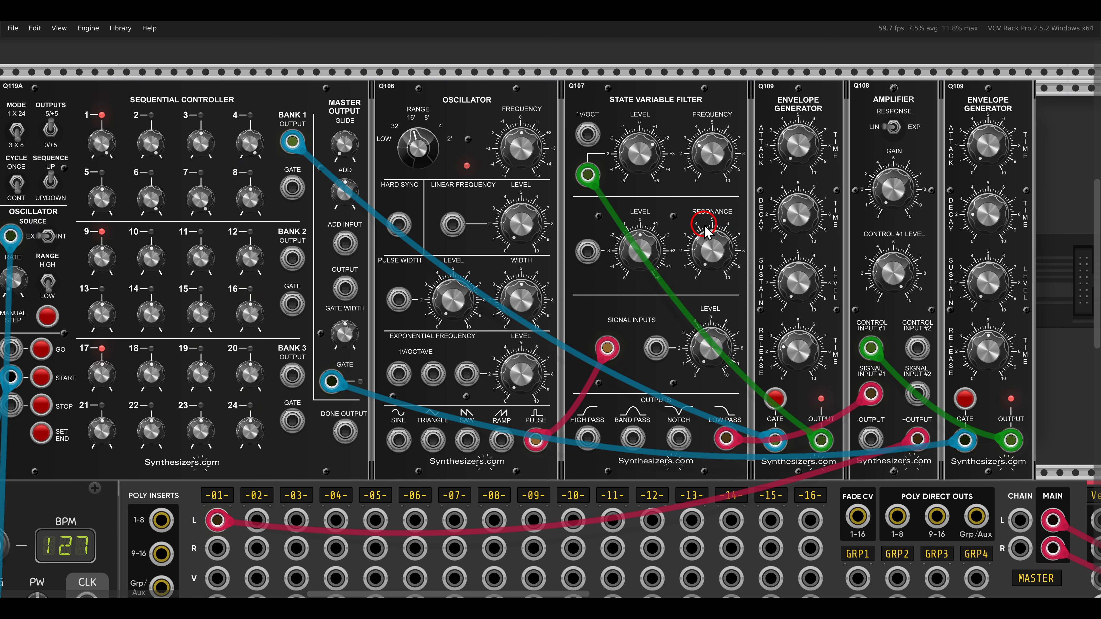
pyautogui.moveTo(711, 251); pyautogui.dragTo(645, 164)
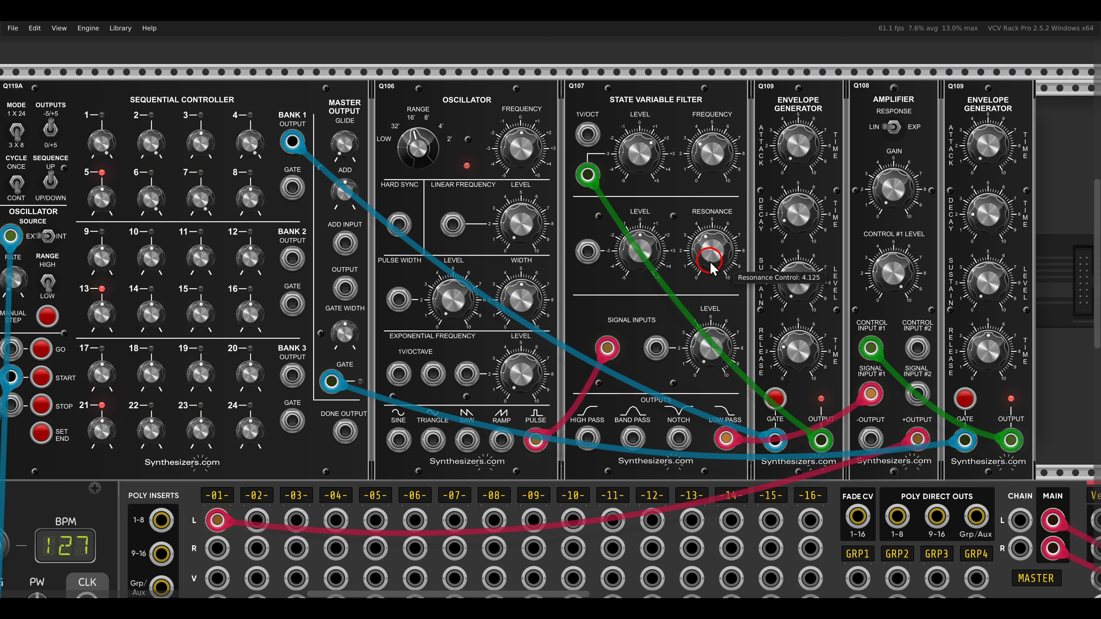
pyautogui.moveTo(714, 176)
pyautogui.mouseDown()
pyautogui.moveTo(710, 134)
pyautogui.moveTo(719, 185)
pyautogui.mouseUp()
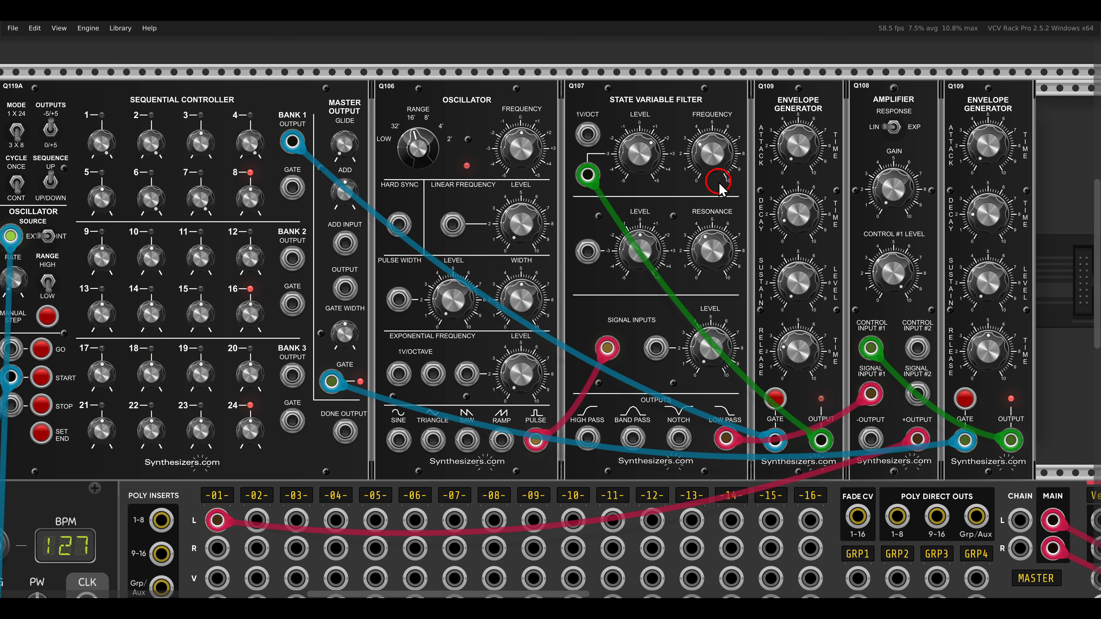
# - Insert a Q171 Quantizer Bank between the sequential controller and the oscillator, shifting the following modules to make room
pyautogui.scroll(-2, 543, 192)
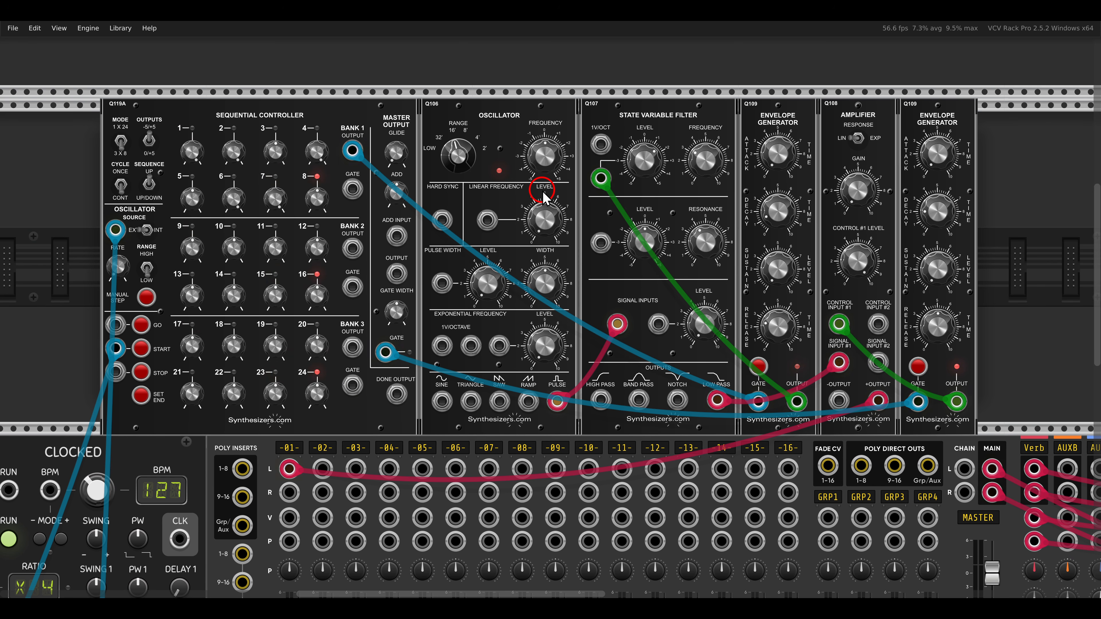
pyautogui.moveTo(492, 124); pyautogui.dragTo(563, 128)
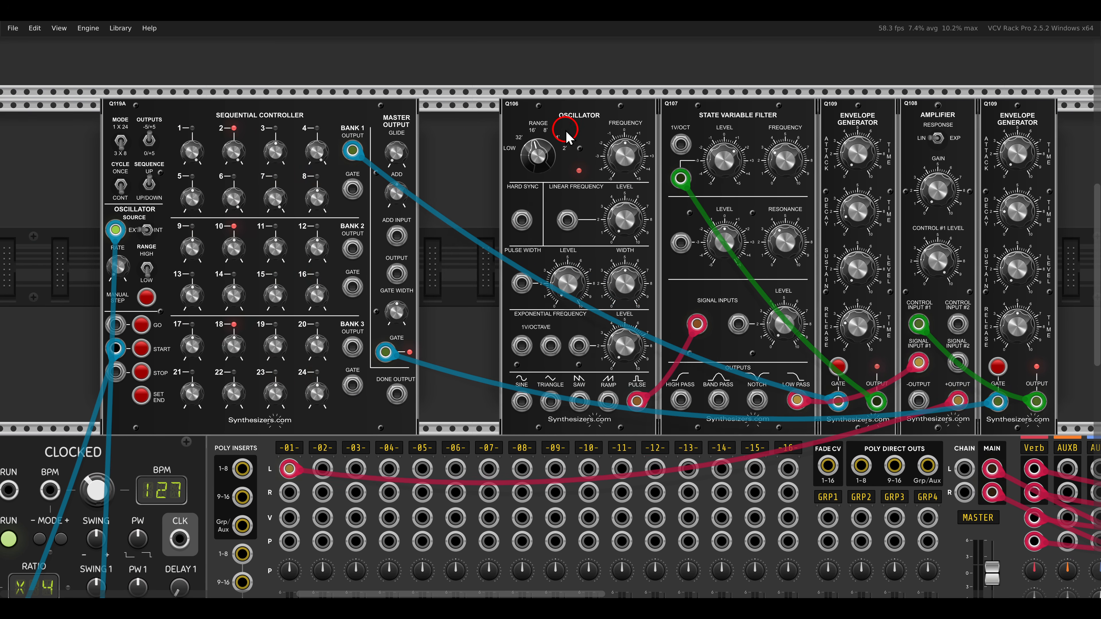
pyautogui.rightClick(455, 143)
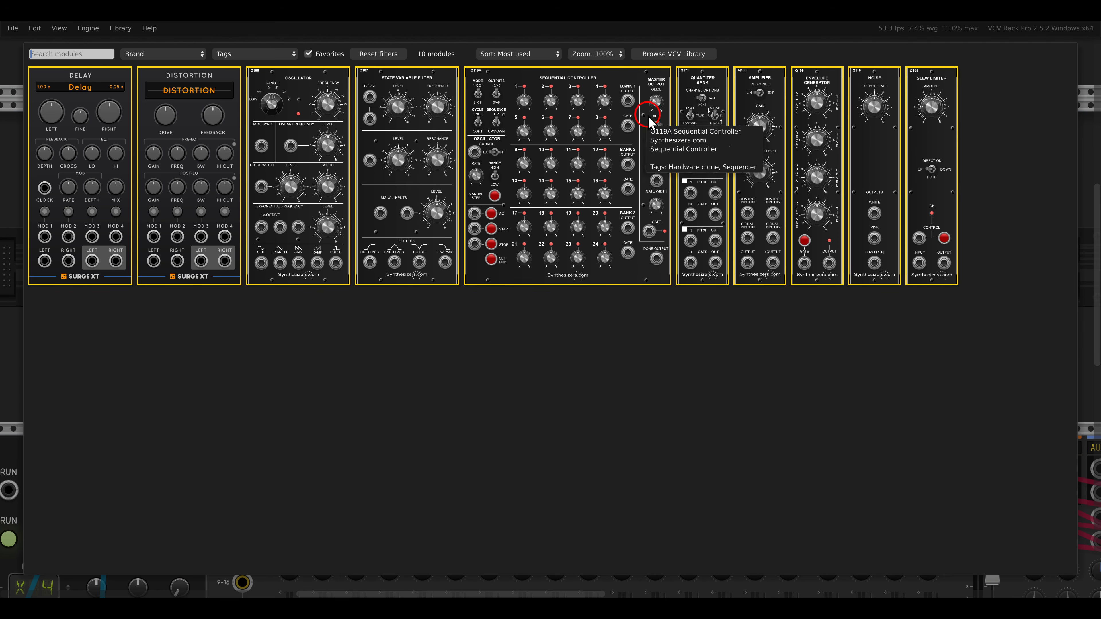
pyautogui.click(695, 82)
pyautogui.moveTo(444, 202); pyautogui.dragTo(534, 179)
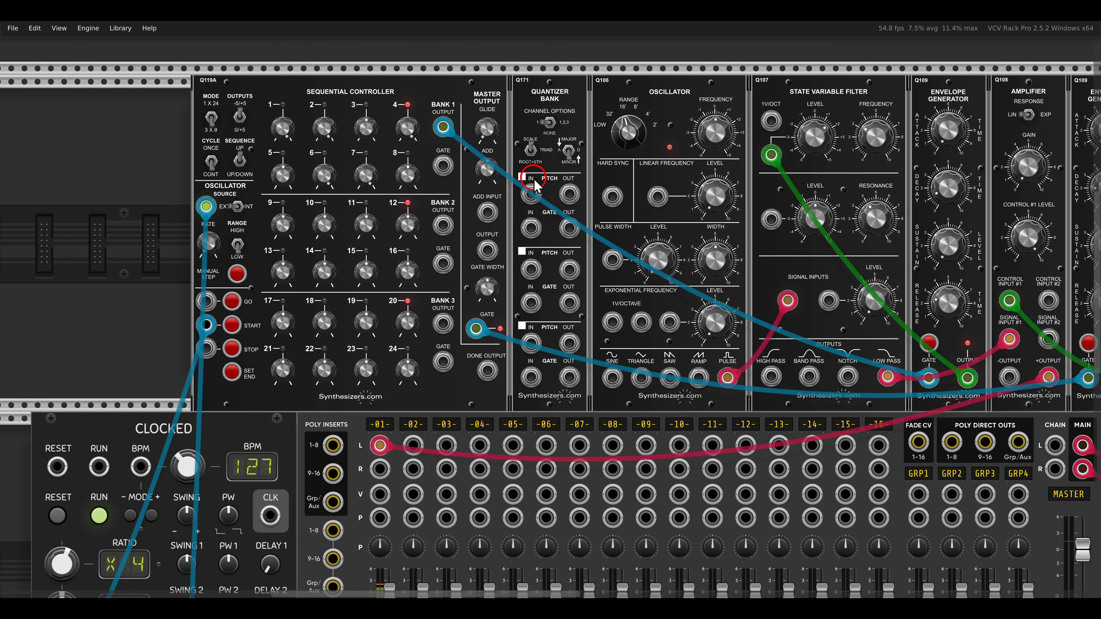
# - Toggle the quantizer's major/minor mode and patch bank 2's output through its first pitch channel to the oscillator's first 1V/octave input
pyautogui.scroll(1, 534, 184)
pyautogui.click(575, 147)
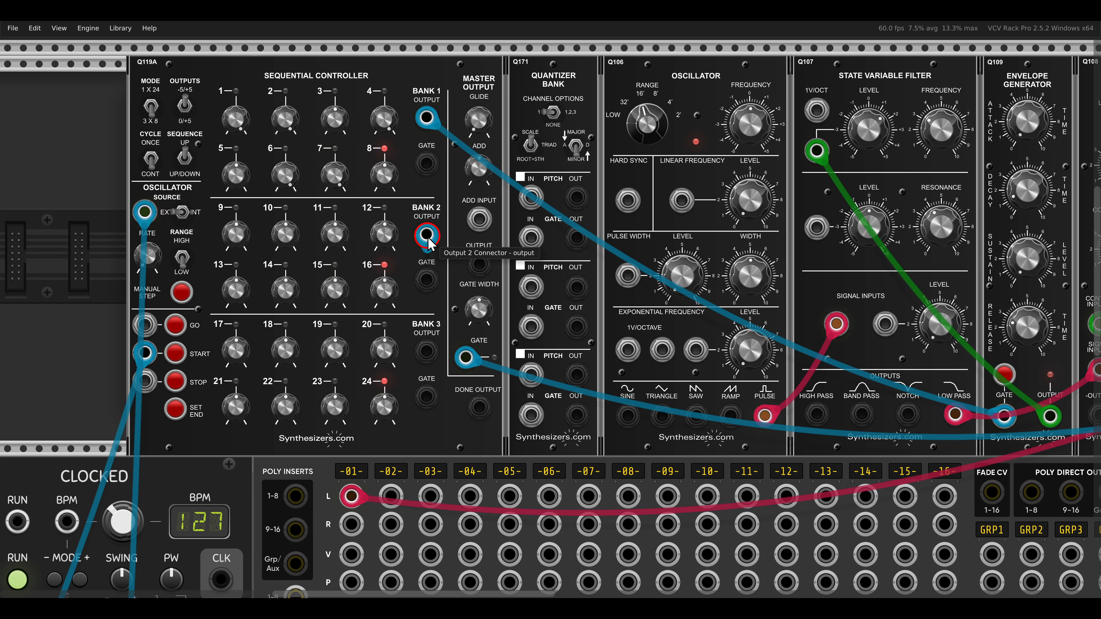
pyautogui.moveTo(426, 235); pyautogui.dragTo(628, 349)
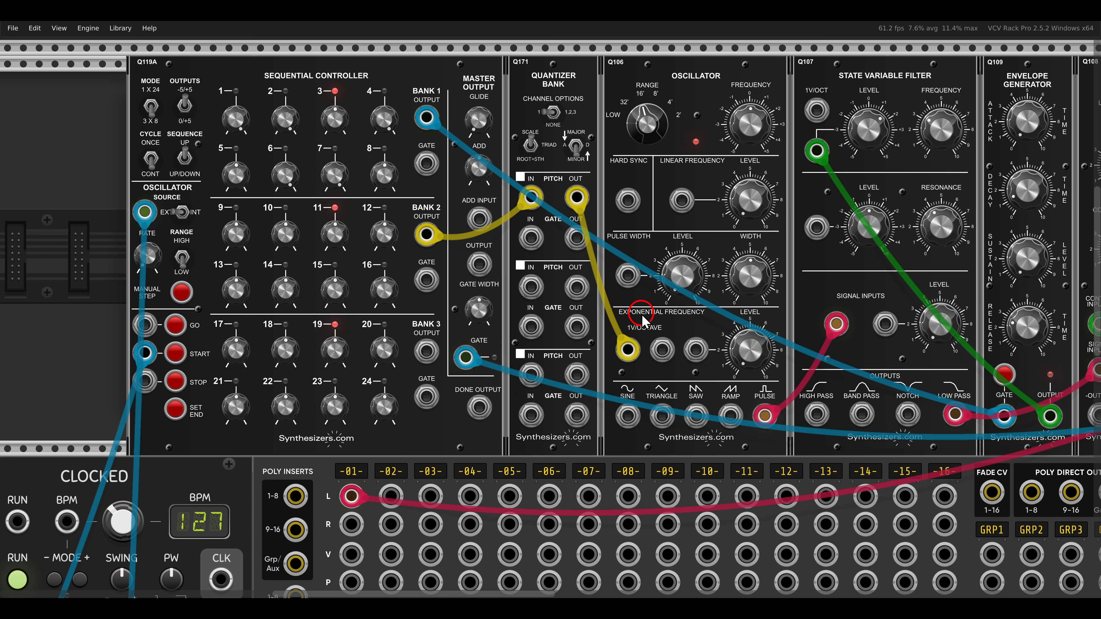
# - Set stage 10 in the sequential controller's bank 2 to 0.375 and adjust the pitches of stages 14 and 15
pyautogui.hscroll(-2, 608, 299)
pyautogui.hscroll(-1, 364, 246)
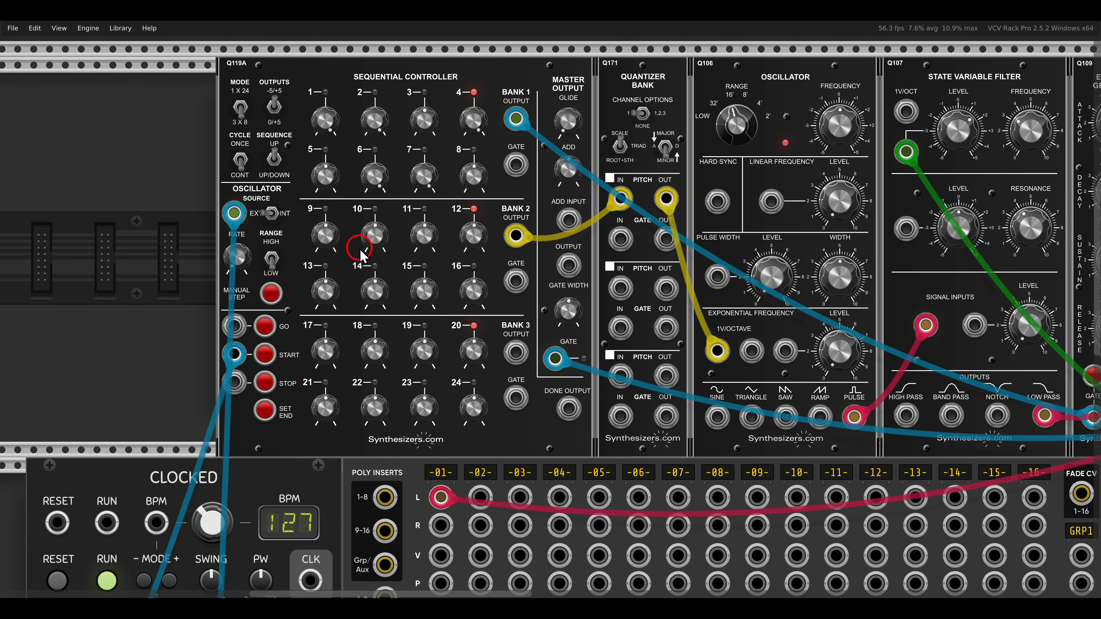
pyautogui.scroll(2, 368, 249)
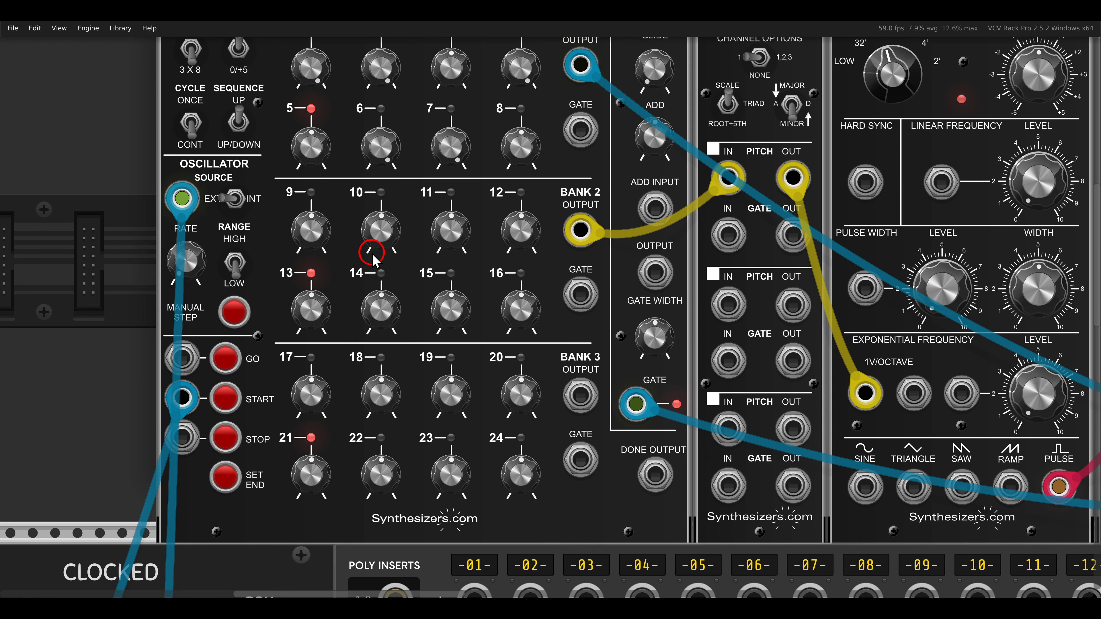
pyautogui.moveTo(635, 196); pyautogui.dragTo(339, 280)
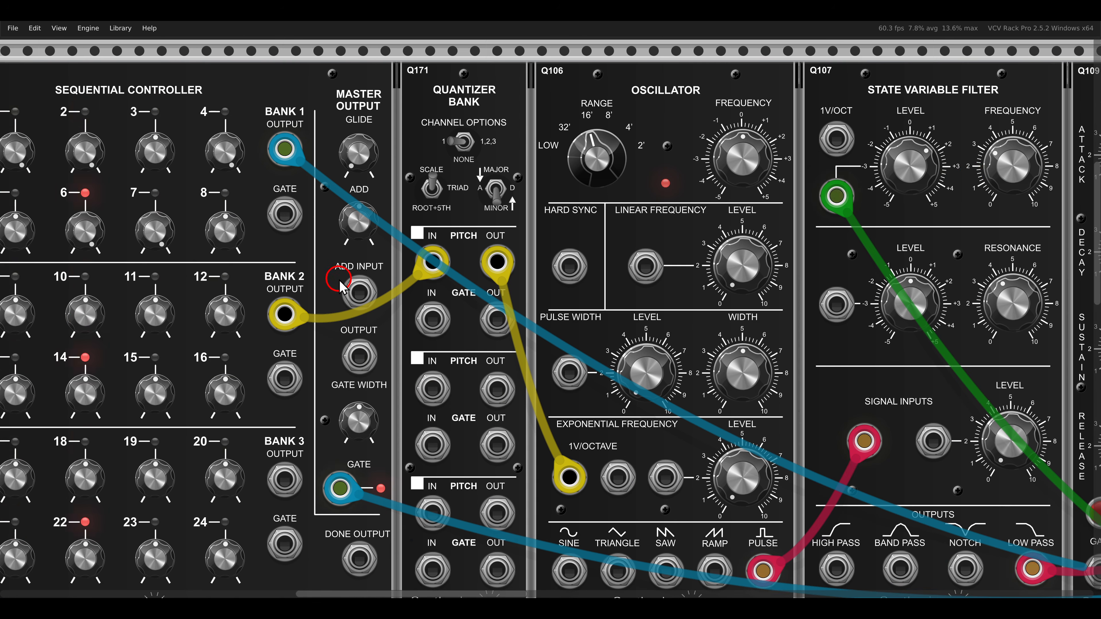
pyautogui.moveTo(257, 252); pyautogui.dragTo(615, 170)
pyautogui.moveTo(442, 244); pyautogui.dragTo(429, 234)
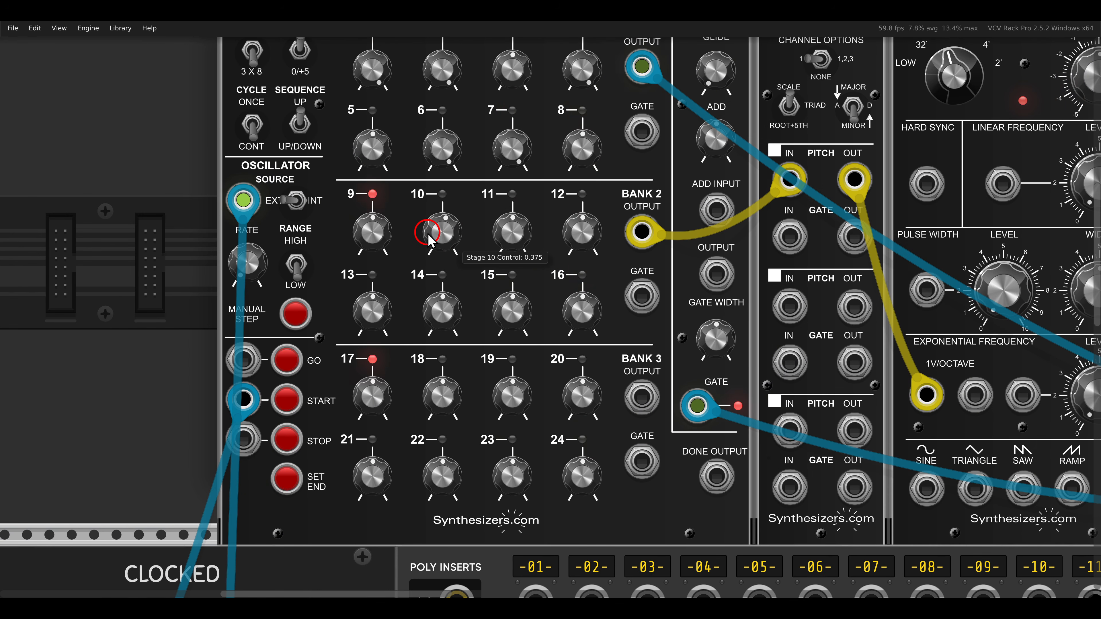
pyautogui.moveTo(439, 311); pyautogui.dragTo(430, 302)
pyautogui.moveTo(514, 314); pyautogui.dragTo(564, 298)
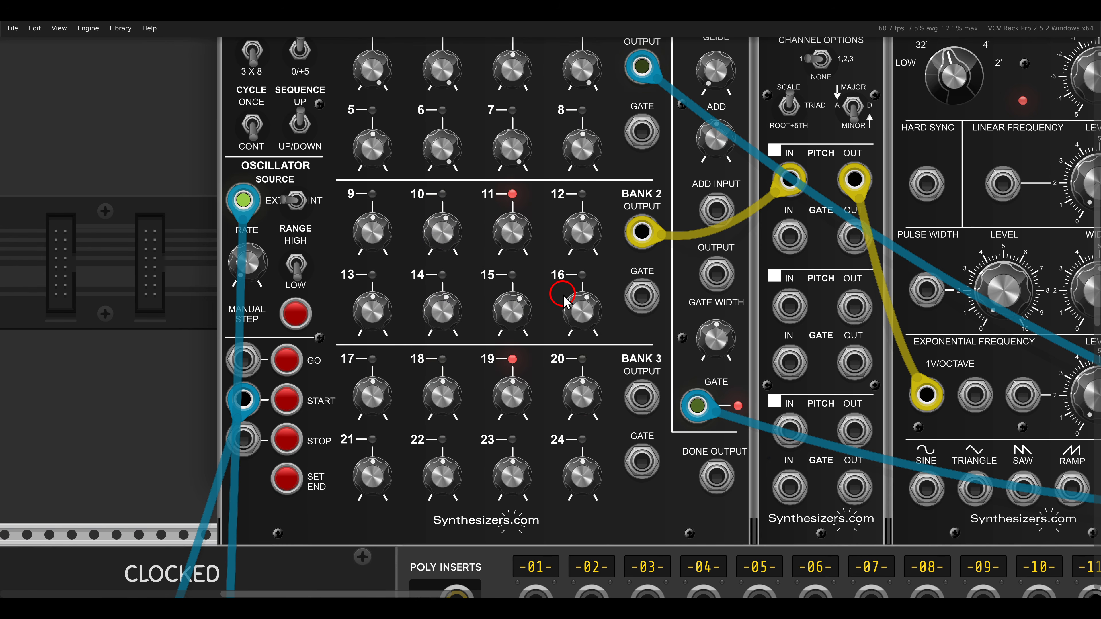
# - Insert a Q105 Slew Limiter between the quantizer bank and the oscillator, moving the oscillator and following modules to make room
pyautogui.scroll(-2, 605, 263)
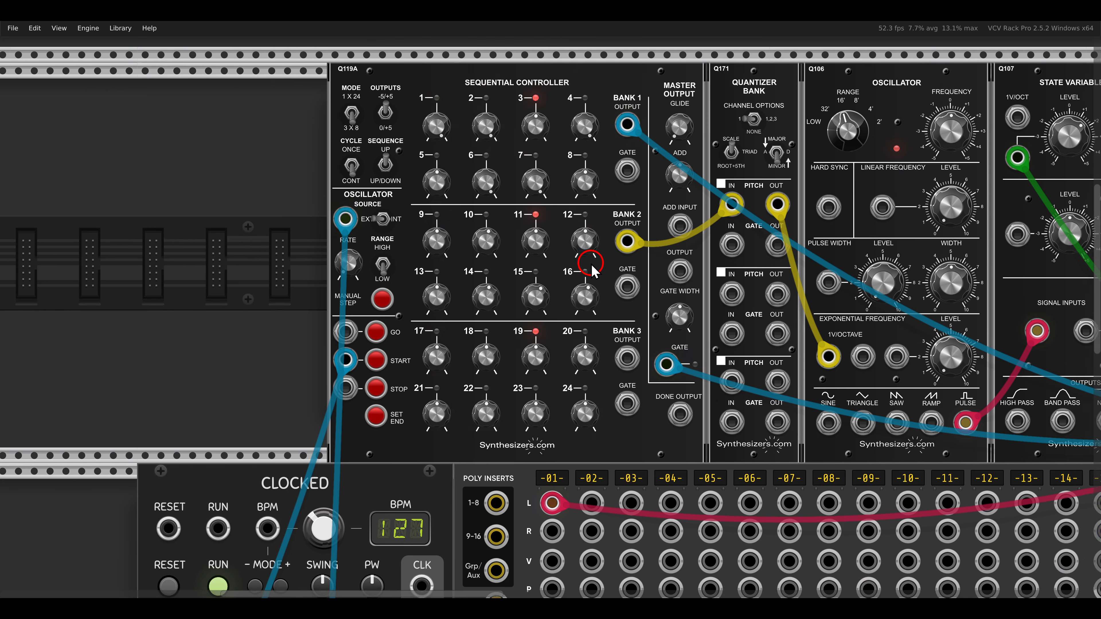
pyautogui.moveTo(591, 264); pyautogui.dragTo(461, 286)
pyautogui.moveTo(1019, 173); pyautogui.dragTo(834, 197)
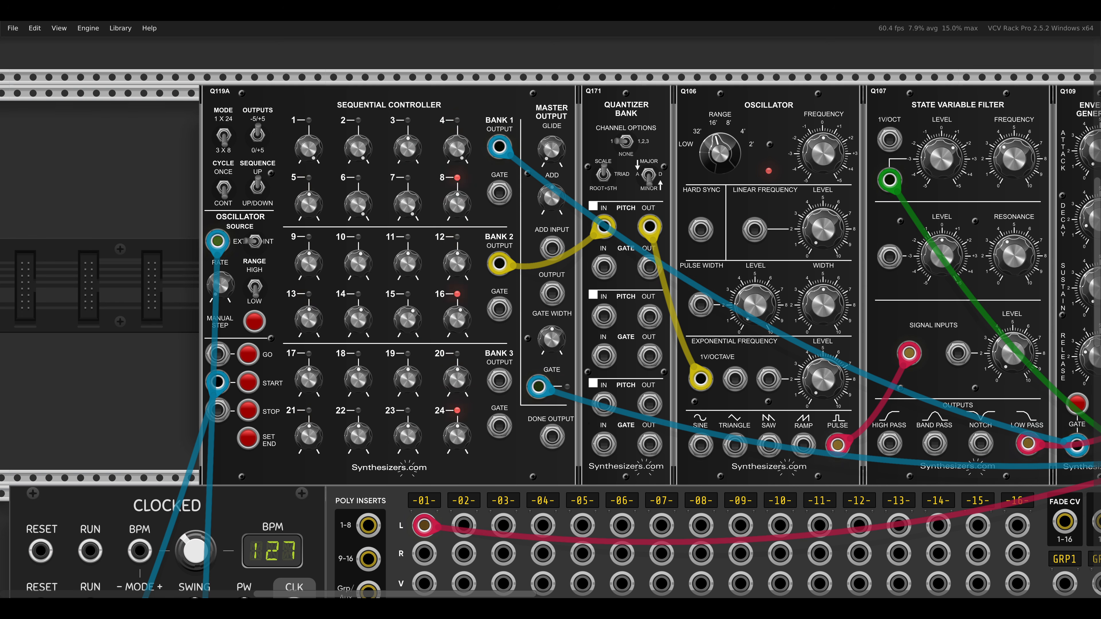
pyautogui.moveTo(758, 251); pyautogui.dragTo(653, 244)
pyautogui.moveTo(594, 111); pyautogui.dragTo(687, 115)
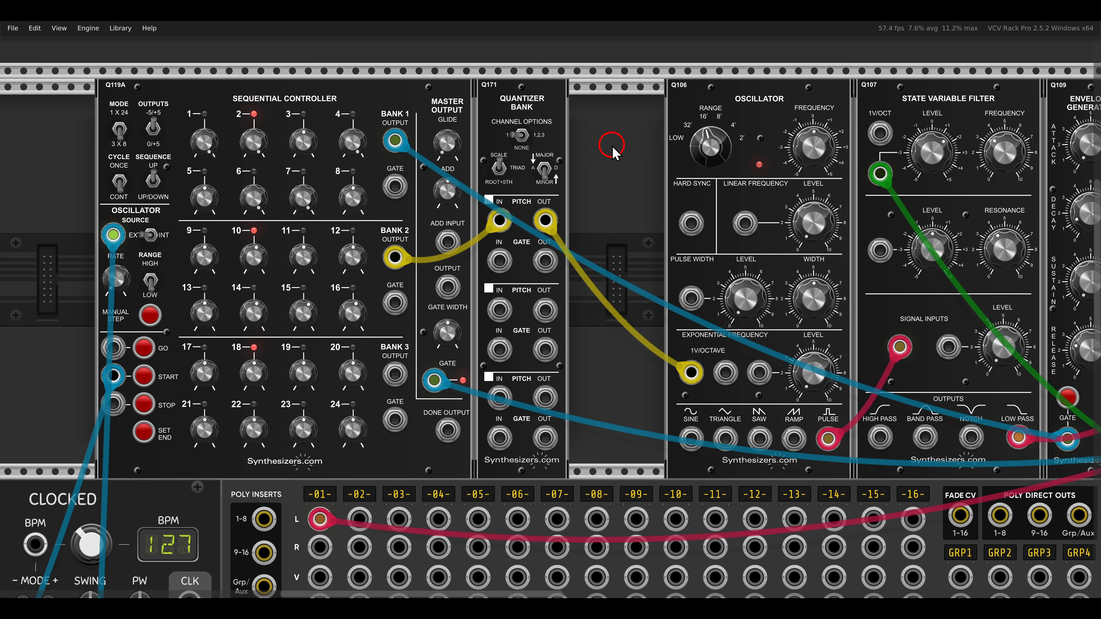
pyautogui.rightClick(612, 146)
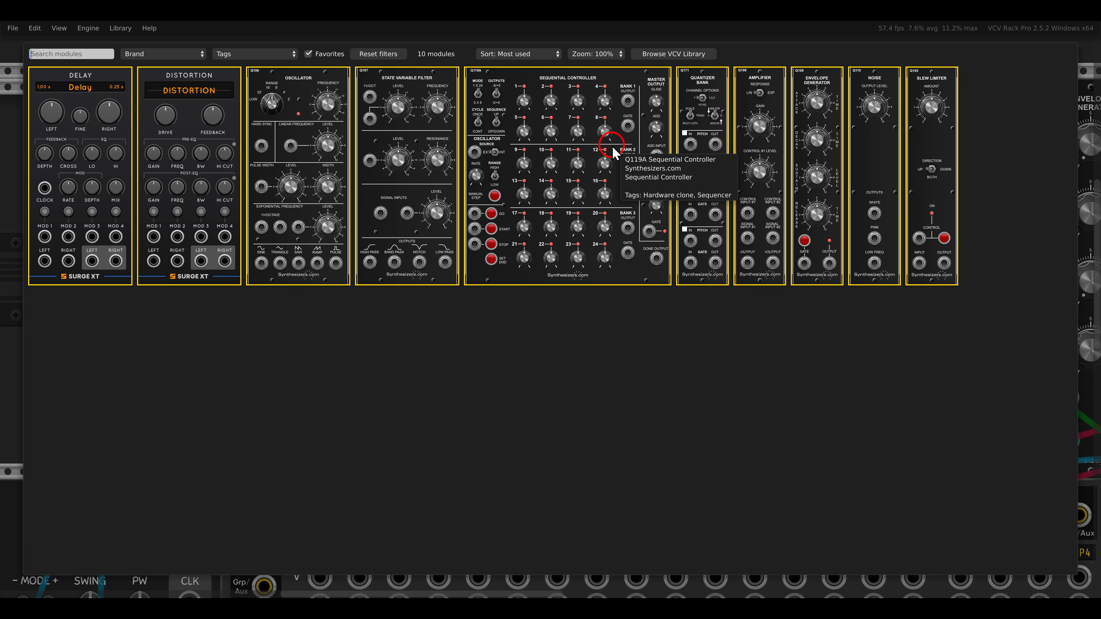
pyautogui.click(928, 98)
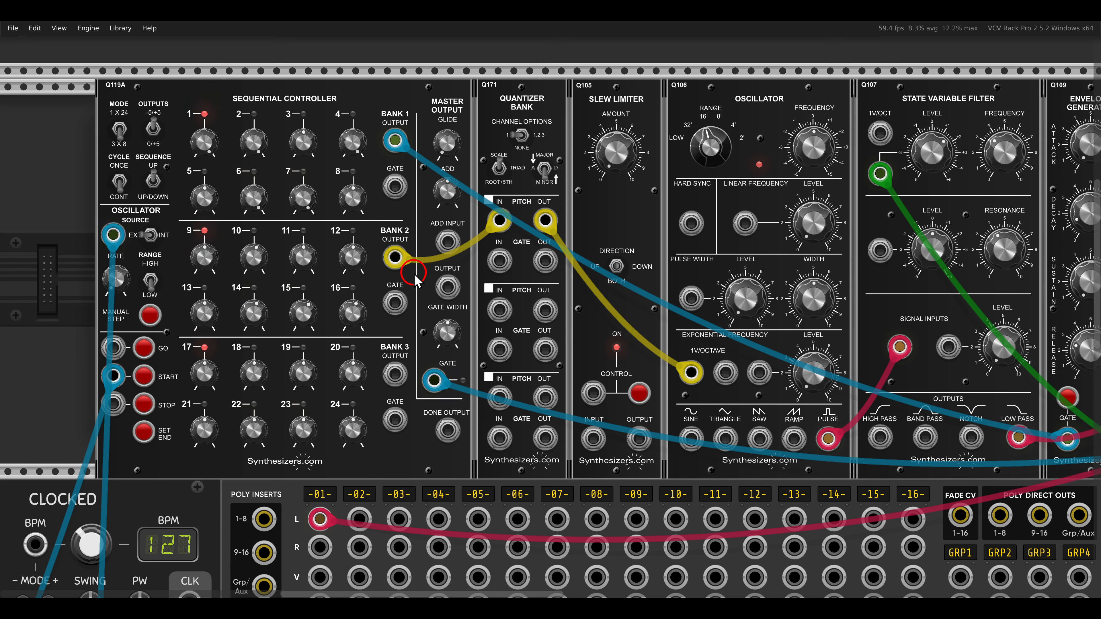
# - Reroute the quantizer's first pitch output through the slew limiter's input and output to the oscillator's 1V/octave input
pyautogui.moveTo(691, 372)
pyautogui.mouseDown()
pyautogui.moveTo(593, 438)
pyautogui.moveTo(658, 413)
pyautogui.moveTo(691, 372)
pyautogui.mouseUp()
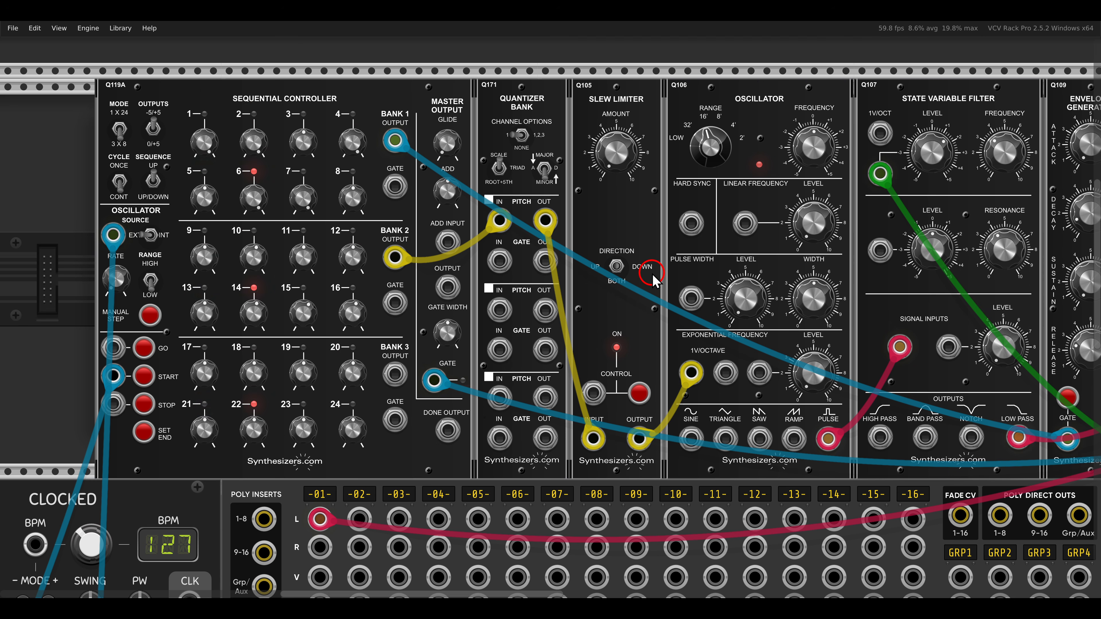
# - Set the filter's frequency to 4.575 and adjust the slew limiter's amount
pyautogui.moveTo(1000, 161); pyautogui.dragTo(987, 139)
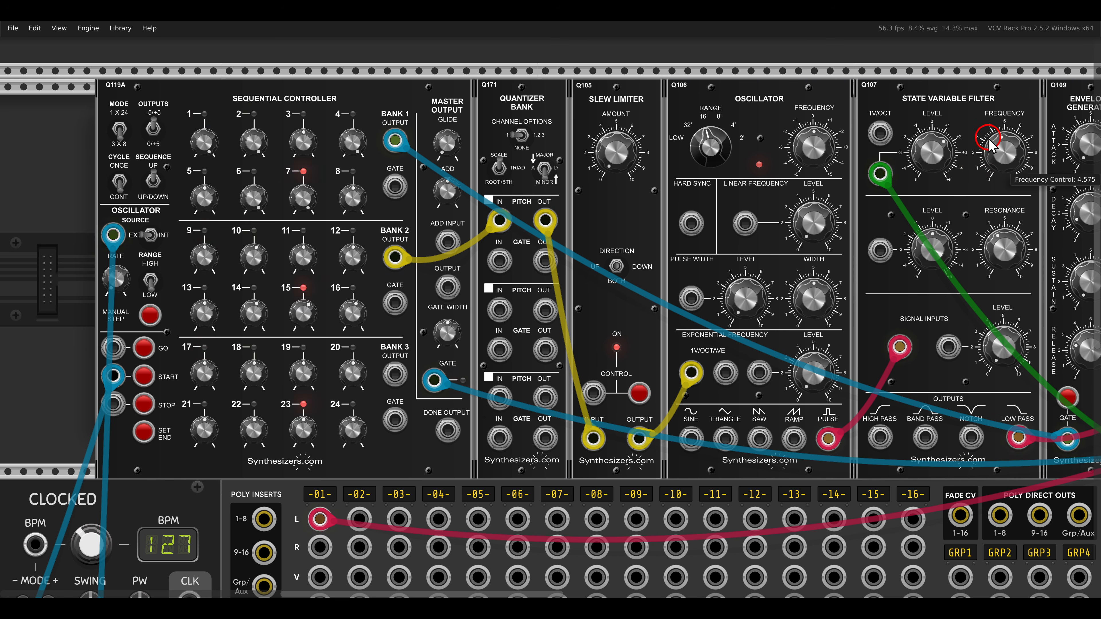
pyautogui.moveTo(640, 161); pyautogui.dragTo(613, 126)
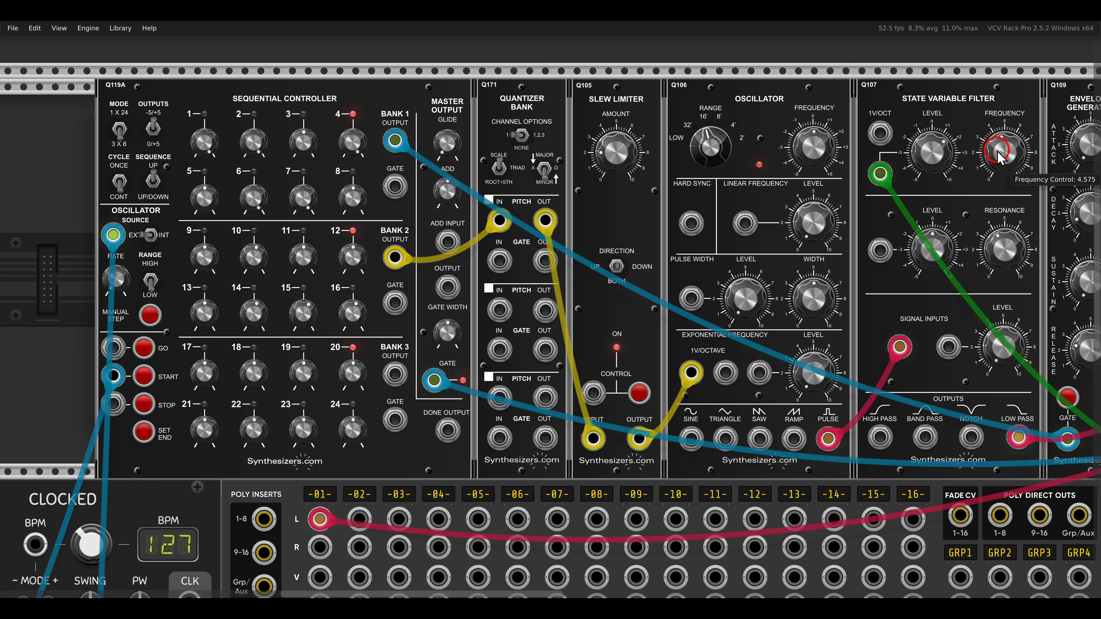
# - Lower the filter's frequency and patch the sequential controller's bank 3 output to the slew limiter's control input
pyautogui.moveTo(1001, 143); pyautogui.dragTo(996, 185)
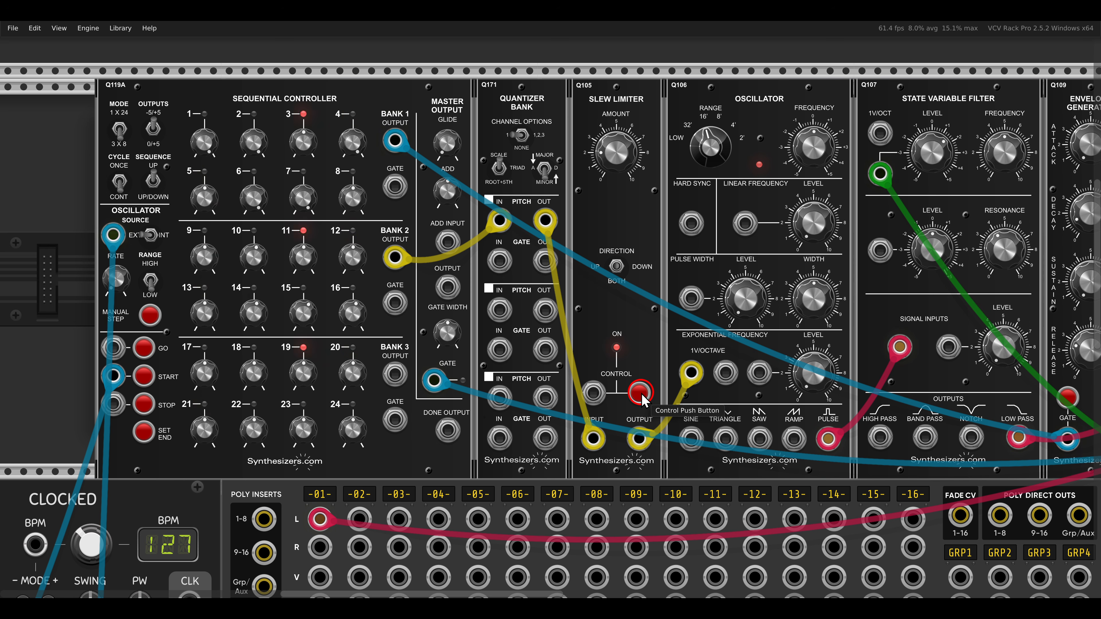
pyautogui.moveTo(600, 392); pyautogui.dragTo(399, 377)
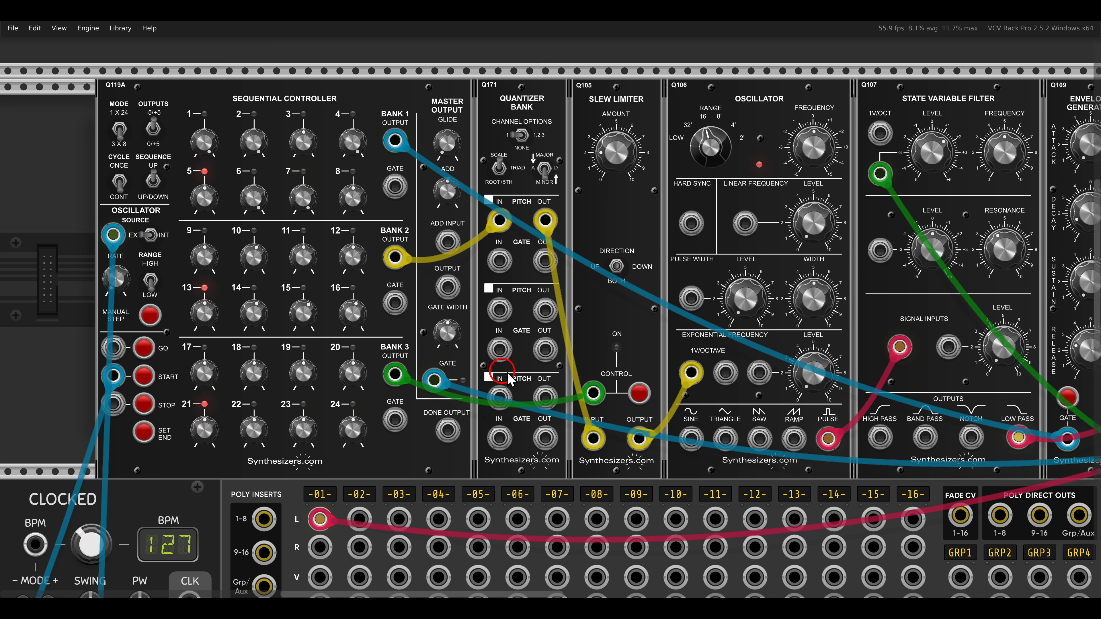
pyautogui.moveTo(593, 321); pyautogui.dragTo(637, 368)
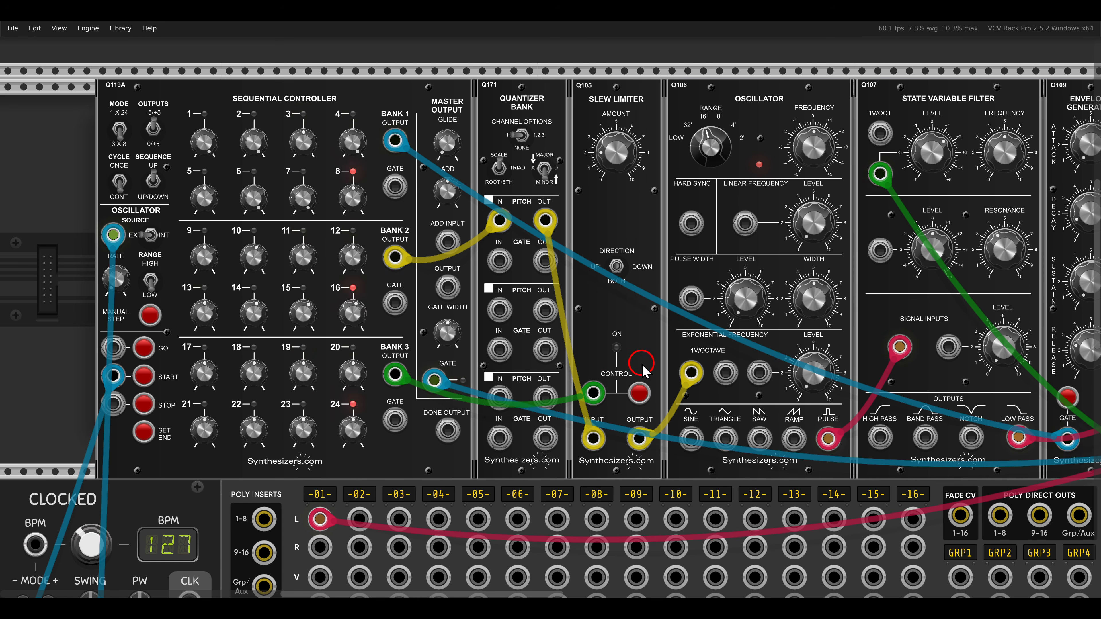
# - Raise the stage 18 and stage 19 controls in the sequential controller's bank 3
pyautogui.moveTo(260, 377); pyautogui.dragTo(232, 213)
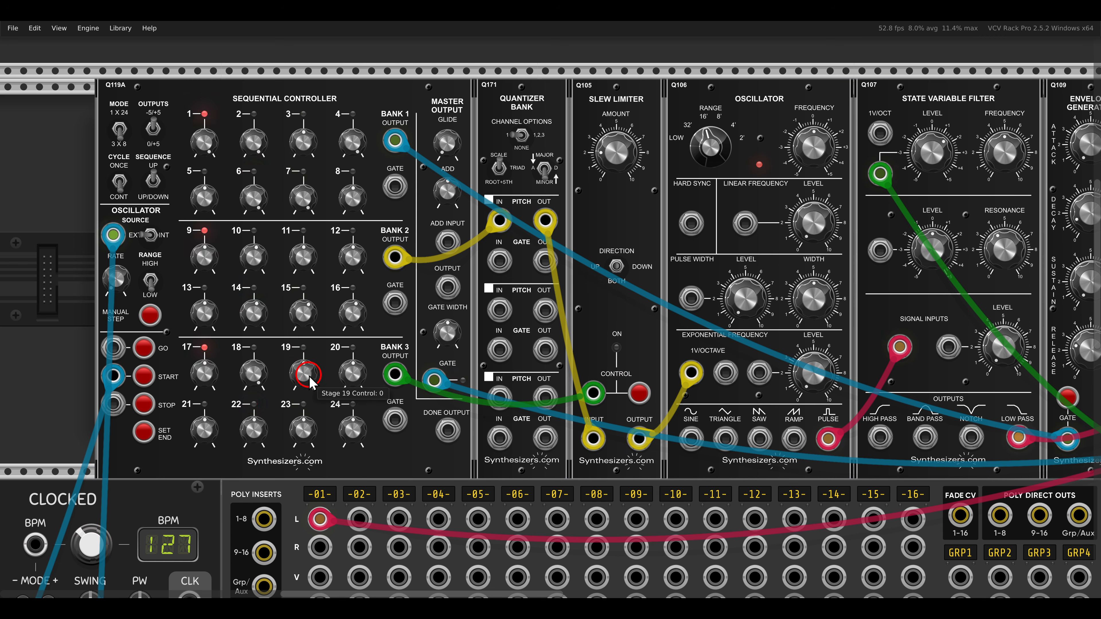
pyautogui.moveTo(308, 376); pyautogui.dragTo(275, 211)
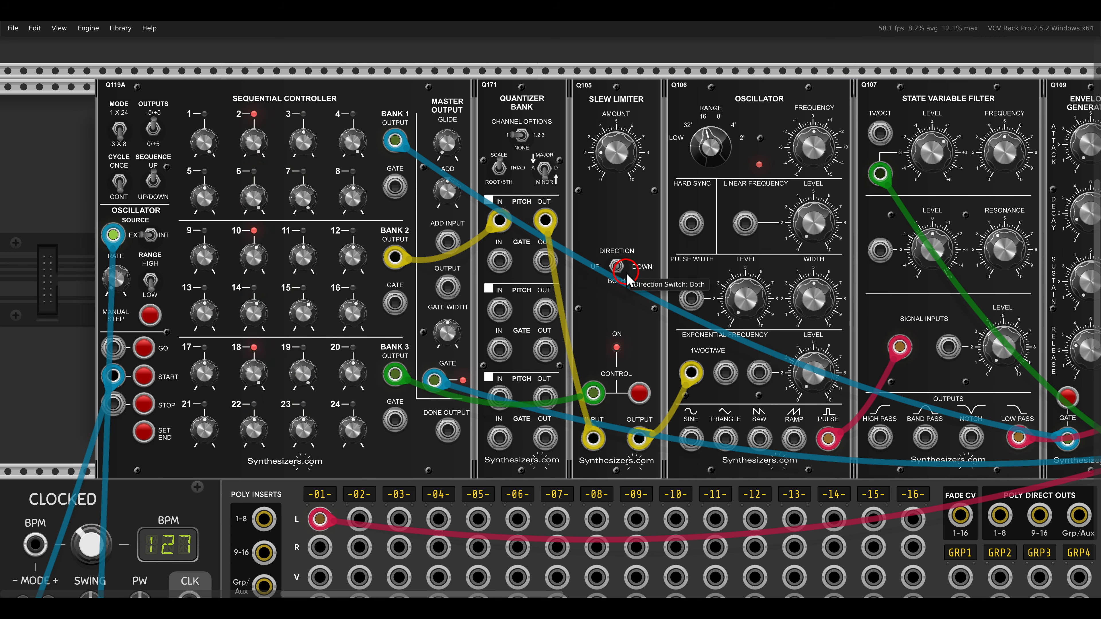
# - Set the slew limiter's amount to 2.775 and readjust the filter's frequency
pyautogui.moveTo(624, 154); pyautogui.dragTo(624, 142)
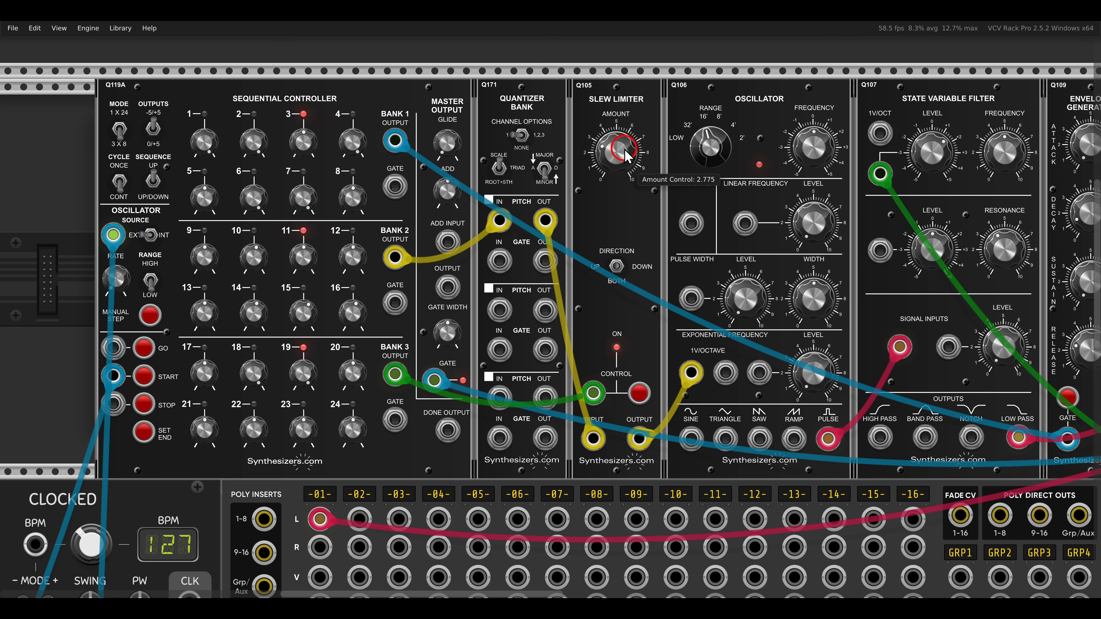
pyautogui.moveTo(996, 156); pyautogui.dragTo(995, 184)
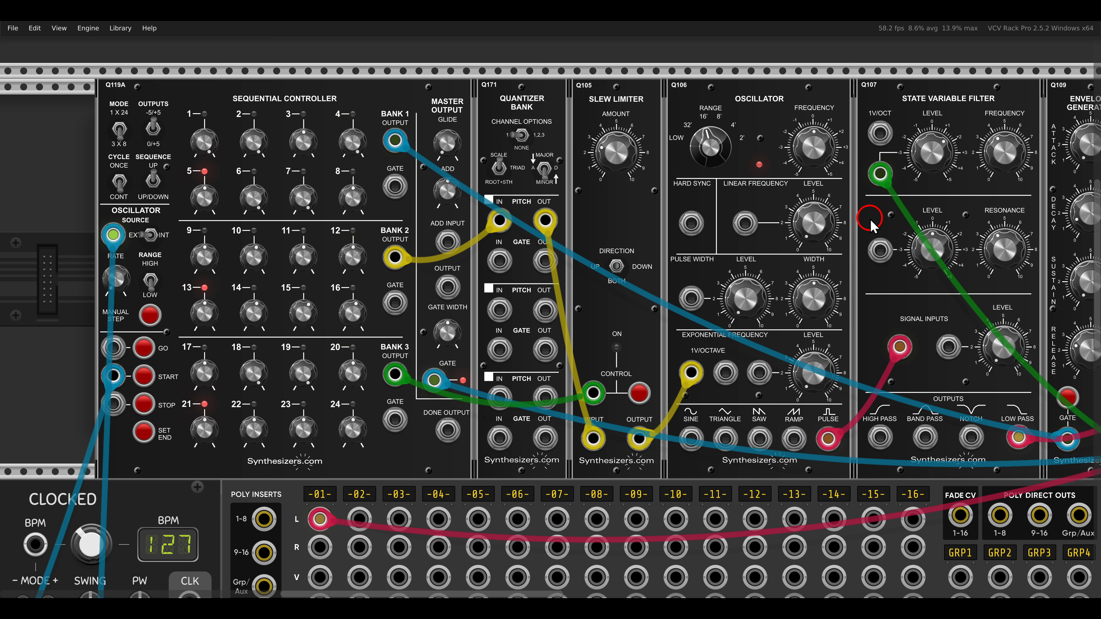
pyautogui.moveTo(232, 335); pyautogui.dragTo(336, 399)
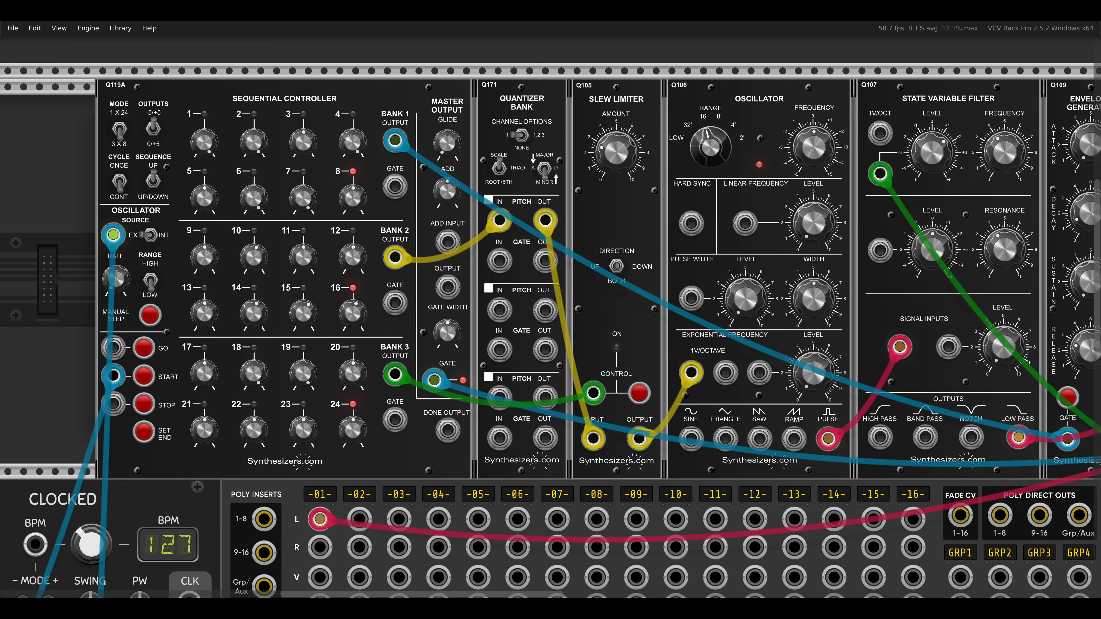
# - Insert a Q110 Noise module after the state variable filter, moving the envelope generators and amplifier aside to make room
pyautogui.scroll(-1, 849, 357)
pyautogui.moveTo(849, 357); pyautogui.dragTo(541, 328)
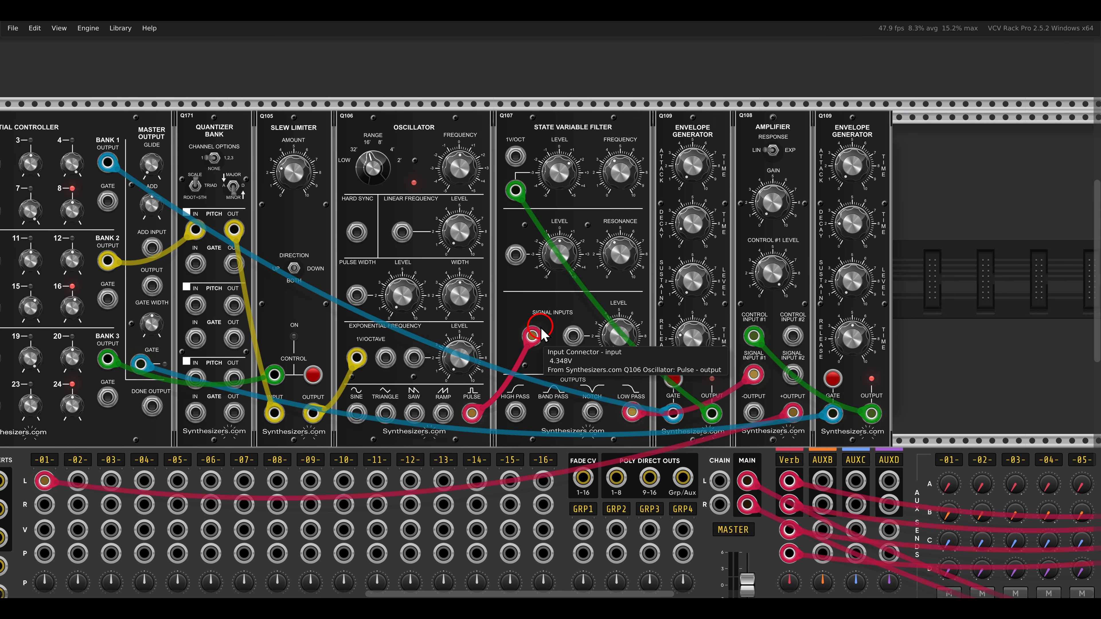
pyautogui.moveTo(947, 212); pyautogui.dragTo(768, 150)
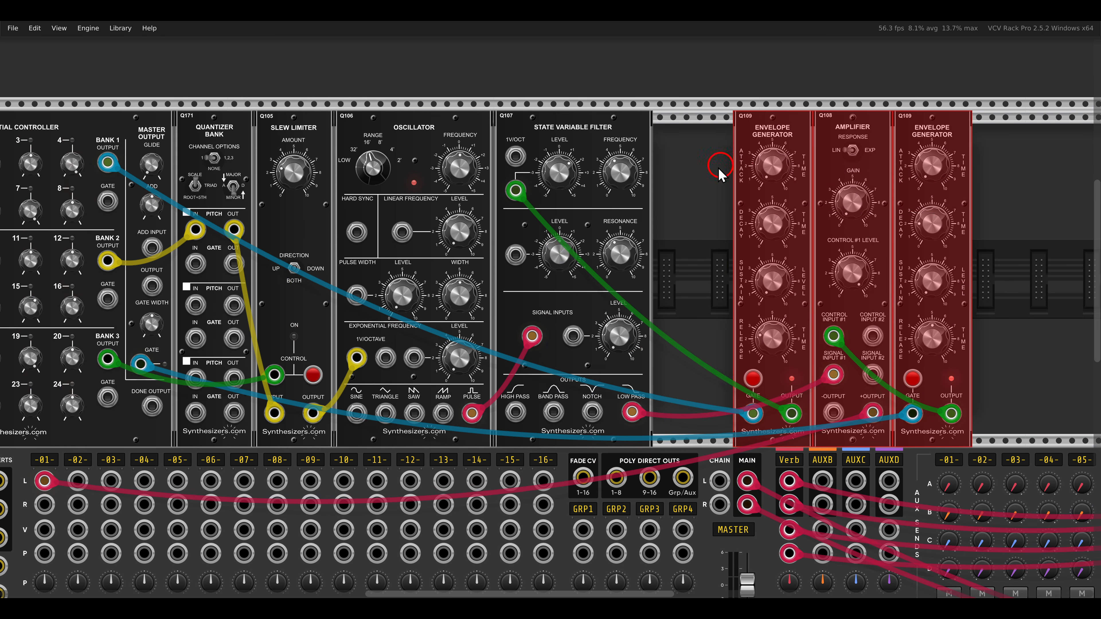
pyautogui.click(719, 173)
pyautogui.scroll(1, 705, 202)
pyautogui.rightClick(705, 202)
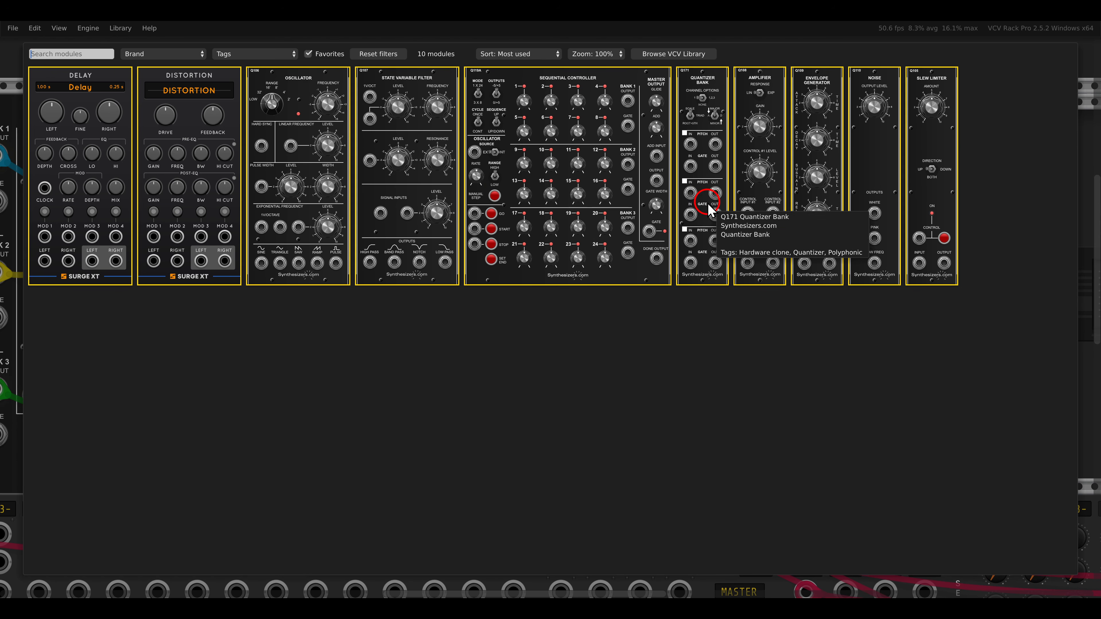
pyautogui.click(872, 95)
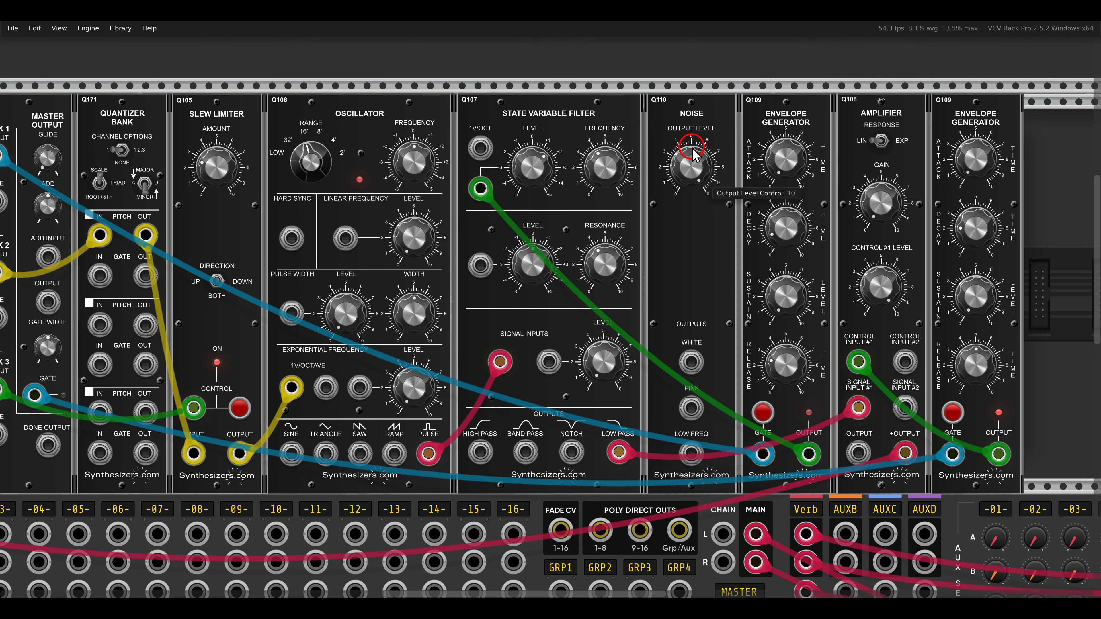
# - Patch the noise module's white output to the filter's resonance input and adjust the filter's resonance
pyautogui.moveTo(691, 362); pyautogui.dragTo(488, 269)
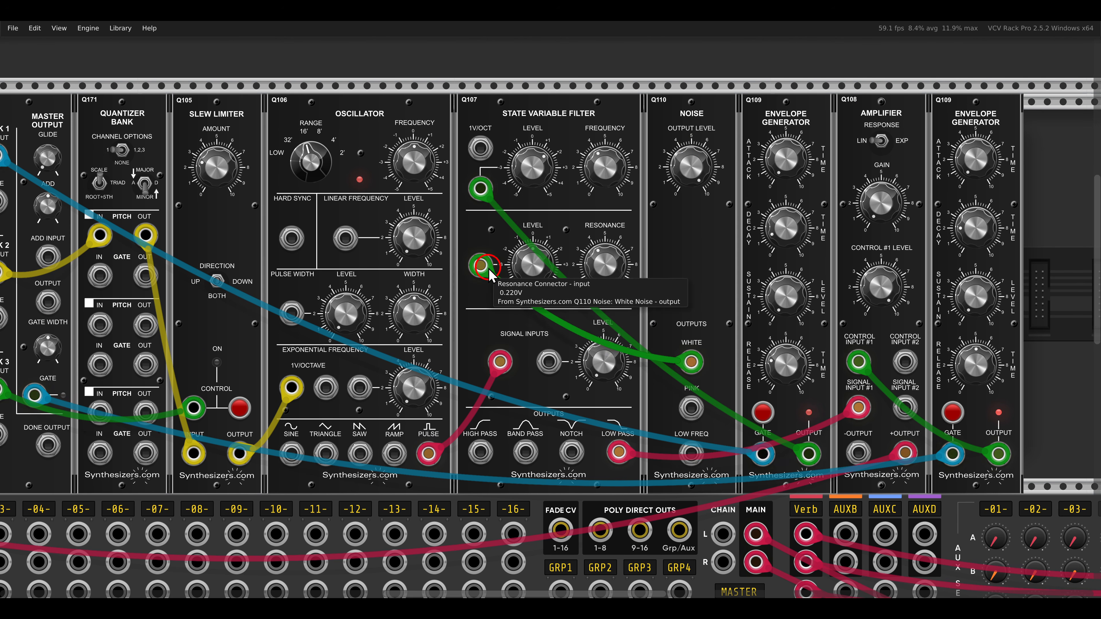
pyautogui.moveTo(605, 277); pyautogui.dragTo(603, 260)
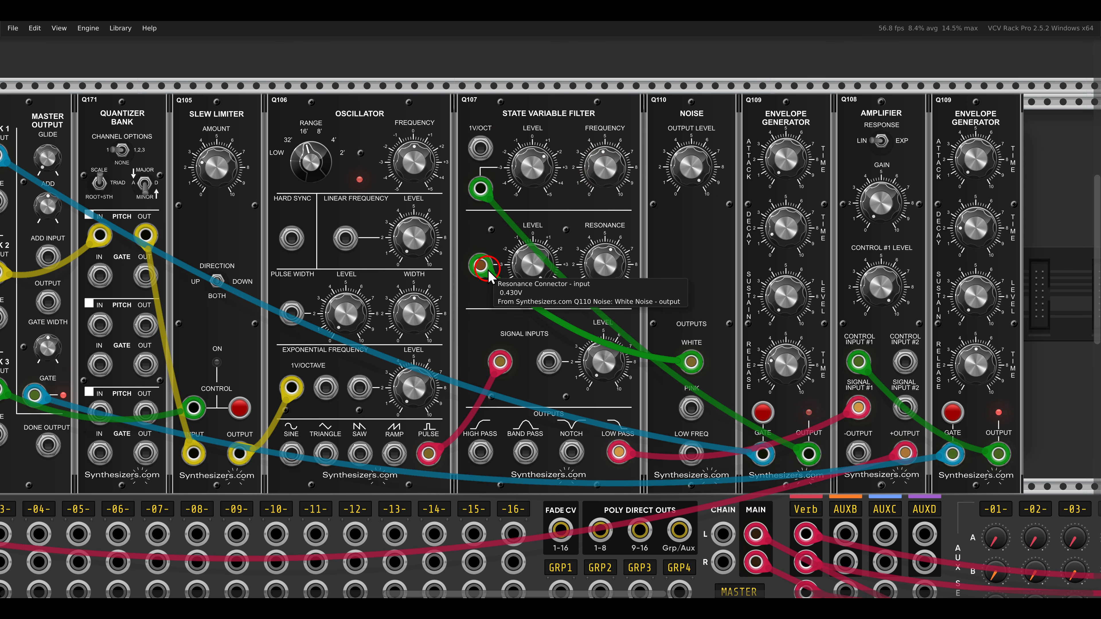
pyautogui.moveTo(488, 269)
pyautogui.mouseDown()
pyautogui.moveTo(490, 243)
pyautogui.moveTo(486, 263)
pyautogui.mouseUp()
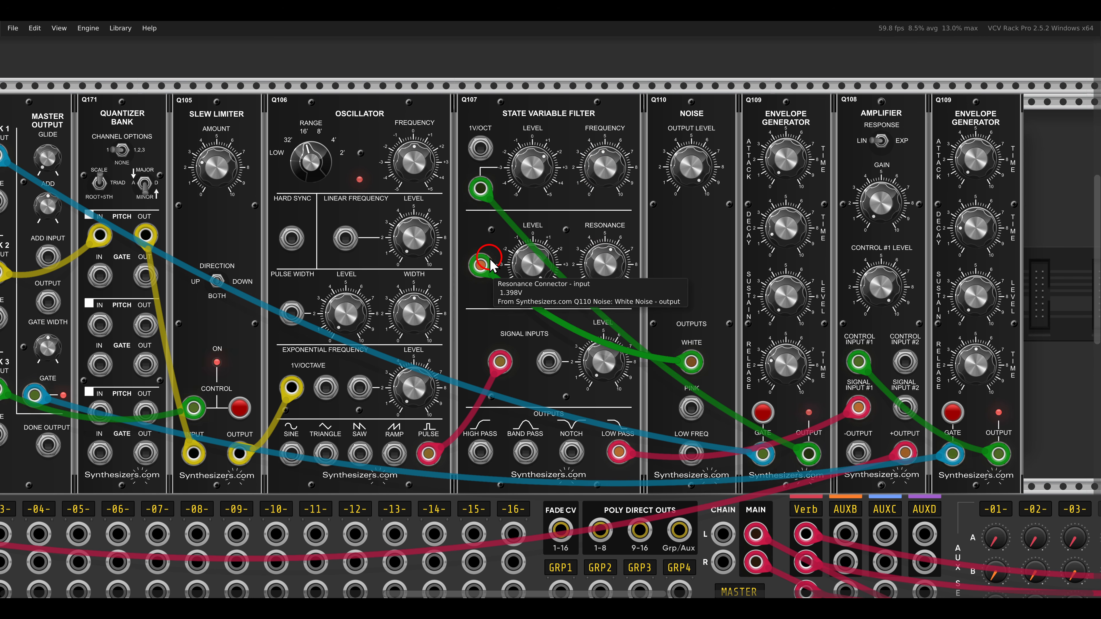
# - Fine-tune the filter's resonance and frequency with the white noise patched to the resonance input
pyautogui.moveTo(602, 280); pyautogui.dragTo(587, 236)
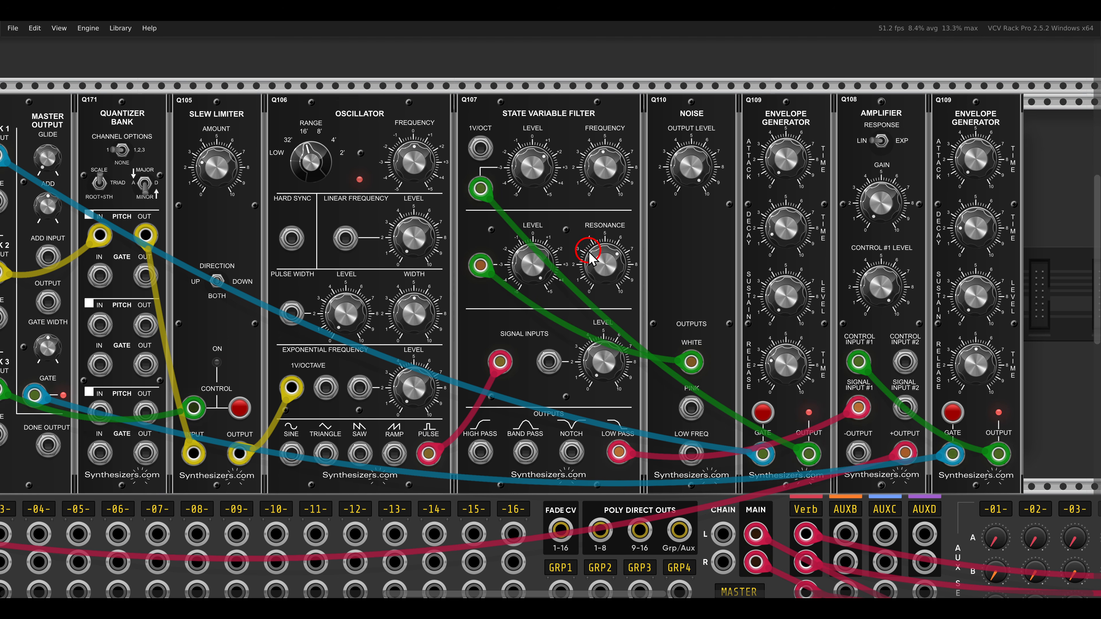
pyautogui.moveTo(604, 177); pyautogui.dragTo(597, 151)
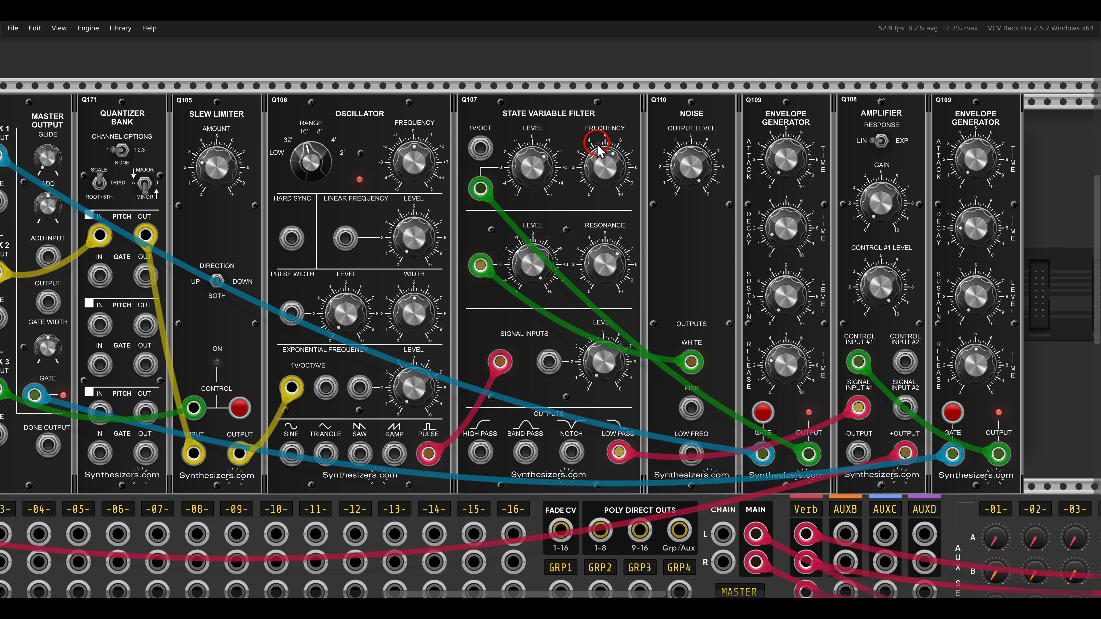
pyautogui.moveTo(480, 265)
pyautogui.mouseDown()
pyautogui.moveTo(488, 236)
pyautogui.moveTo(486, 260)
pyautogui.mouseUp()
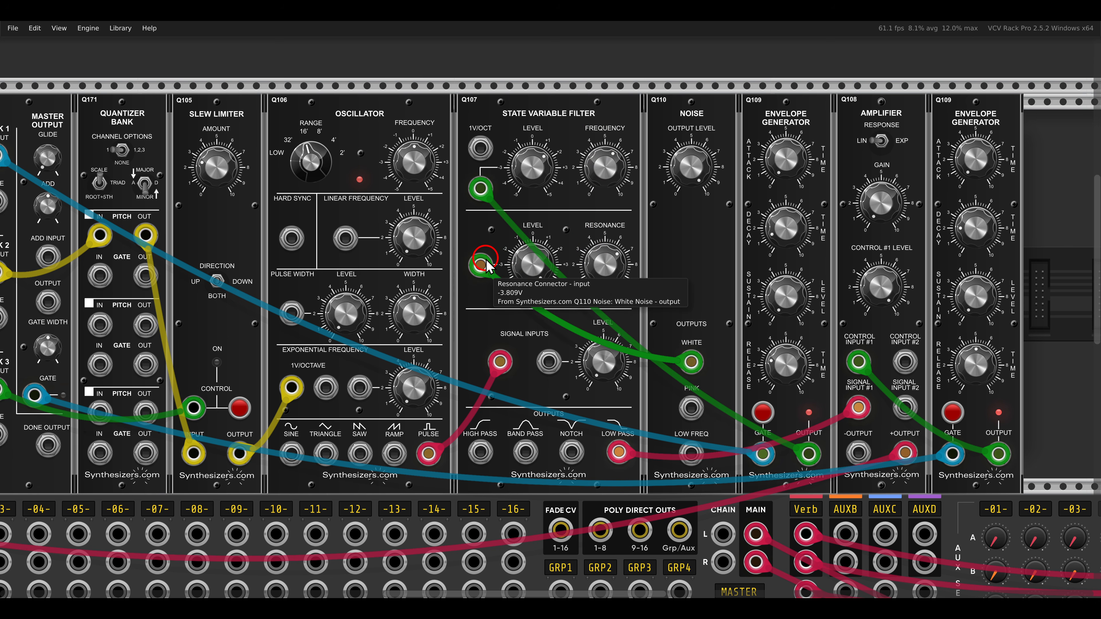
pyautogui.moveTo(605, 166)
pyautogui.mouseDown()
pyautogui.moveTo(612, 213)
pyautogui.moveTo(600, 159)
pyautogui.moveTo(609, 186)
pyautogui.mouseUp()
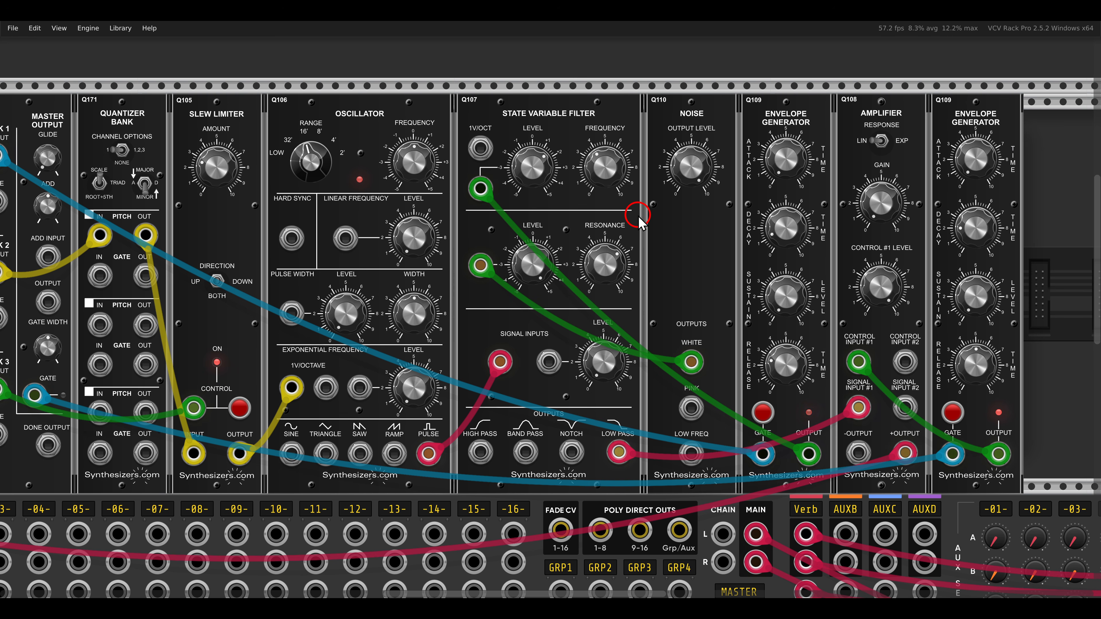
# - Raise mixer channel 1's aux A send in the AuxSpander to feed the reverb
pyautogui.scroll(-3, 645, 225)
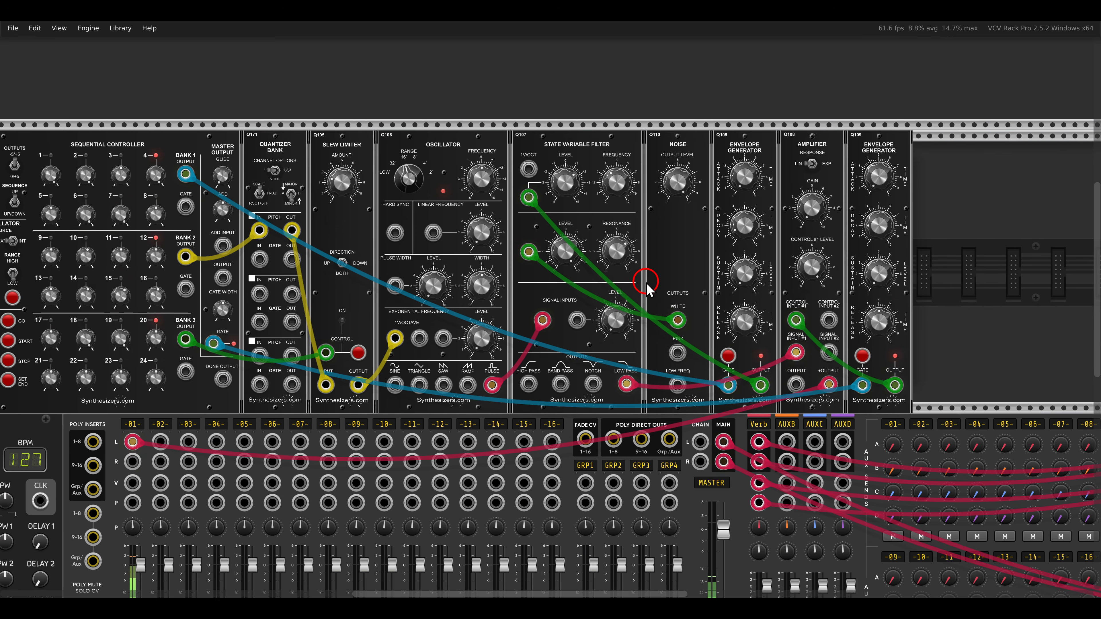
pyautogui.scroll(-2, 651, 283)
pyautogui.scroll(3, 707, 291)
pyautogui.moveTo(707, 287); pyautogui.dragTo(519, 254)
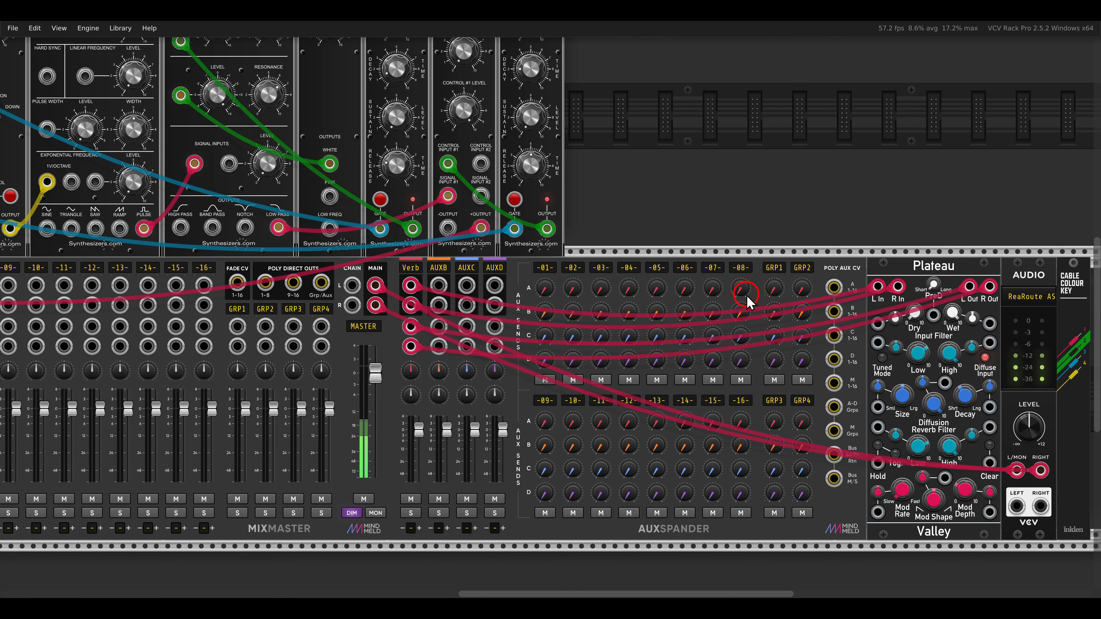
pyautogui.moveTo(548, 289); pyautogui.dragTo(536, 252)
pyautogui.moveTo(476, 216); pyautogui.dragTo(665, 332)
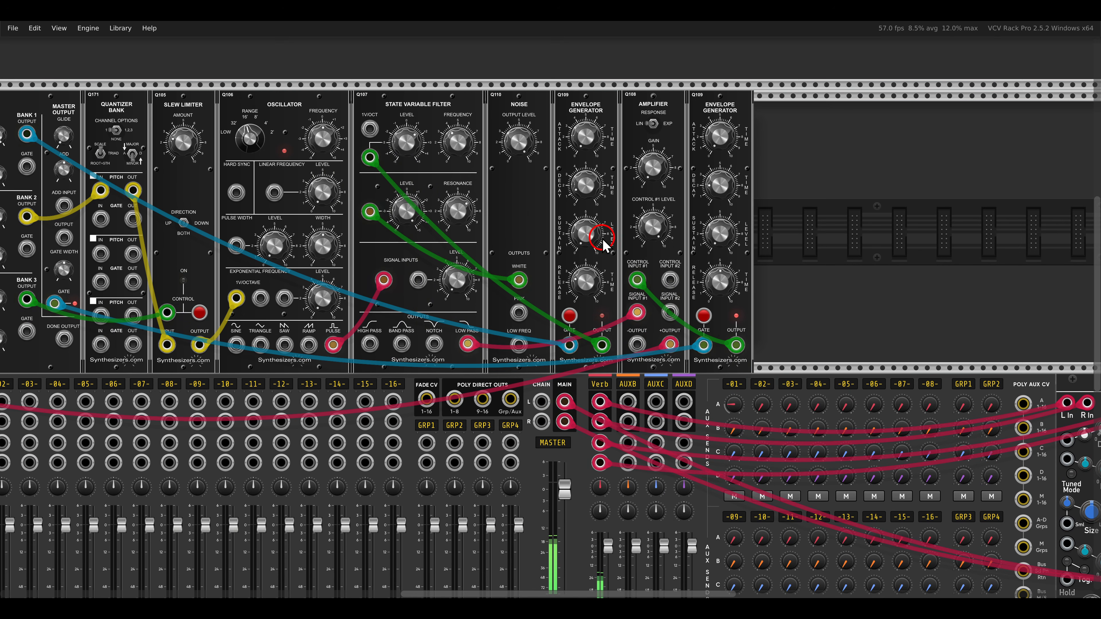
# - Readjust the state variable filter's frequency and resonance with the reverb send active
pyautogui.moveTo(461, 157)
pyautogui.mouseDown()
pyautogui.moveTo(446, 132)
pyautogui.moveTo(454, 140)
pyautogui.moveTo(400, 145)
pyautogui.moveTo(448, 157)
pyautogui.mouseUp()
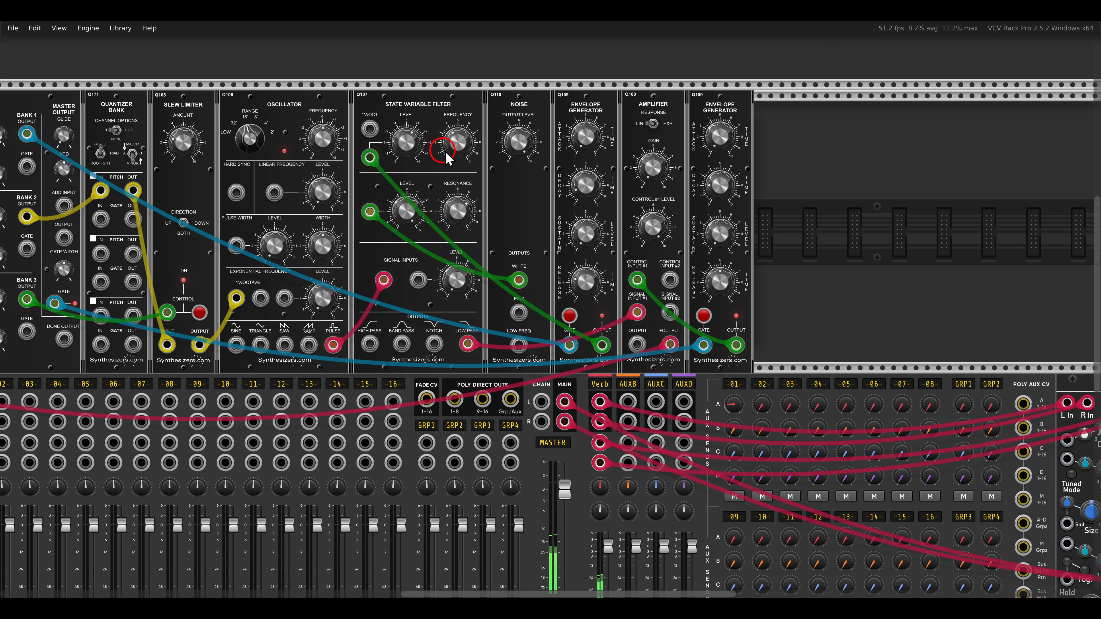
pyautogui.moveTo(459, 212); pyautogui.dragTo(459, 224)
pyautogui.moveTo(458, 141); pyautogui.dragTo(454, 119)
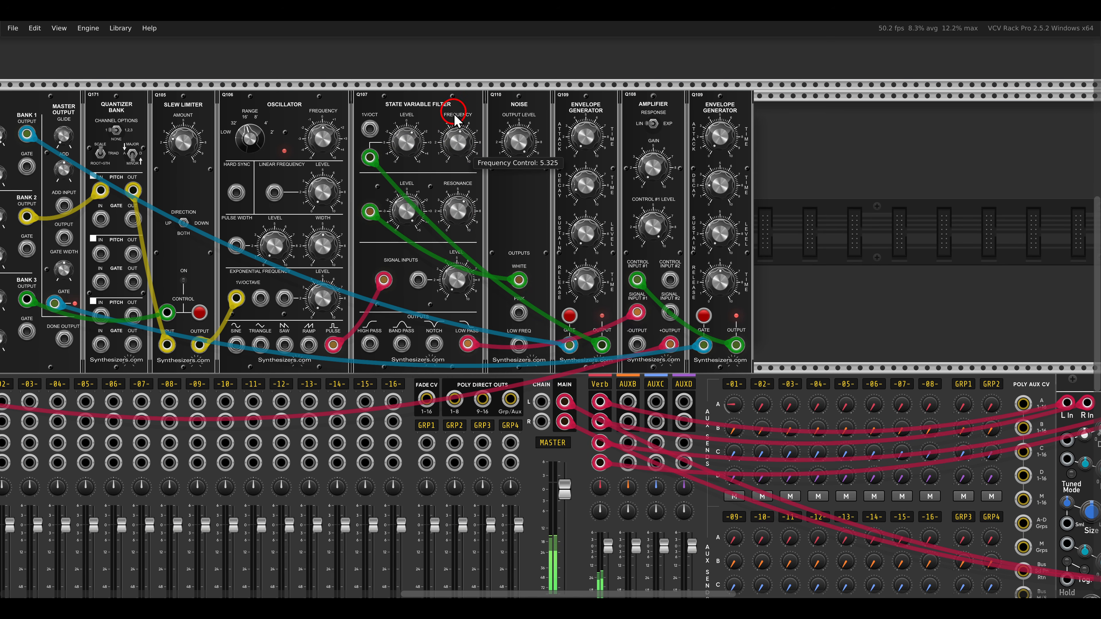
# - Add Surge XT Distortion and Delay modules side by side after the last envelope generator
pyautogui.rightClick(769, 197)
pyautogui.click(210, 114)
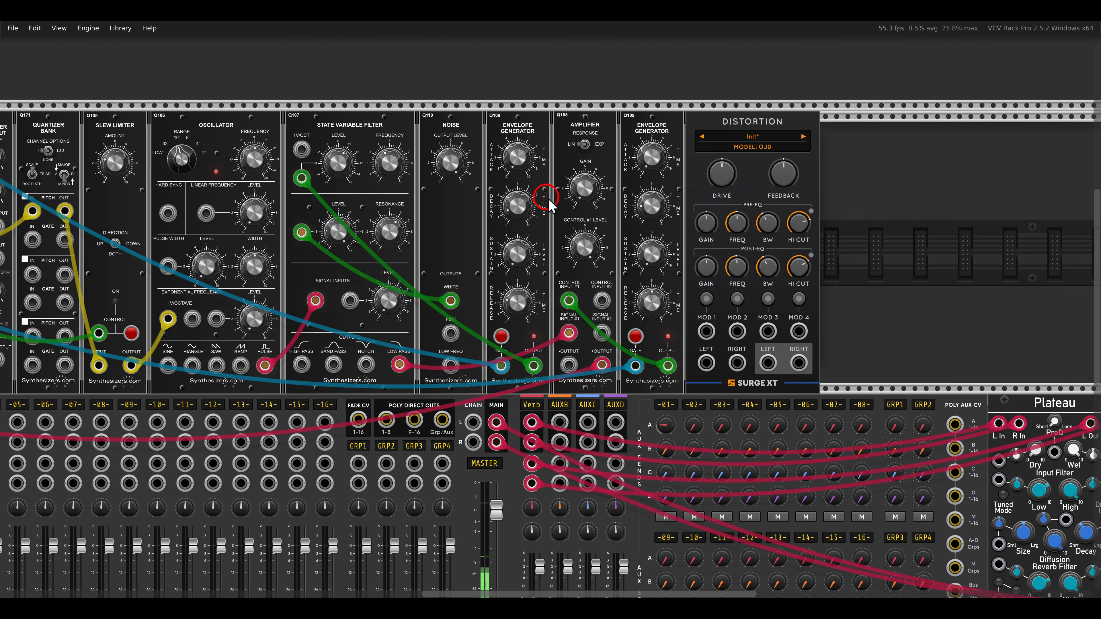
pyautogui.rightClick(888, 213)
pyautogui.click(110, 138)
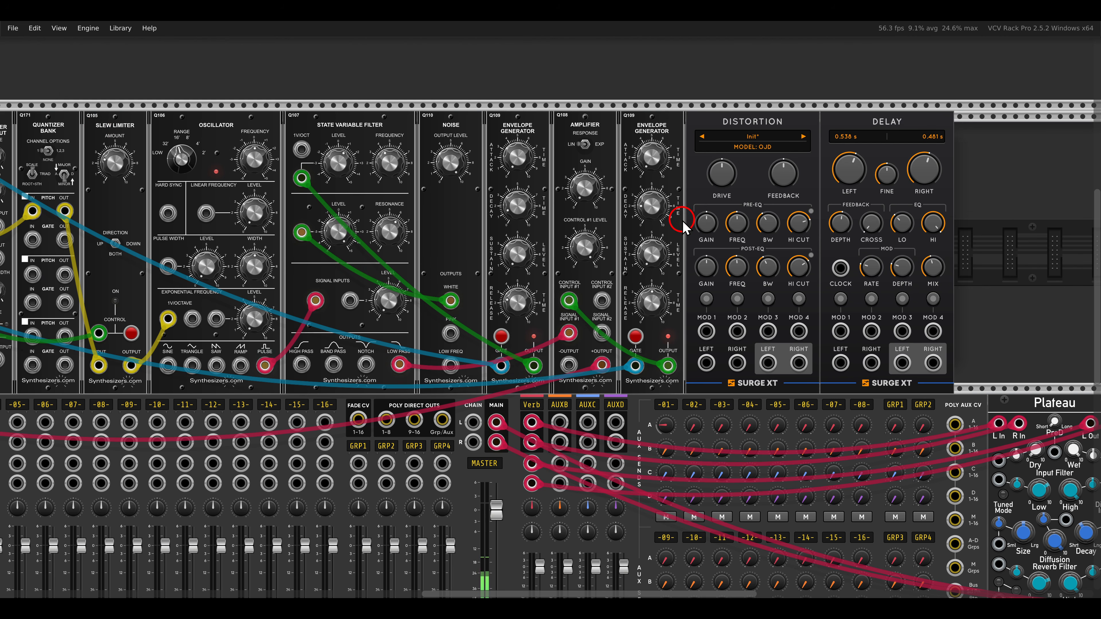
# - Reroute the amplifier's +output from the mixer to the Distortion's left input
pyautogui.moveTo(697, 229); pyautogui.dragTo(664, 226)
pyautogui.moveTo(571, 361); pyautogui.dragTo(673, 360)
pyautogui.hscroll(3, 674, 347)
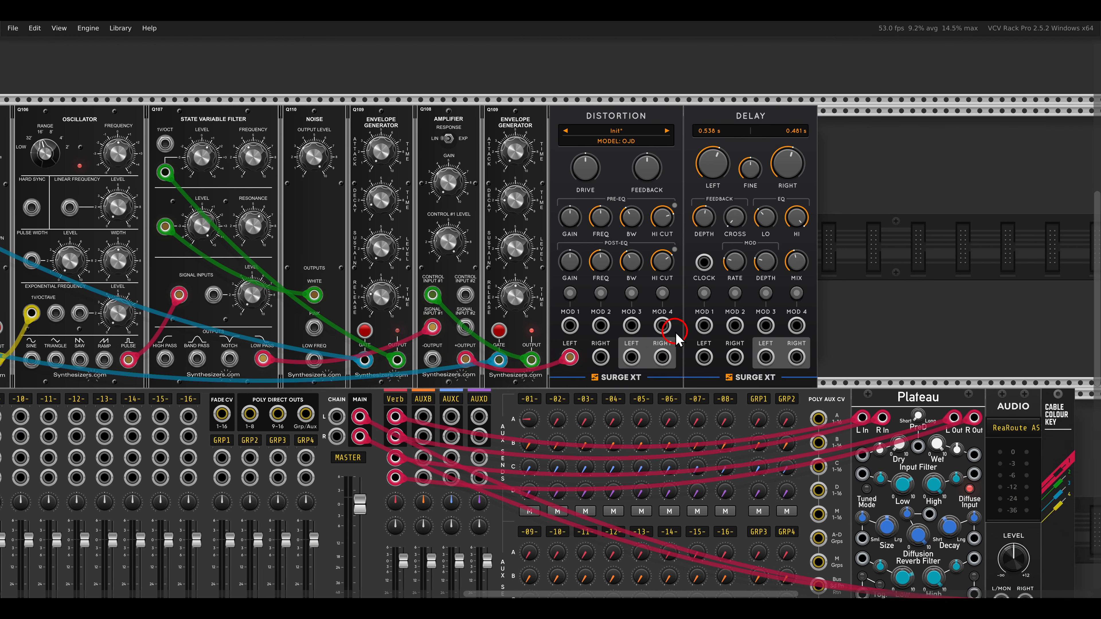
# - Patch Clocked's master clock output to the Delay's clock input
pyautogui.scroll(-5, 676, 338)
pyautogui.scroll(3, 677, 331)
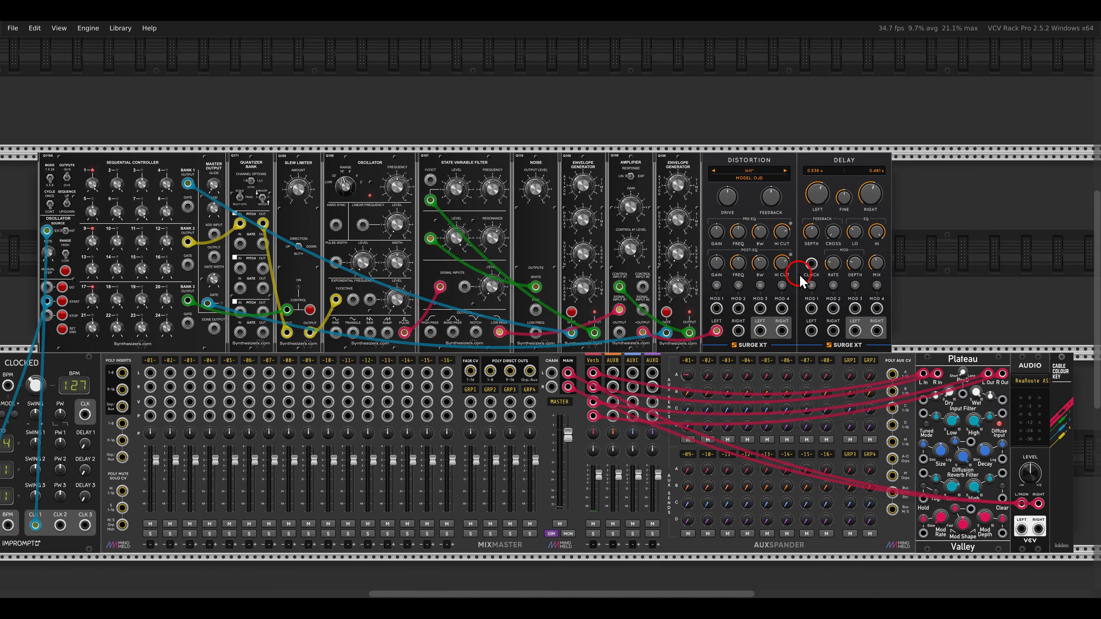
pyautogui.moveTo(812, 264); pyautogui.dragTo(84, 414)
pyautogui.scroll(4, 789, 311)
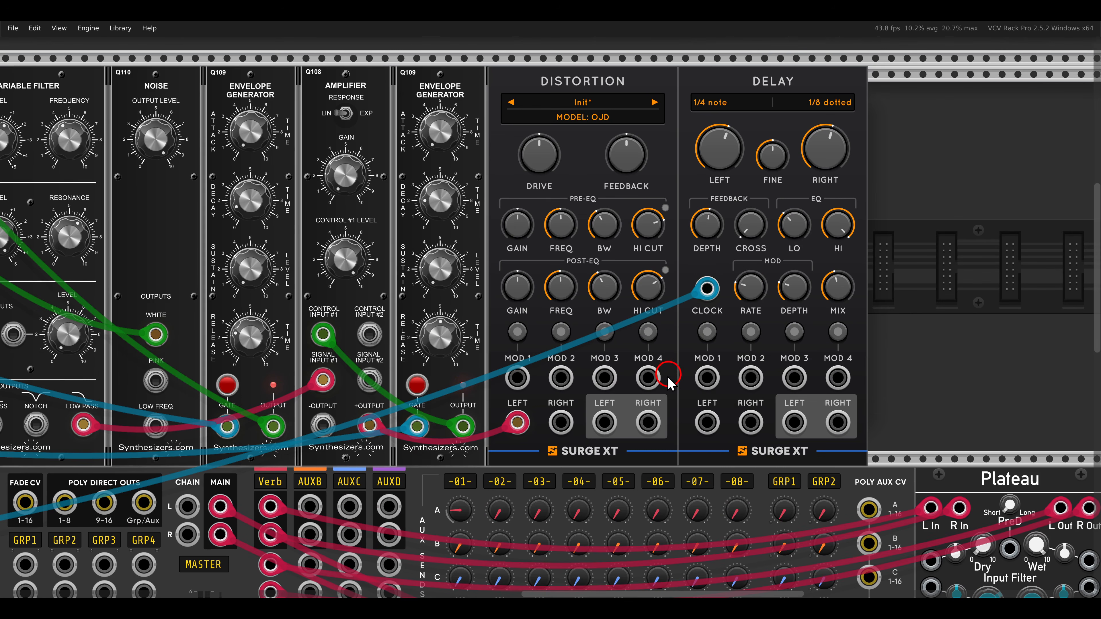
# - Connect the Distortion's stereo output to the Delay's inputs and the Delay's stereo output to MixMaster channel 1 with audio cables
pyautogui.rightClick(604, 422)
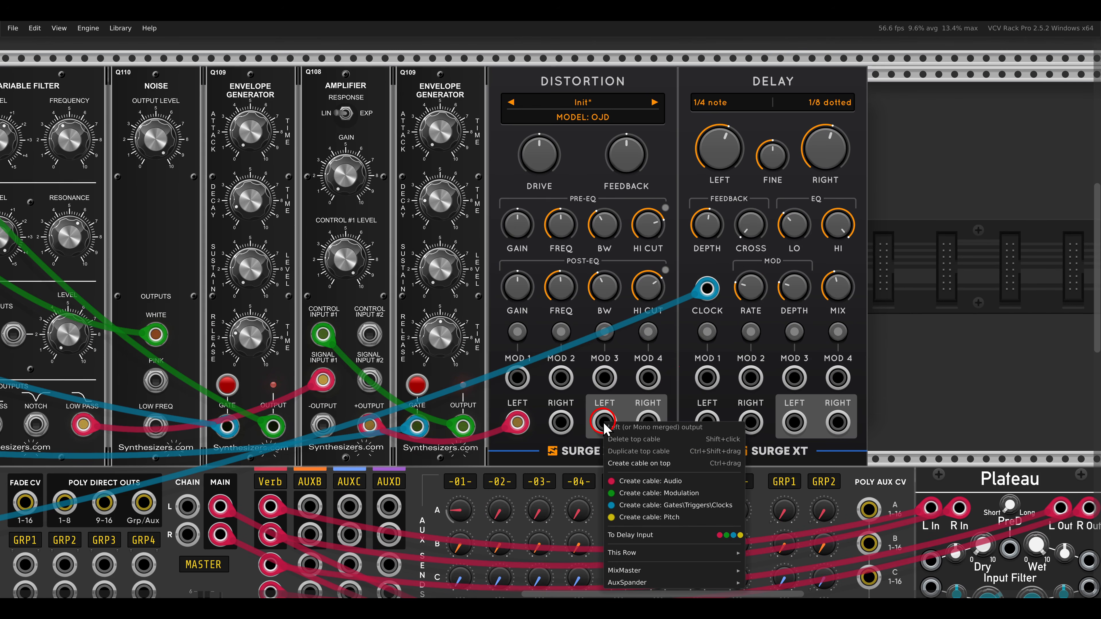
pyautogui.click(719, 535)
pyautogui.rightClick(792, 424)
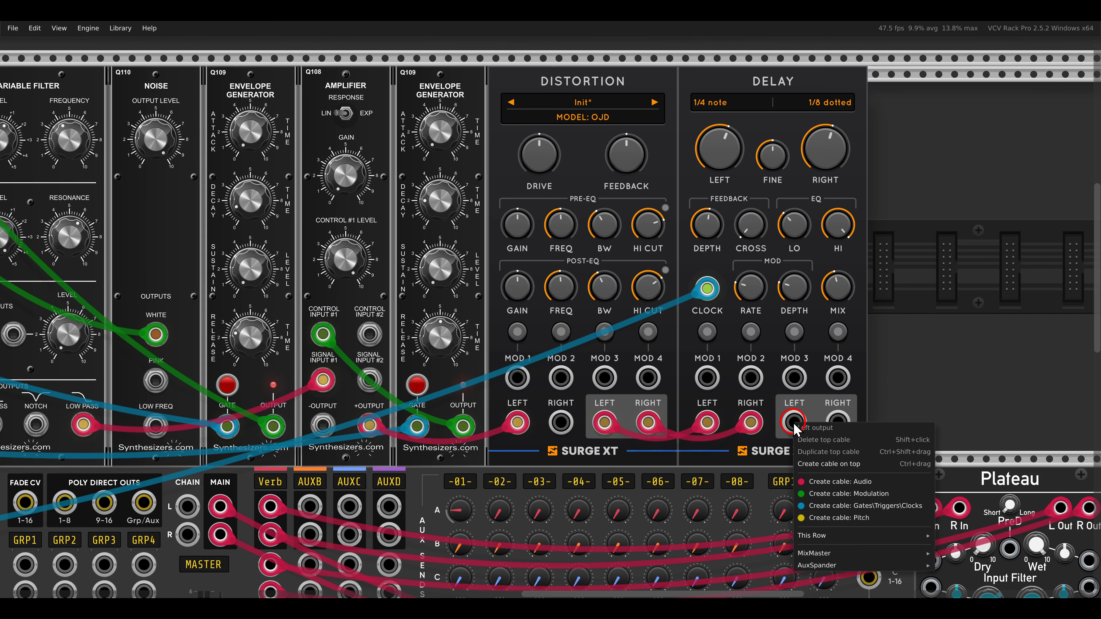
pyautogui.moveTo(872, 553)
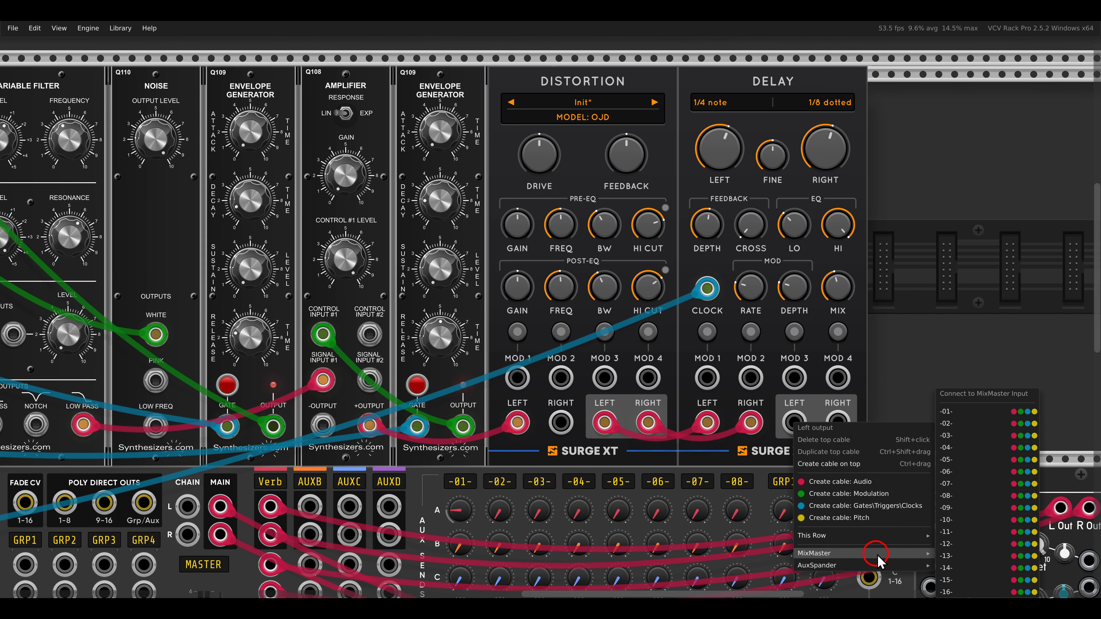
pyautogui.click(1019, 411)
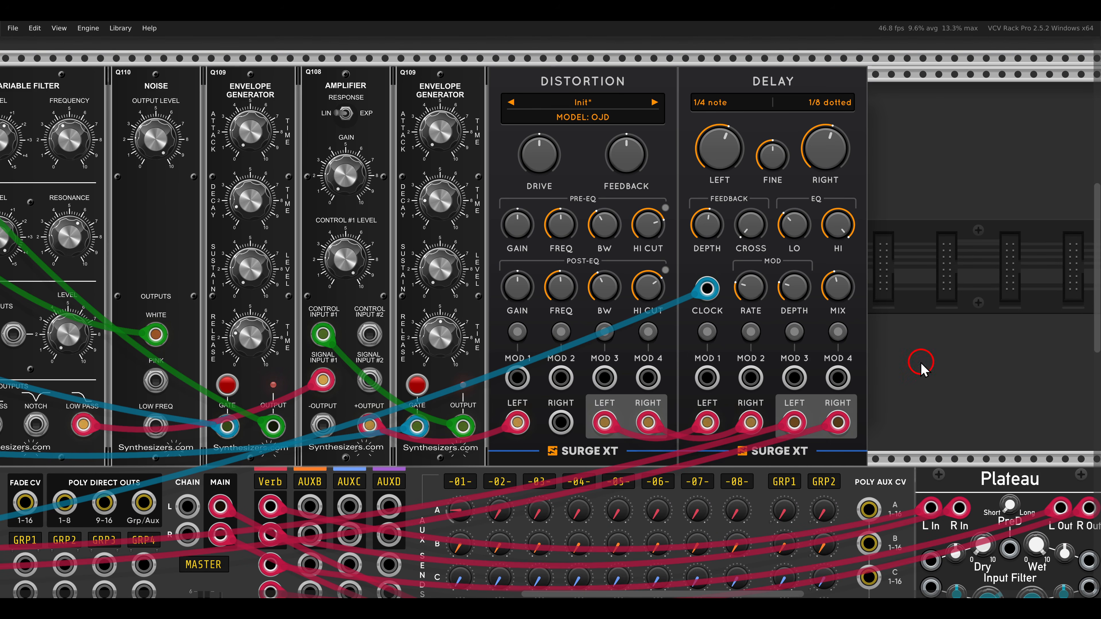
# - Raise the Distortion's feedback and set the Delay's mix to 30.214%
pyautogui.scroll(-3, 845, 303)
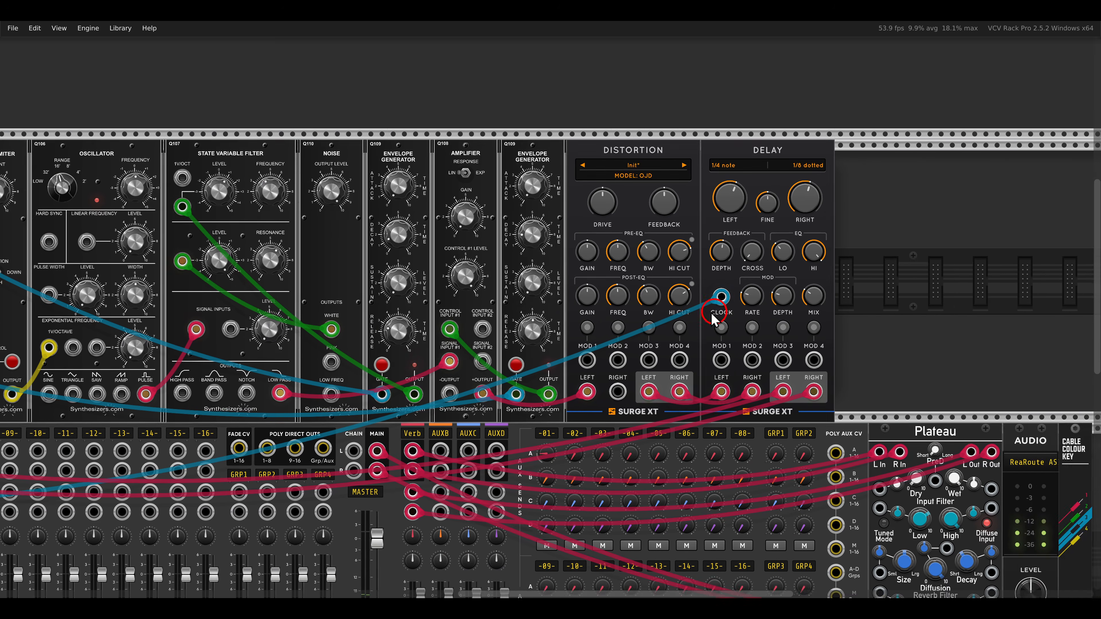
pyautogui.moveTo(335, 203)
pyautogui.mouseDown()
pyautogui.moveTo(341, 173)
pyautogui.moveTo(344, 200)
pyautogui.mouseUp()
pyautogui.moveTo(736, 201); pyautogui.dragTo(728, 191)
pyautogui.click(895, 306)
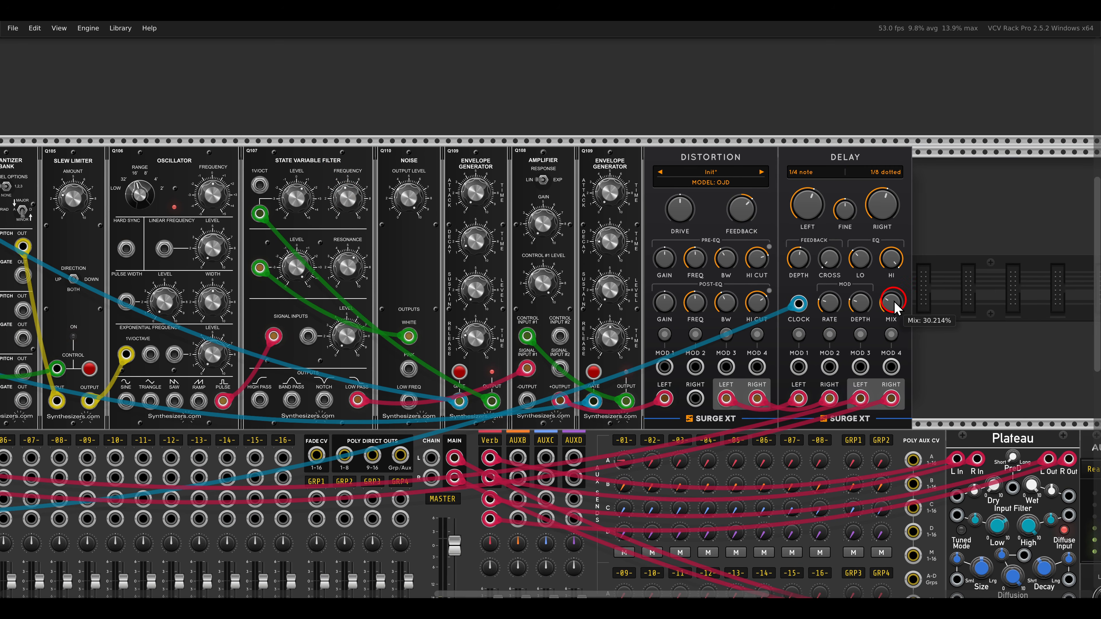
# - Fine-tune the state variable filter's frequency level and frequency, and adjust the Delay's feedback depth
pyautogui.scroll(-2, 472, 265)
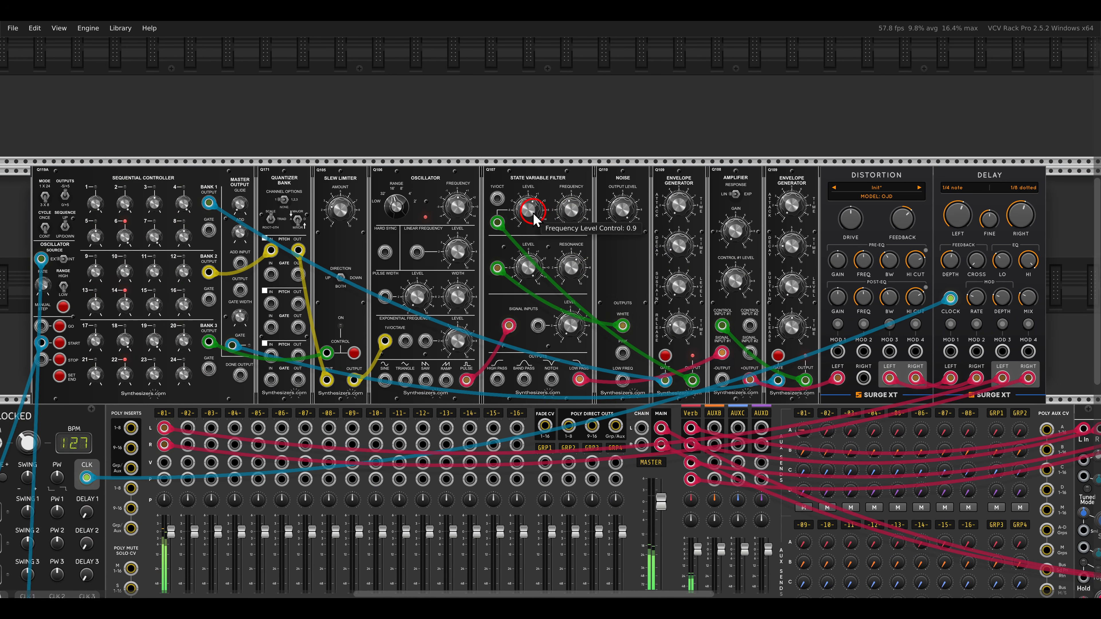
pyautogui.moveTo(535, 220); pyautogui.dragTo(557, 205)
pyautogui.moveTo(946, 259)
pyautogui.mouseDown()
pyautogui.moveTo(924, 174)
pyautogui.moveTo(952, 265)
pyautogui.mouseUp()
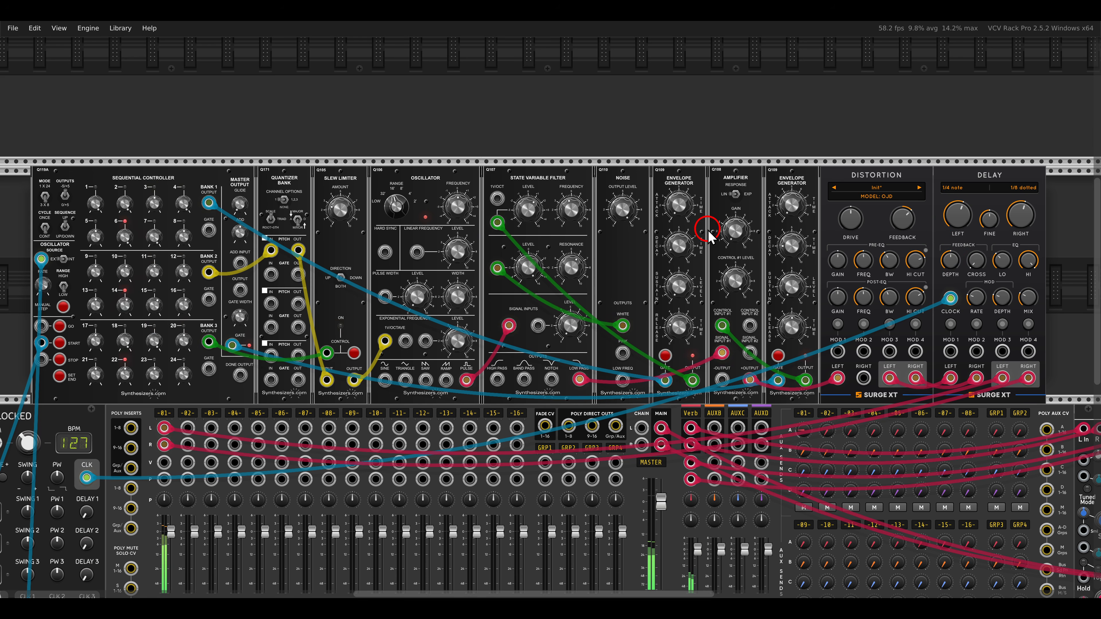
pyautogui.moveTo(588, 212); pyautogui.dragTo(577, 228)
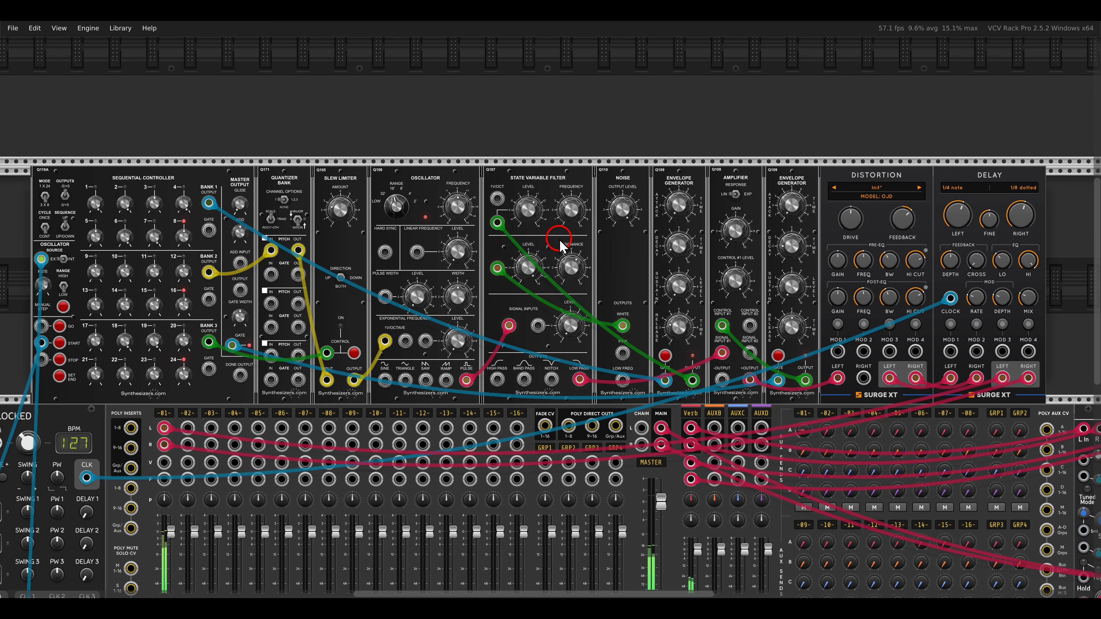
# - Mute channel 1 on the MixMaster
pyautogui.scroll(-4, 560, 246)
pyautogui.hscroll(-3, 433, 329)
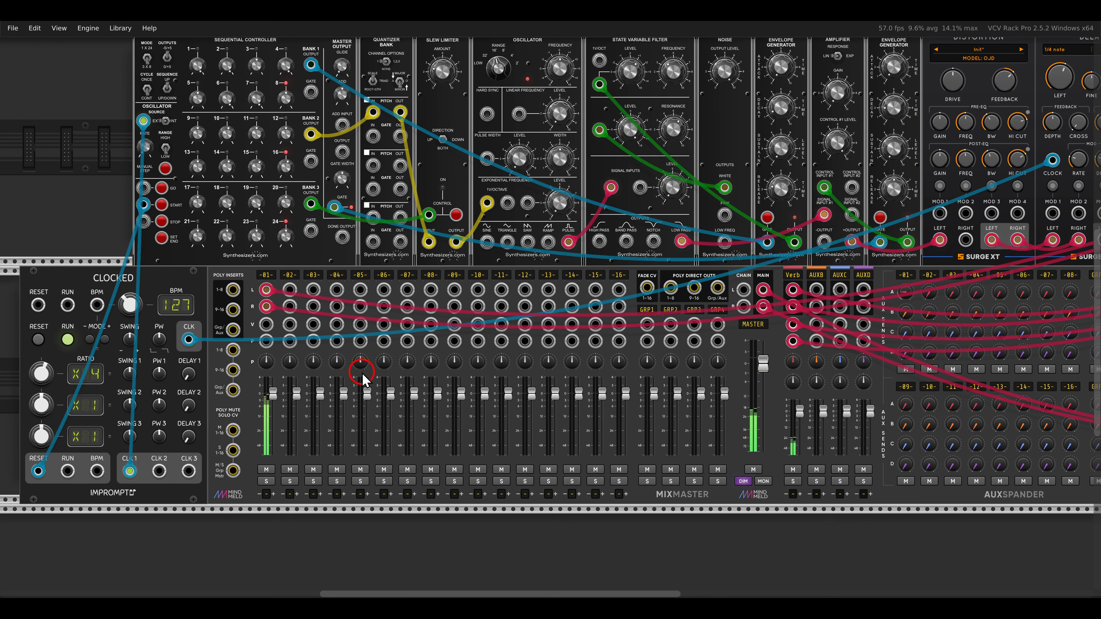
pyautogui.click(267, 468)
pyautogui.scroll(-7, 286, 453)
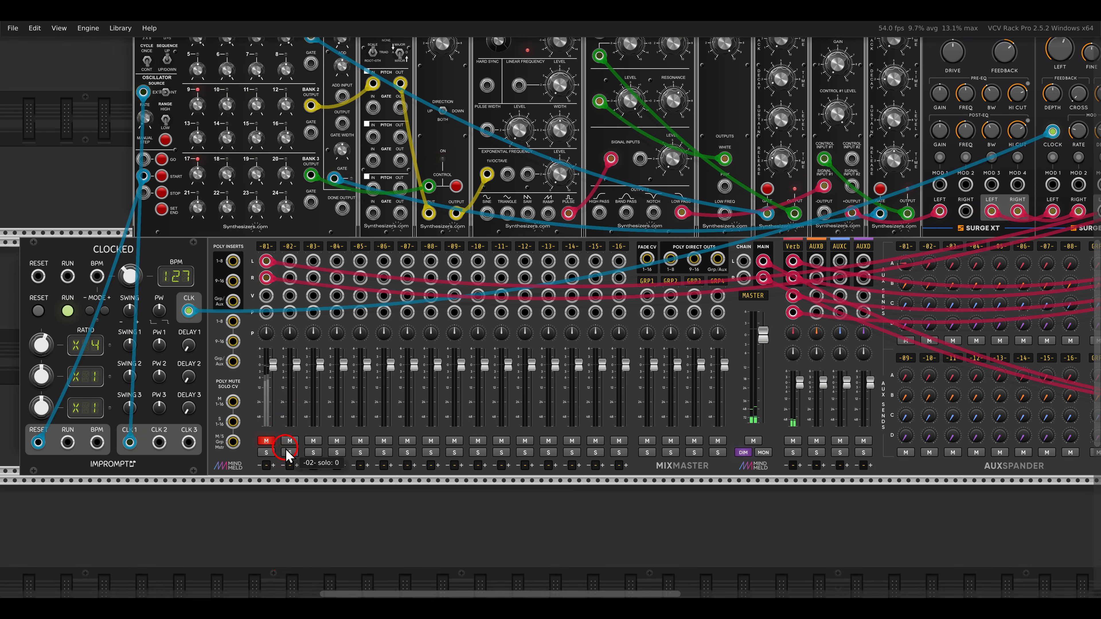
# - Add a Q106 Oscillator and a Q108 Amplifier side by side in the empty rack row below the mixer
pyautogui.hscroll(-5, 390, 403)
pyautogui.scroll(2, 406, 389)
pyautogui.moveTo(406, 389); pyautogui.dragTo(446, 317)
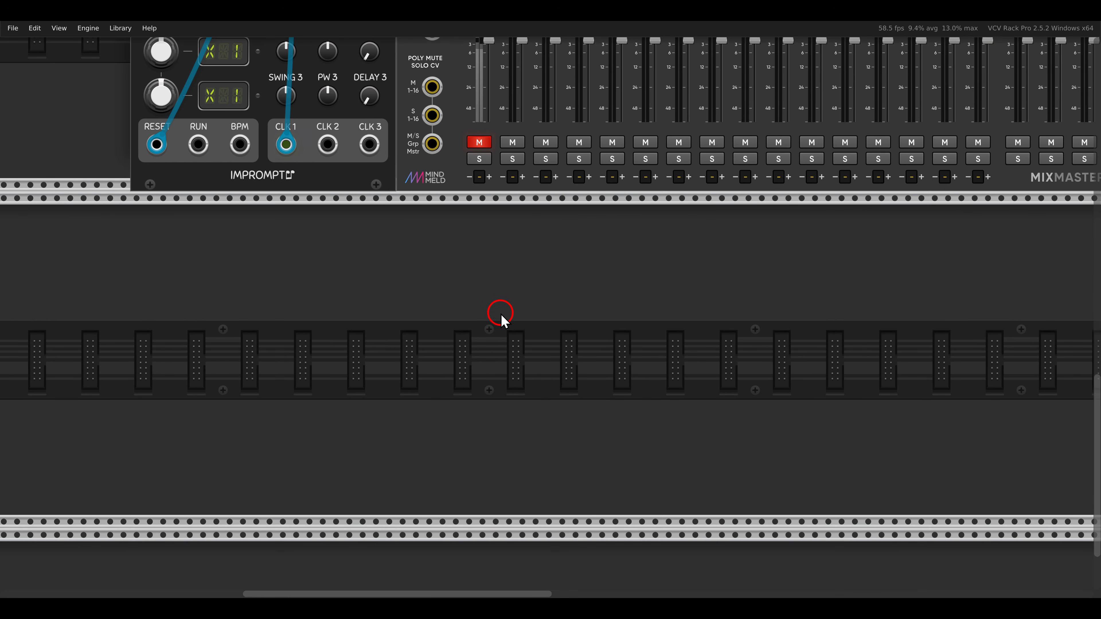
pyautogui.rightClick(493, 299)
pyautogui.moveTo(337, 180); pyautogui.dragTo(407, 300)
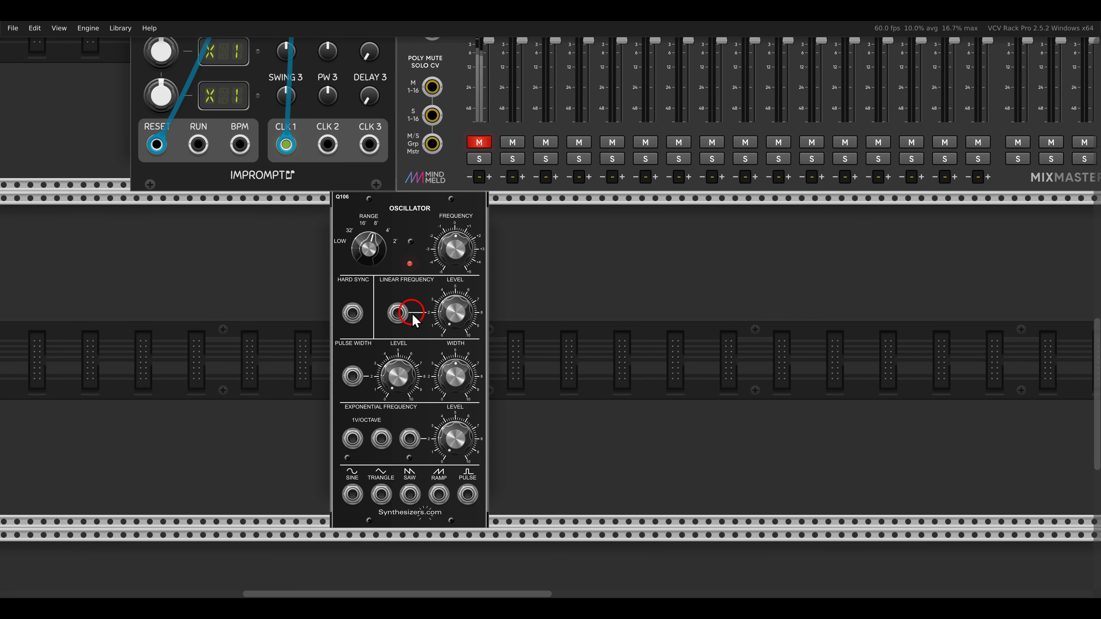
pyautogui.rightClick(547, 320)
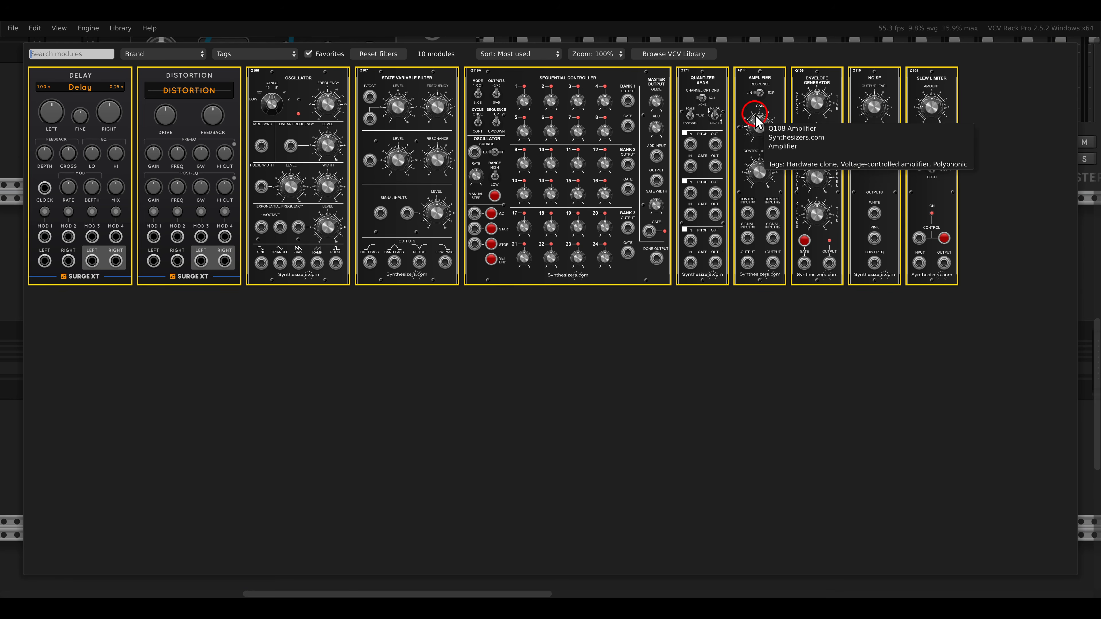
pyautogui.moveTo(757, 117); pyautogui.dragTo(520, 286)
pyautogui.moveTo(539, 341); pyautogui.dragTo(570, 319)
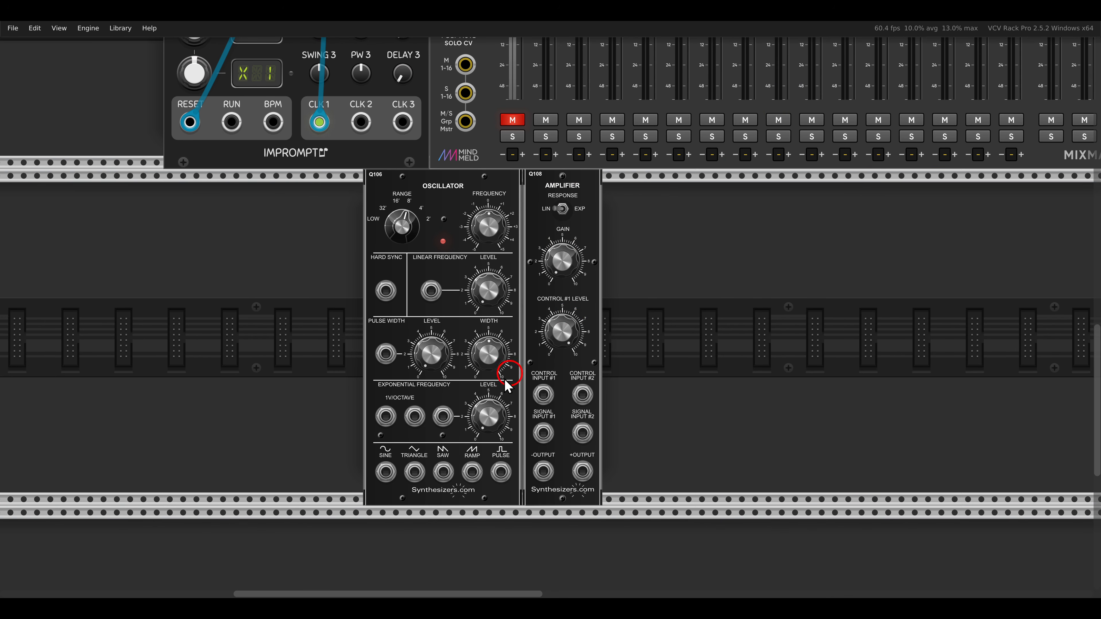
# - Patch the new oscillator's sine output to the amplifier's signal input #1 and the amplifier's +output to MixMaster channel 2
pyautogui.moveTo(385, 472); pyautogui.dragTo(540, 434)
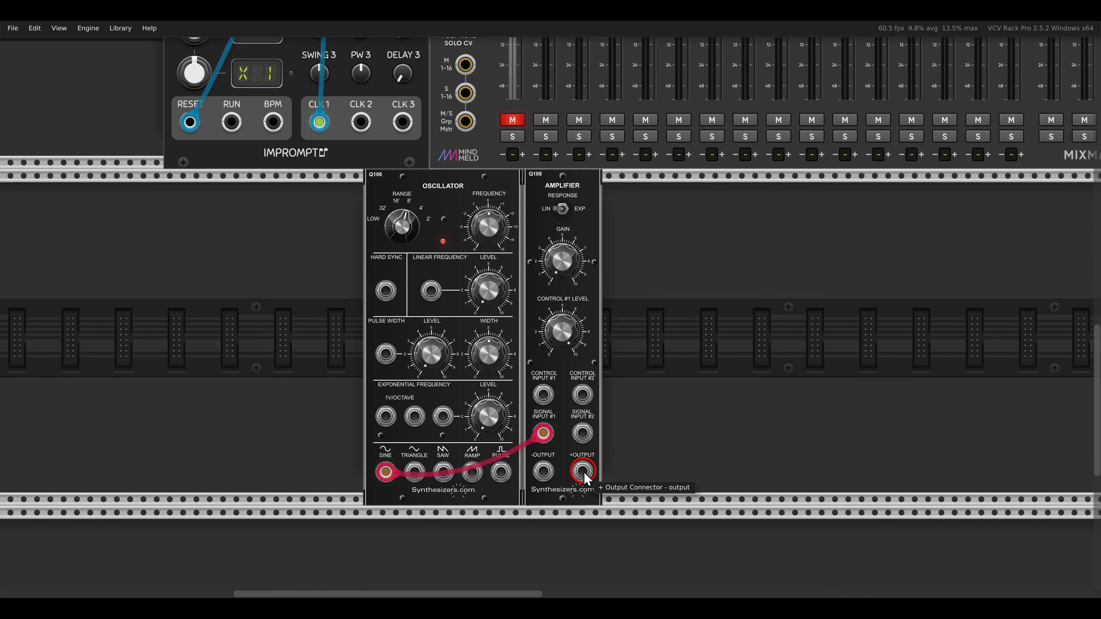
pyautogui.scroll(12, 582, 471)
pyautogui.moveTo(583, 471); pyautogui.dragTo(550, 88)
pyautogui.scroll(-13, 550, 88)
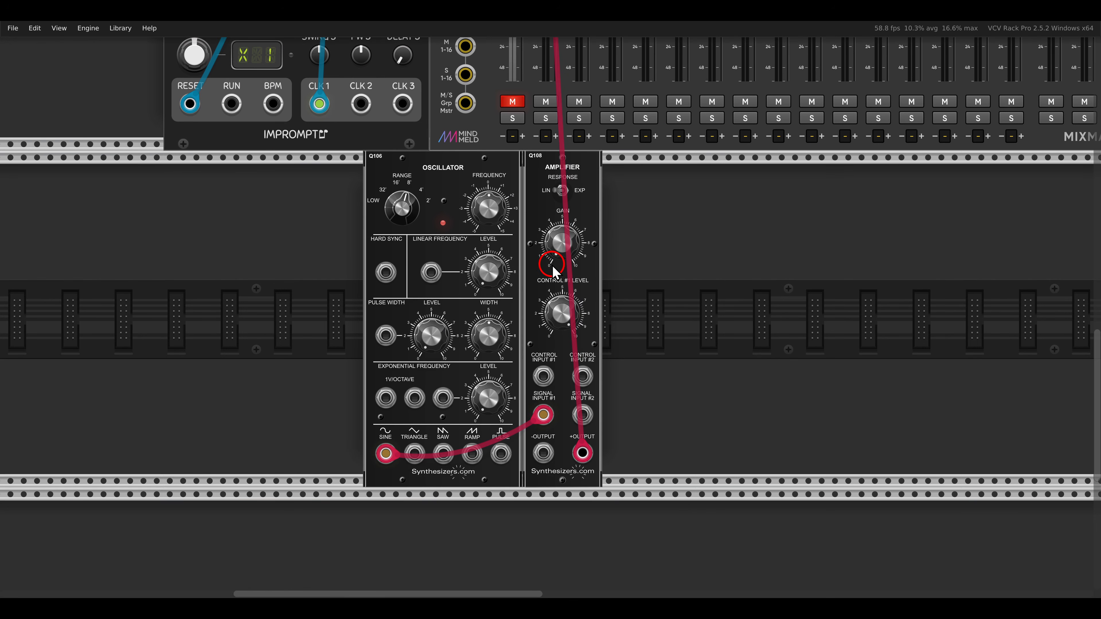
# - Add two Q109 Envelope Generators beside the new amplifier and patch the first one's output to the amplifier's control input #1
pyautogui.rightClick(633, 278)
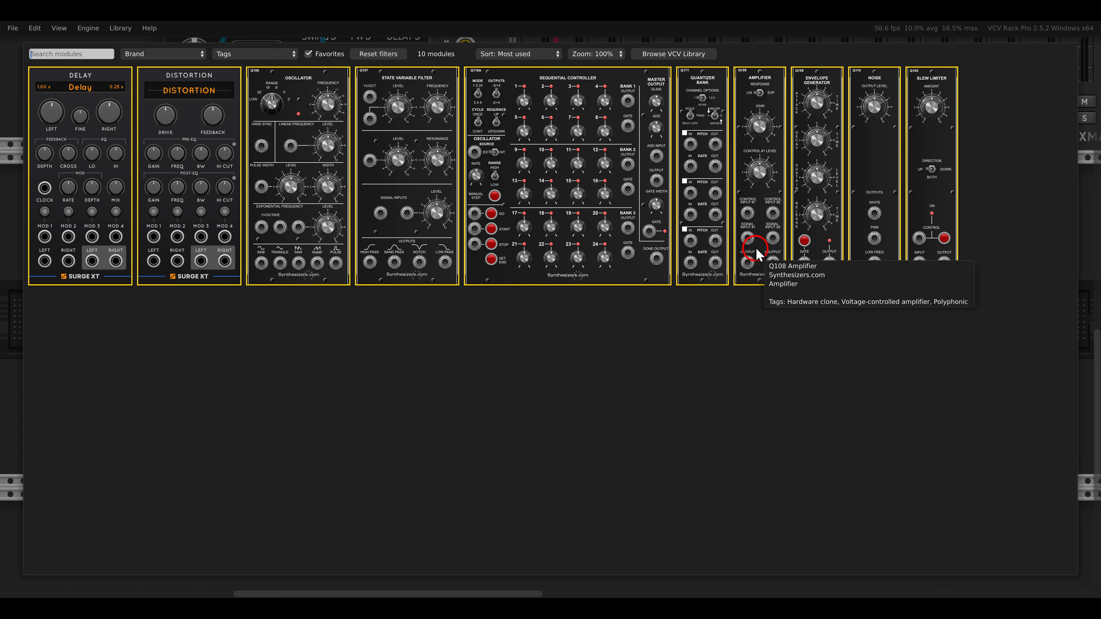
pyautogui.moveTo(803, 157); pyautogui.dragTo(613, 269)
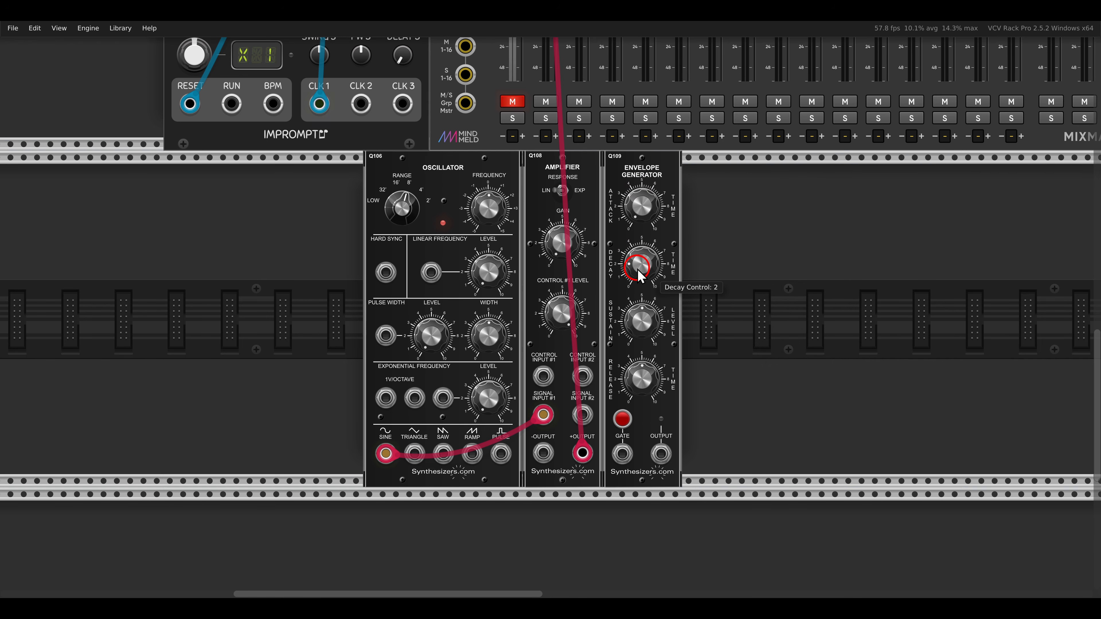
pyautogui.hotkey('ctrl', 'd')
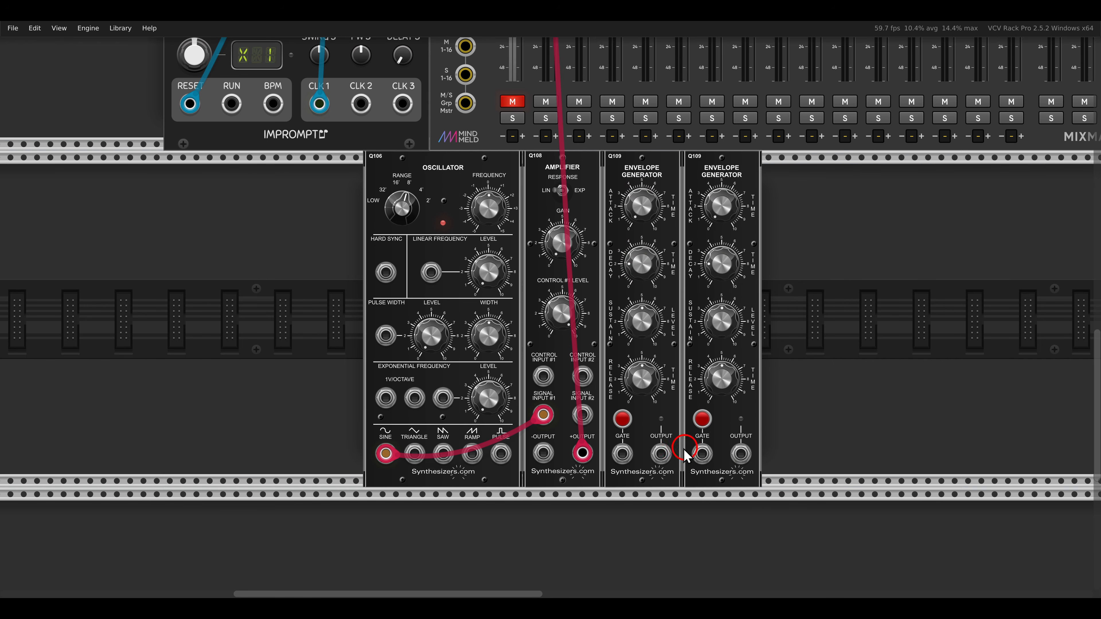
pyautogui.moveTo(661, 453); pyautogui.dragTo(544, 375)
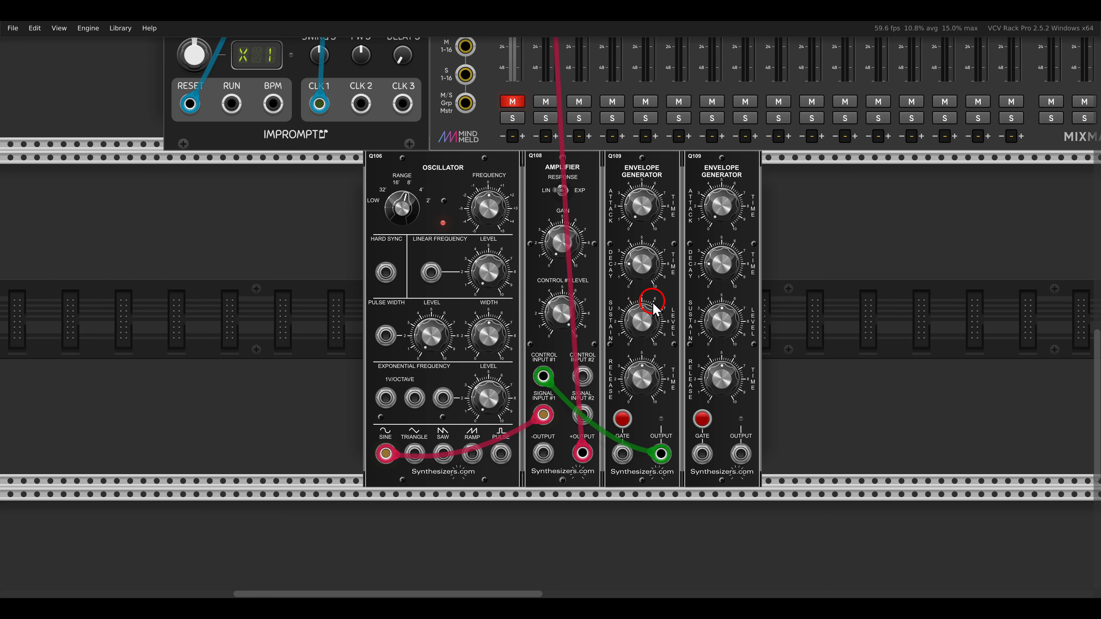
# - Patch Clocked's master clock output to the gate inputs of both new envelope generators
pyautogui.scroll(-2, 644, 314)
pyautogui.scroll(3, 644, 314)
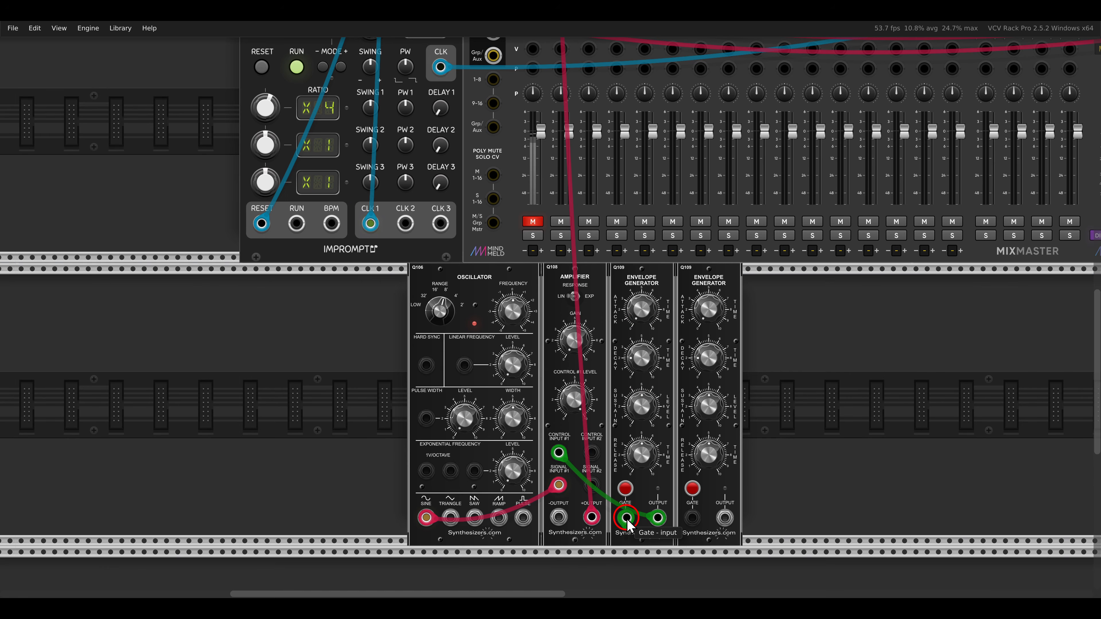
pyautogui.scroll(3, 624, 512)
pyautogui.moveTo(627, 518); pyautogui.dragTo(441, 178)
pyautogui.scroll(-5, 440, 181)
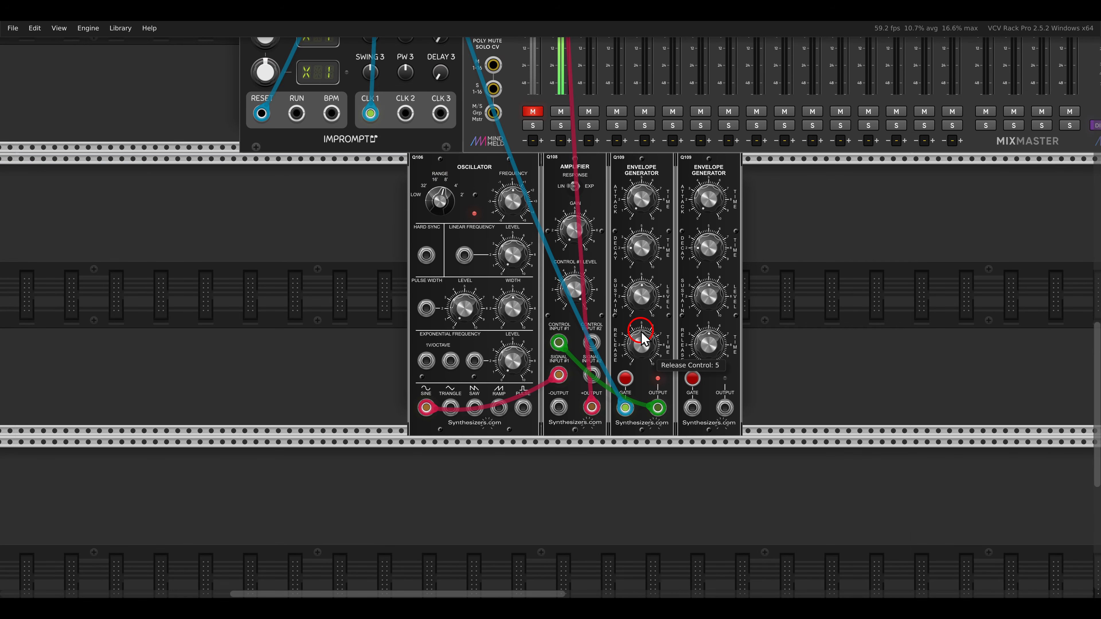
pyautogui.moveTo(625, 408); pyautogui.dragTo(692, 409)
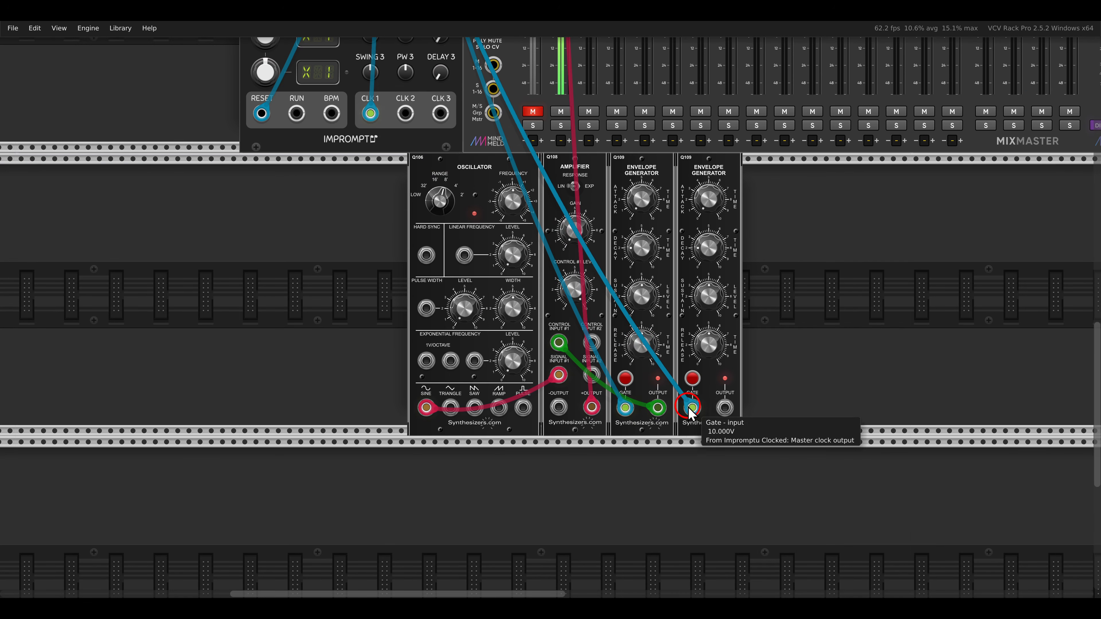
pyautogui.scroll(3, 668, 347)
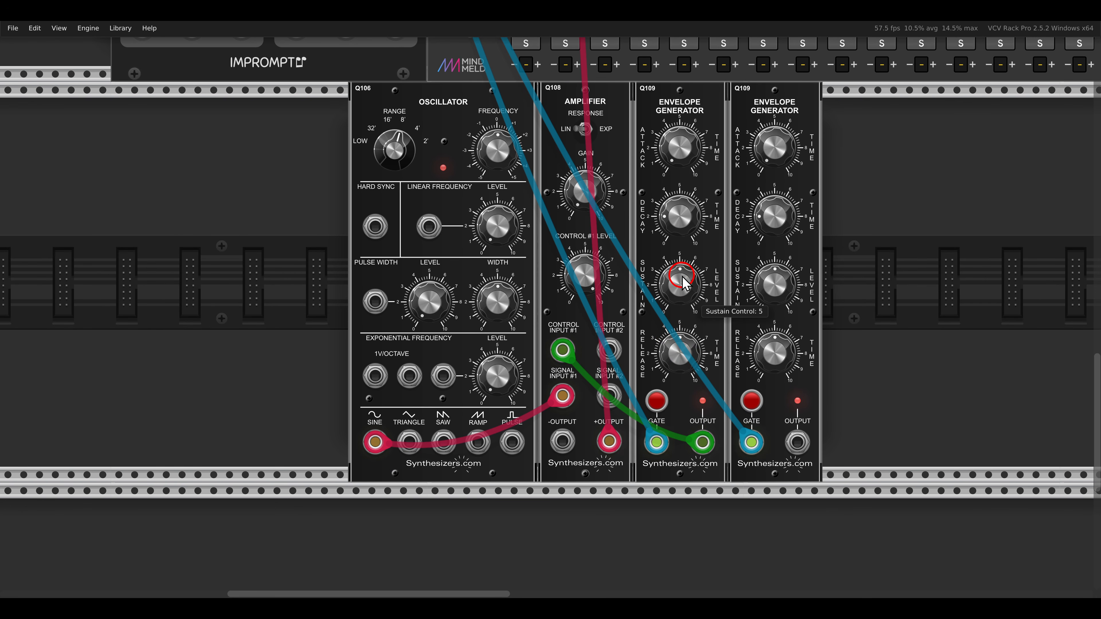
# - Lower the first new envelope's release and patch the second envelope's output to the oscillator's exponential frequency input
pyautogui.moveTo(679, 353); pyautogui.dragTo(699, 481)
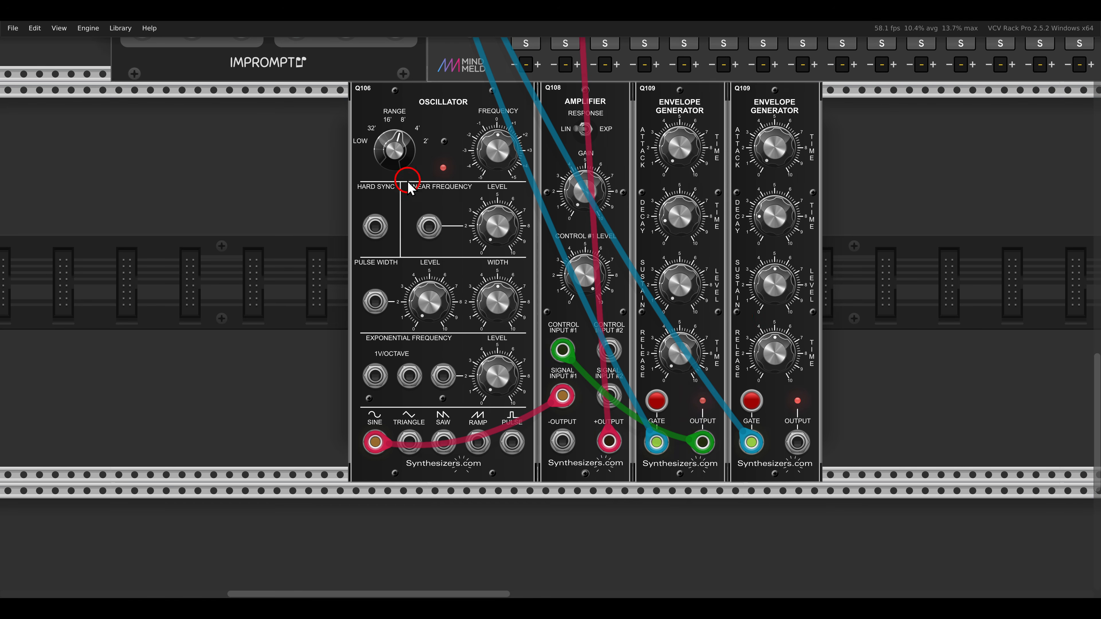
pyautogui.moveTo(390, 167); pyautogui.dragTo(486, 208)
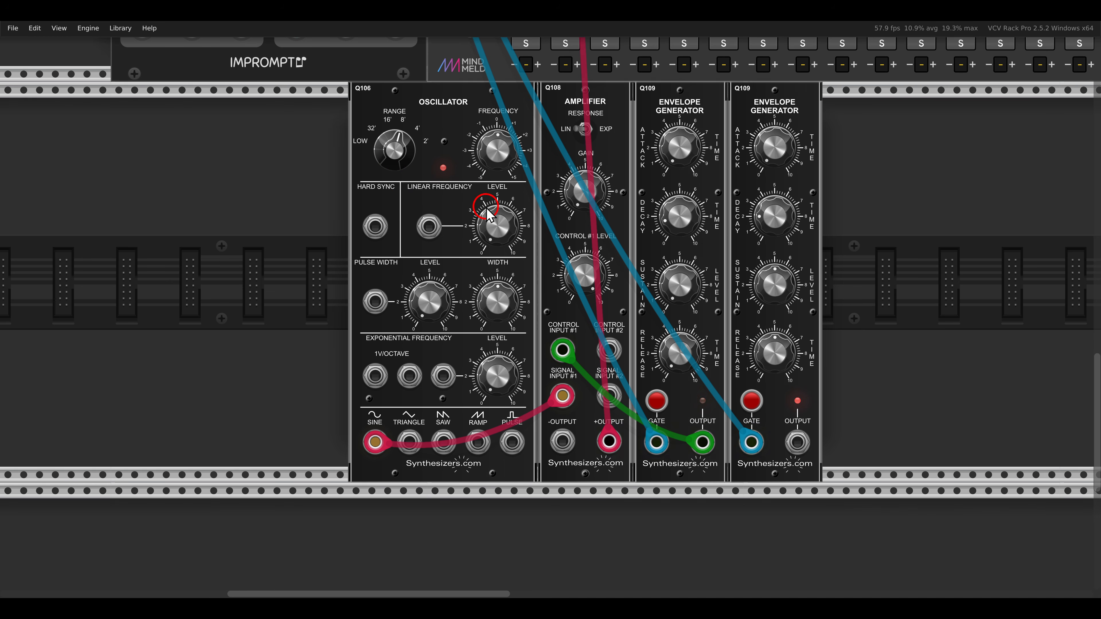
pyautogui.moveTo(475, 331)
pyautogui.mouseDown()
pyautogui.moveTo(358, 329)
pyautogui.moveTo(472, 355)
pyautogui.moveTo(536, 408)
pyautogui.mouseUp()
pyautogui.press('Escape')
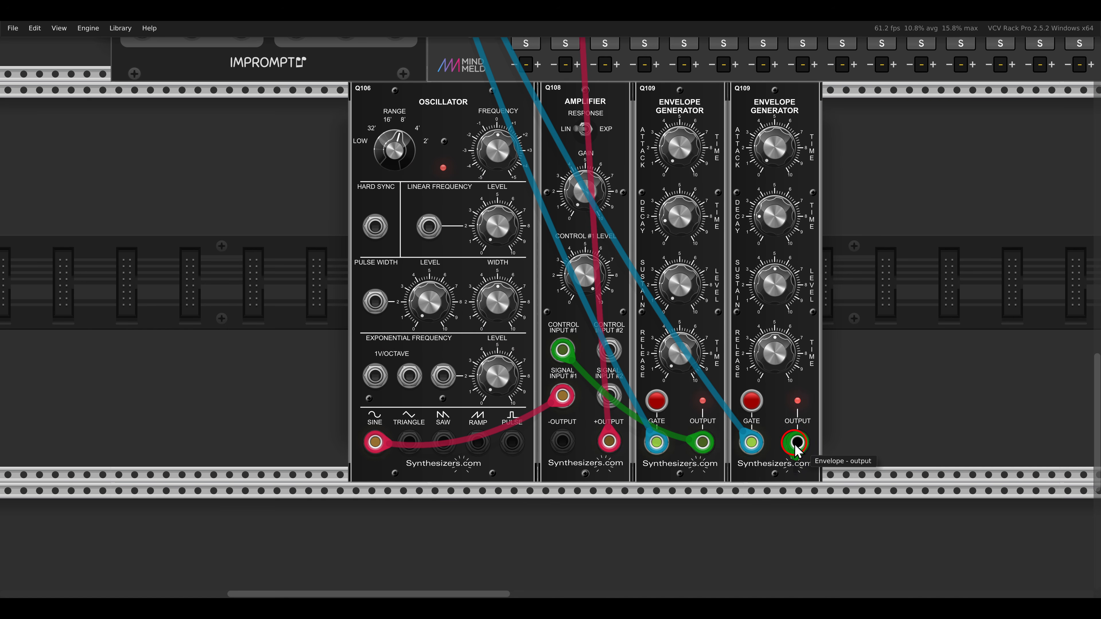
pyautogui.moveTo(797, 442); pyautogui.dragTo(452, 390)
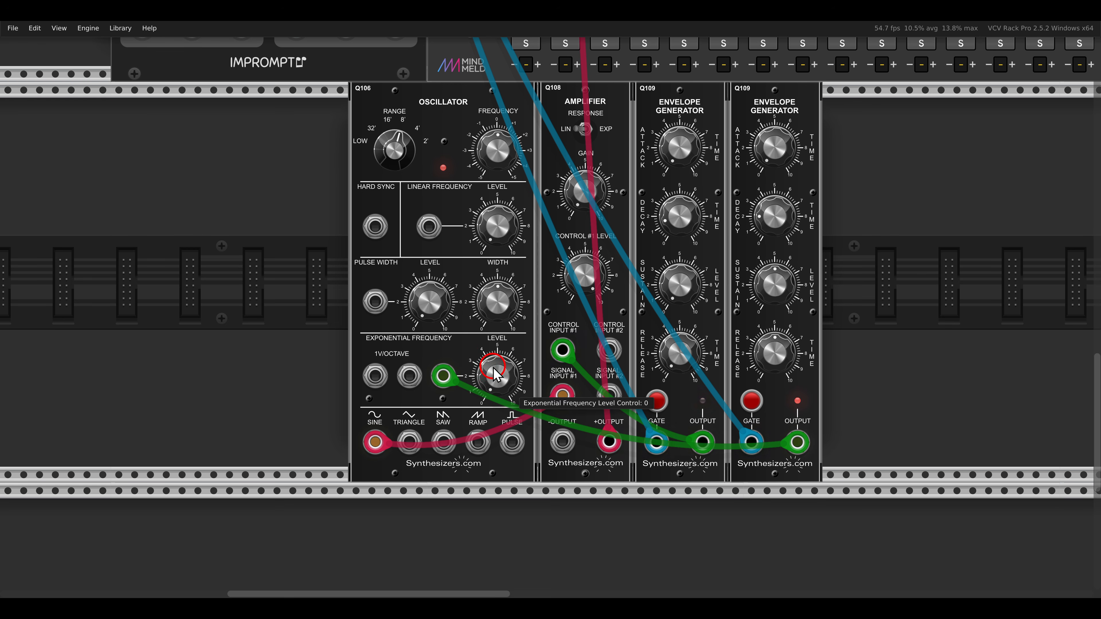
# - Lower the second envelope's release, and set the new oscillator's range to 32' with a higher exponential frequency level
pyautogui.moveTo(775, 351); pyautogui.dragTo(789, 467)
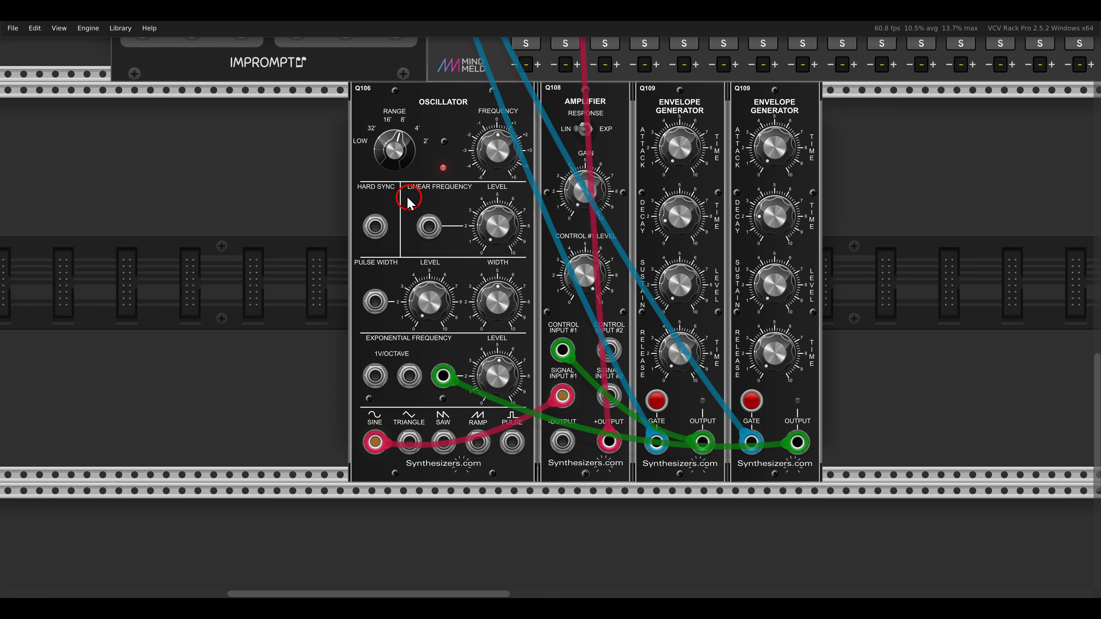
pyautogui.moveTo(399, 149); pyautogui.dragTo(395, 258)
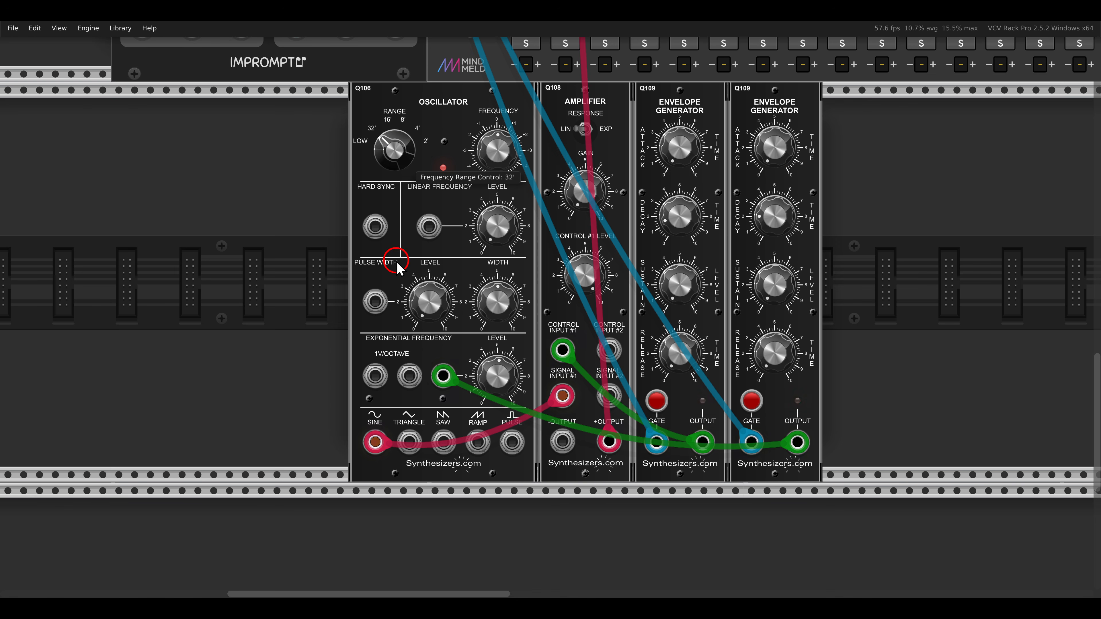
pyautogui.moveTo(494, 372); pyautogui.dragTo(481, 288)
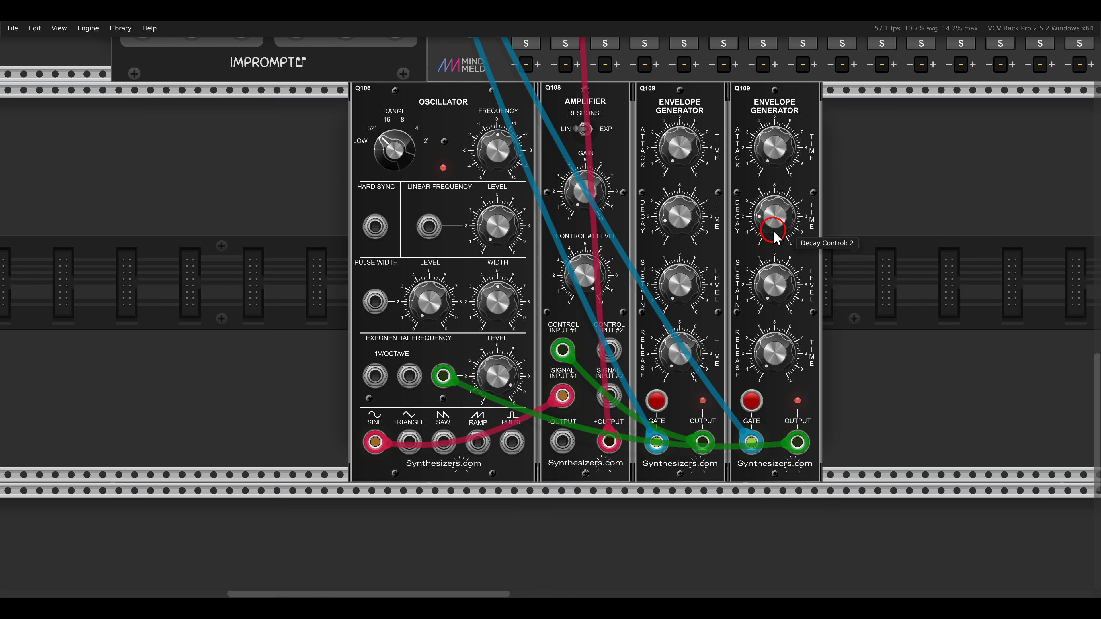
# - Shorten the second envelope's decay to 0.725 and fine-tune the new oscillator's exponential frequency level and frequency
pyautogui.moveTo(772, 221); pyautogui.dragTo(775, 238)
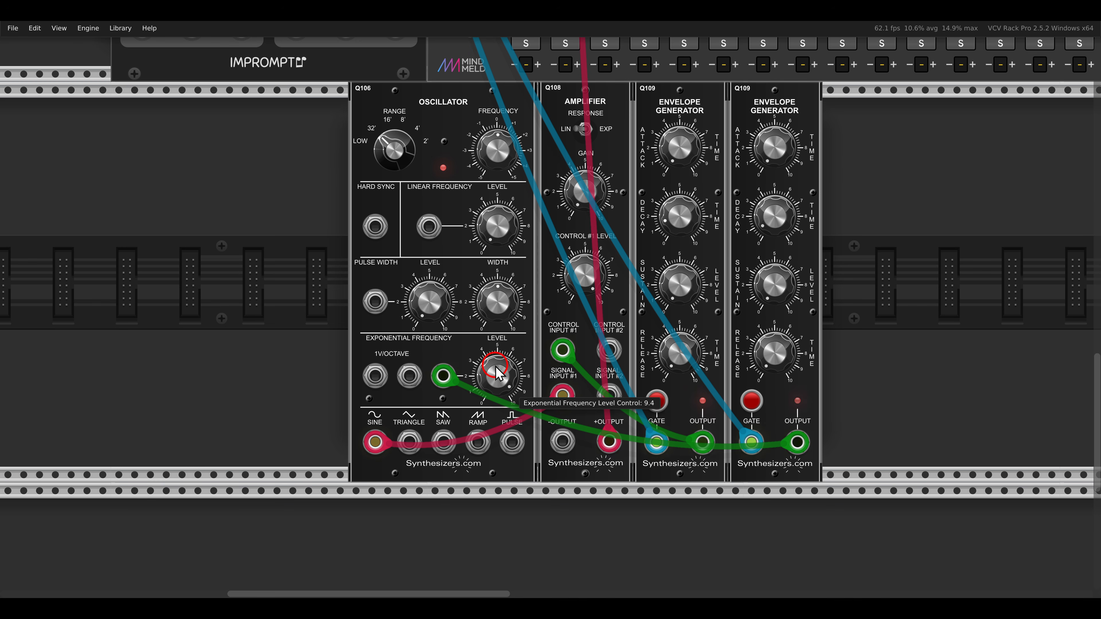
pyautogui.moveTo(498, 372); pyautogui.dragTo(497, 383)
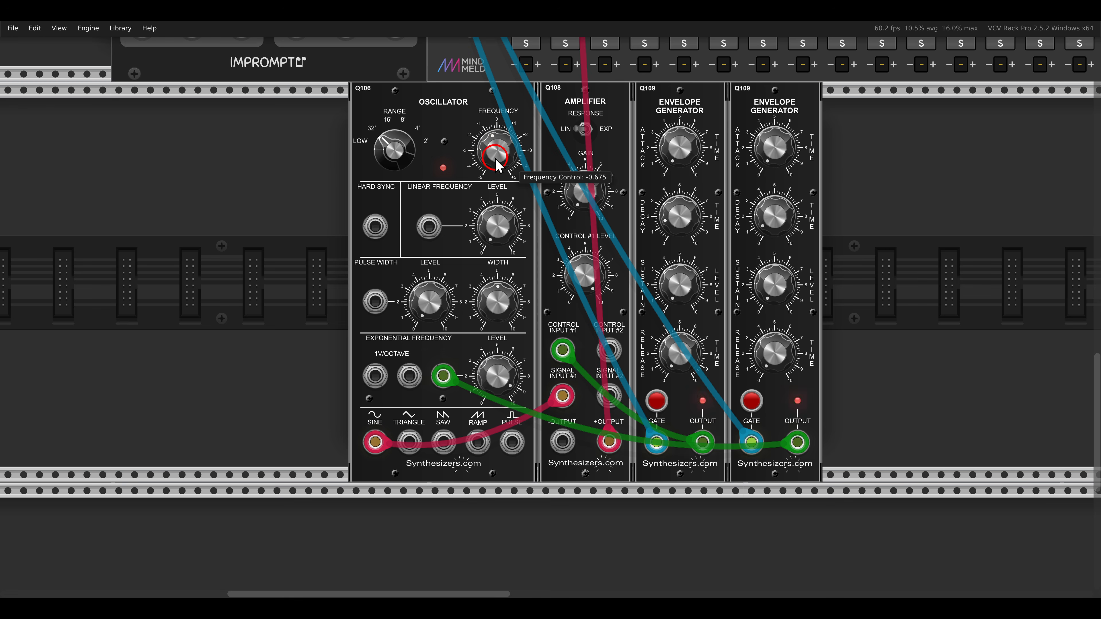
pyautogui.moveTo(497, 164); pyautogui.dragTo(507, 303)
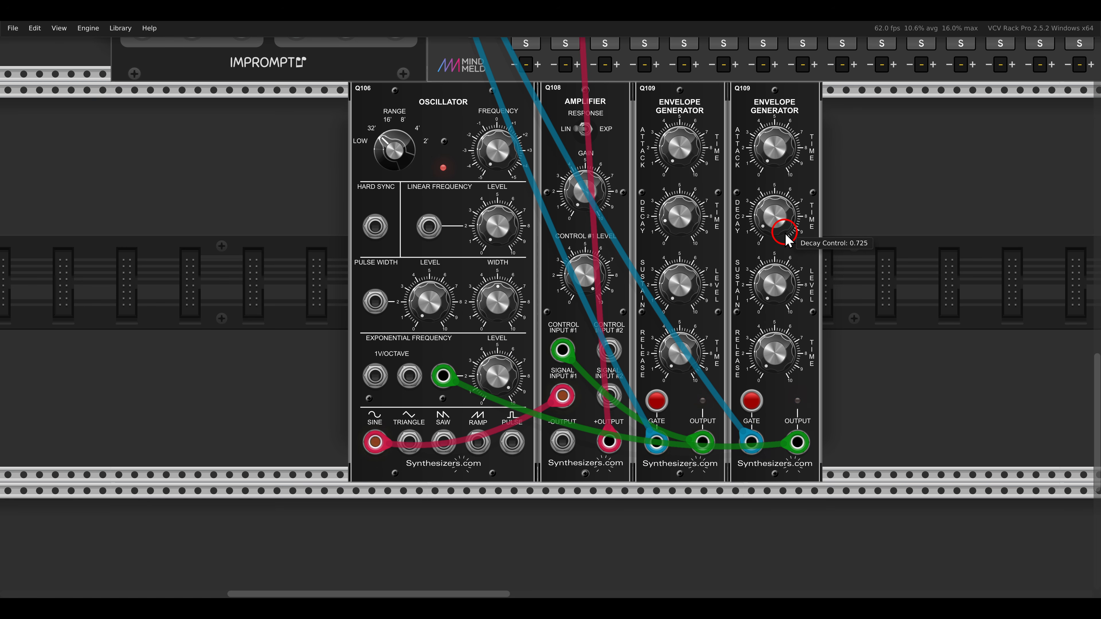
# - Patch Clocked's master clock output to the new oscillator's hard sync input
pyautogui.moveTo(339, 207); pyautogui.dragTo(399, 250)
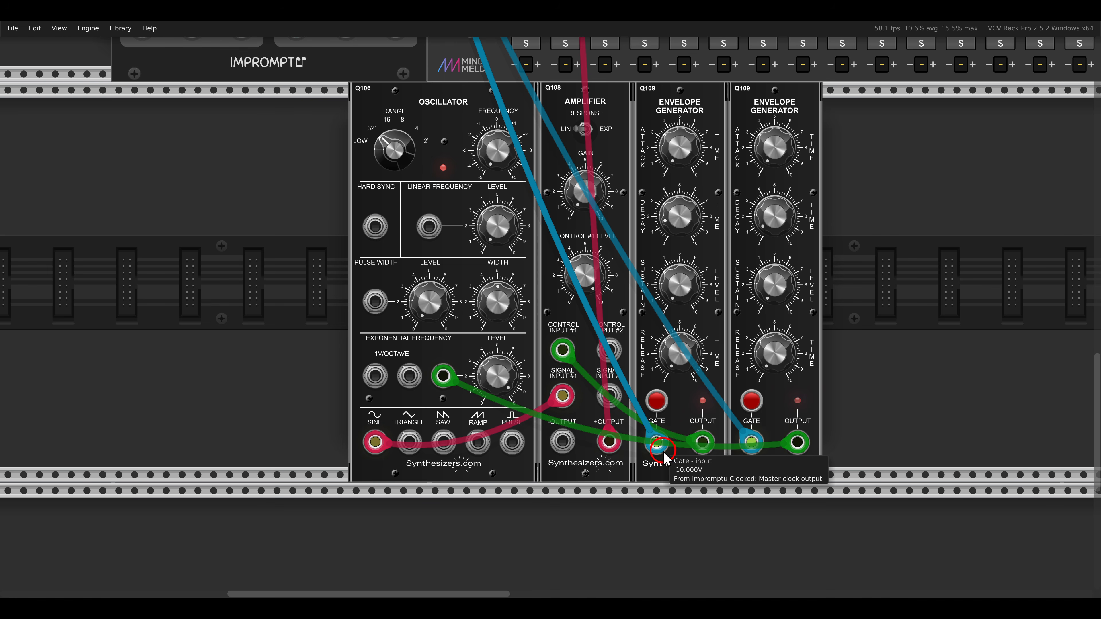
pyautogui.moveTo(664, 454); pyautogui.dragTo(375, 225)
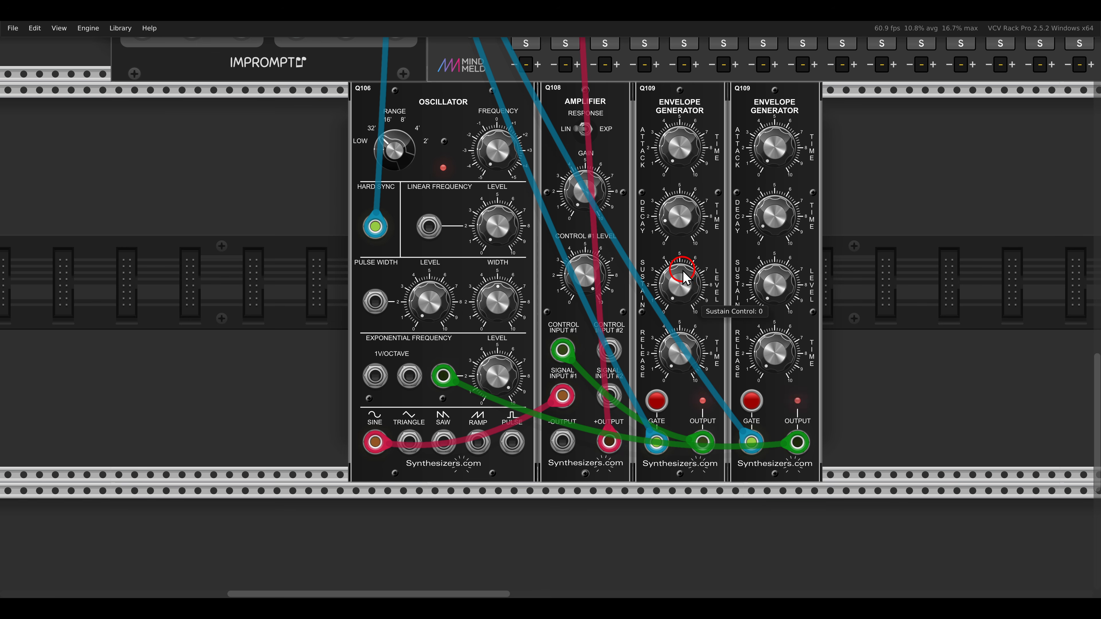
# - Unmute MixMaster channel 1 and set its level to about -5.6 dB
pyautogui.scroll(-3, 675, 257)
pyautogui.scroll(8, 675, 257)
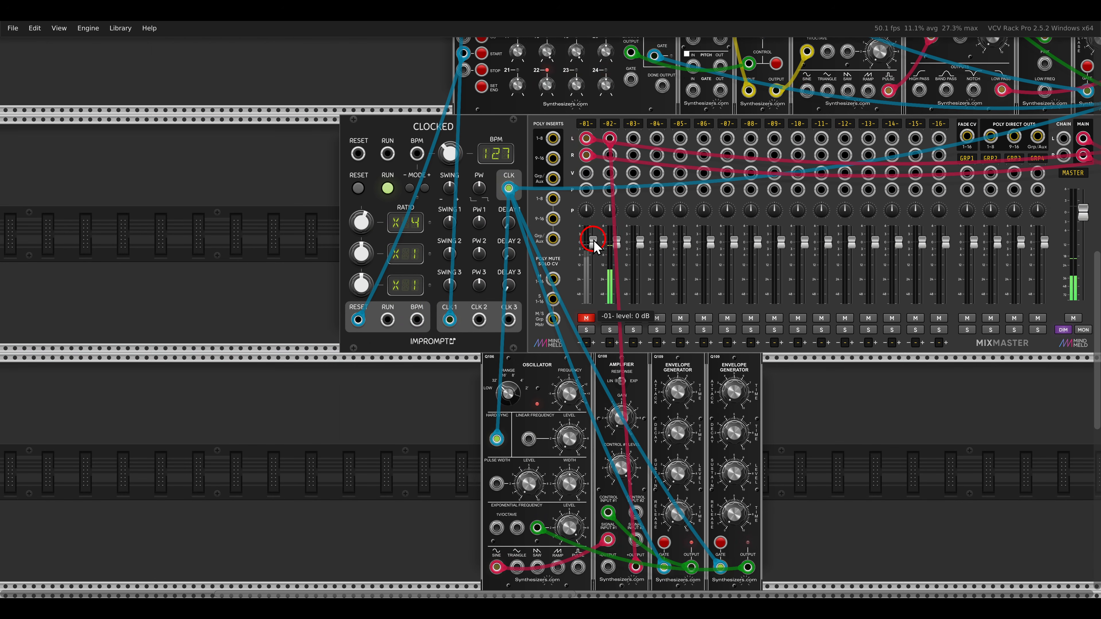
pyautogui.moveTo(593, 243); pyautogui.dragTo(592, 299)
pyautogui.click(586, 318)
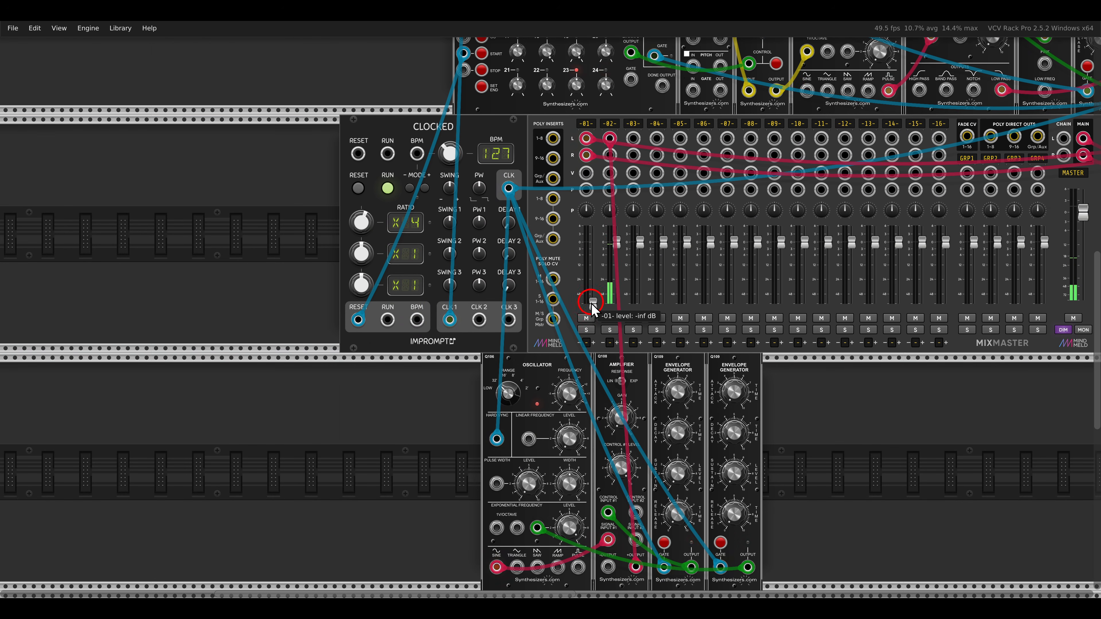
pyautogui.moveTo(594, 301); pyautogui.dragTo(594, 231)
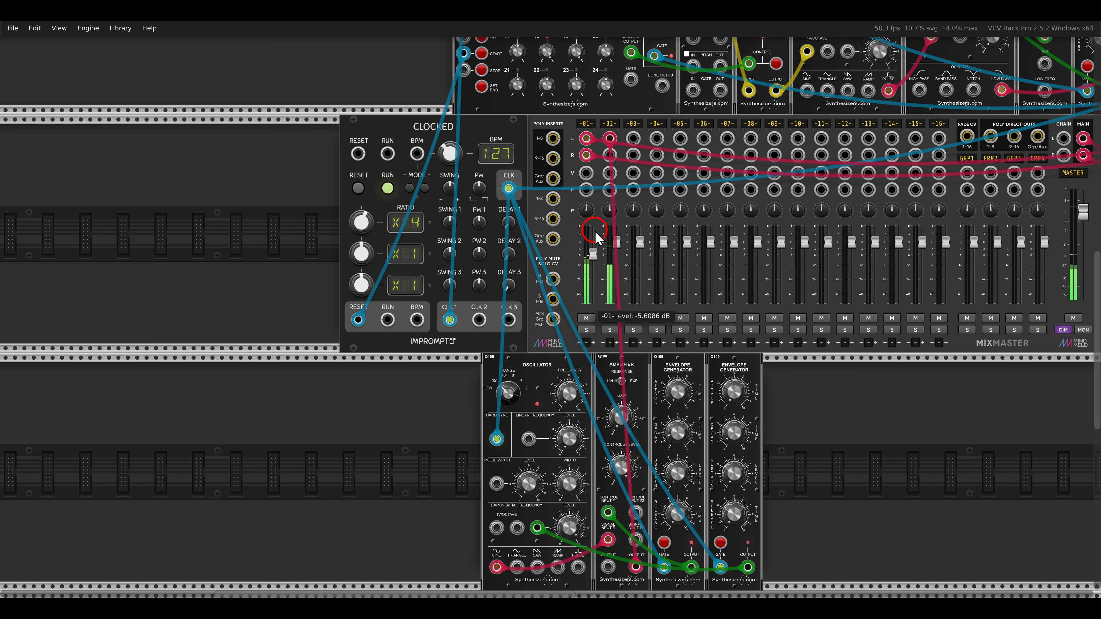
pyautogui.scroll(-2, 860, 160)
pyautogui.moveTo(860, 160); pyautogui.dragTo(739, 218)
pyautogui.scroll(3, 738, 218)
pyautogui.hscroll(5, 724, 182)
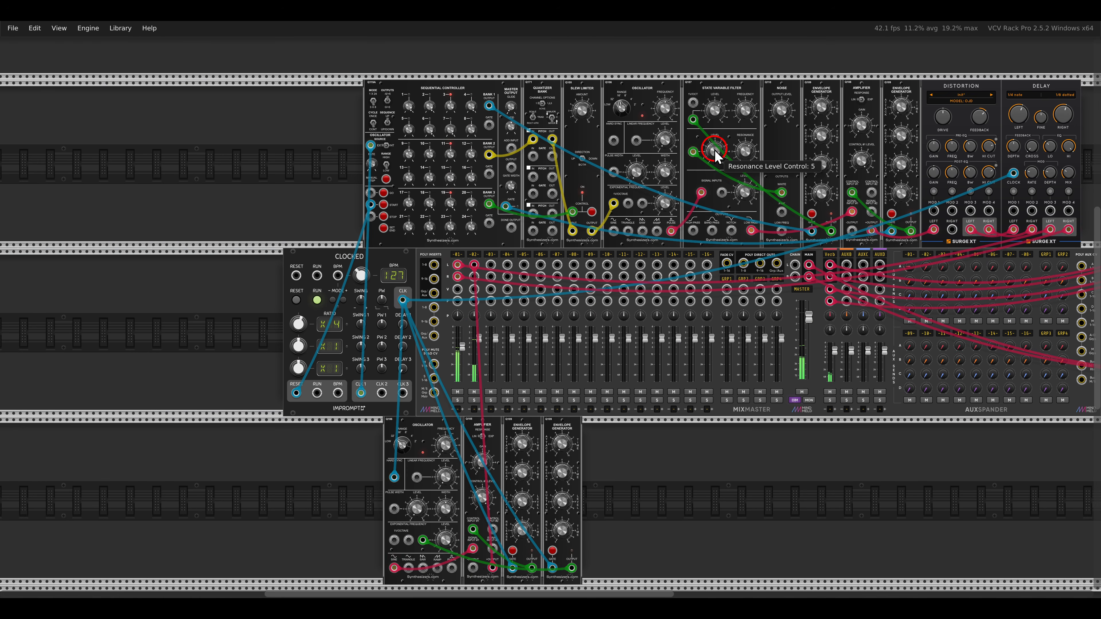
# - Select the whole top row of modules, from the sequential controller to the delay, and shift it to align with Clocked's outer edge
pyautogui.moveTo(742, 112)
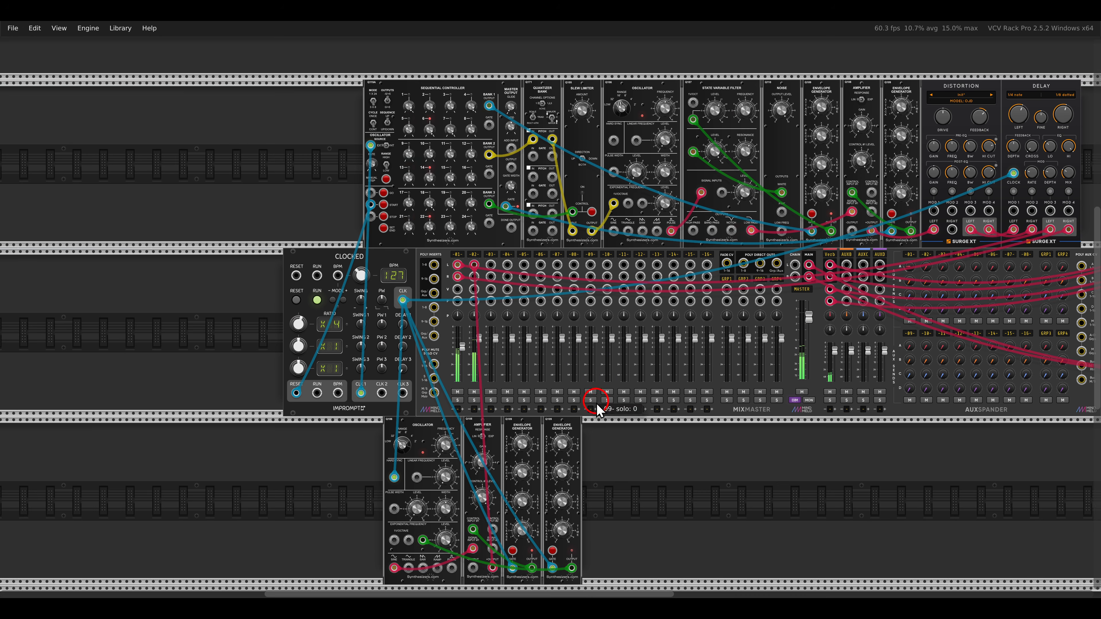
pyautogui.moveTo(598, 408); pyautogui.dragTo(706, 314)
pyautogui.moveTo(728, 377); pyautogui.dragTo(434, 334)
pyautogui.click(674, 366)
pyautogui.moveTo(674, 363); pyautogui.dragTo(466, 465)
pyautogui.moveTo(192, 196); pyautogui.dragTo(931, 187)
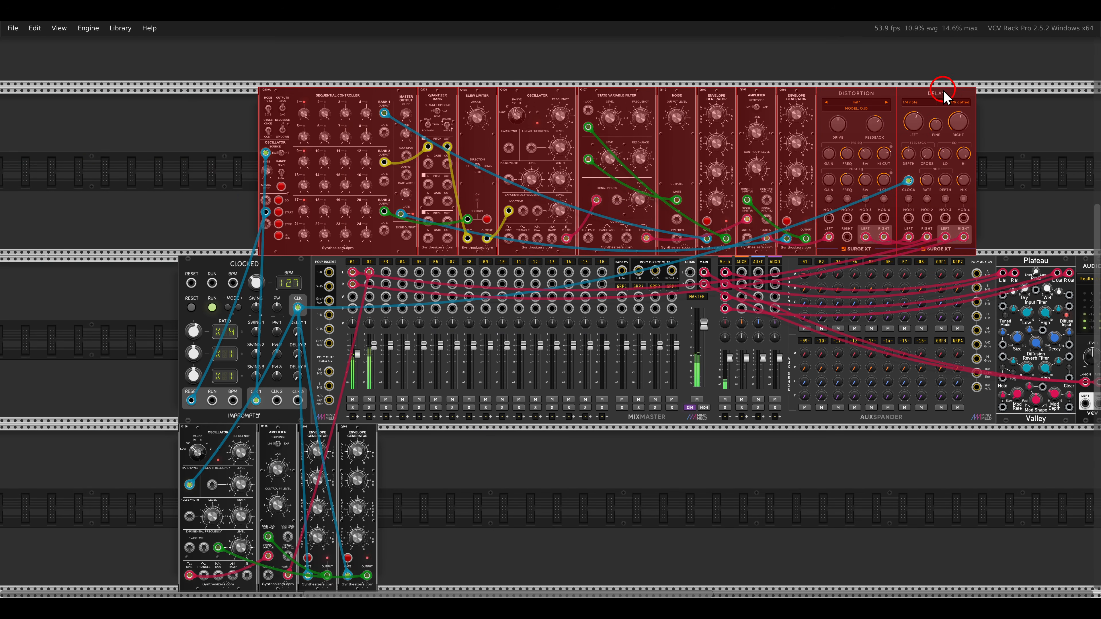
pyautogui.moveTo(943, 90); pyautogui.dragTo(863, 101)
pyautogui.click(951, 143)
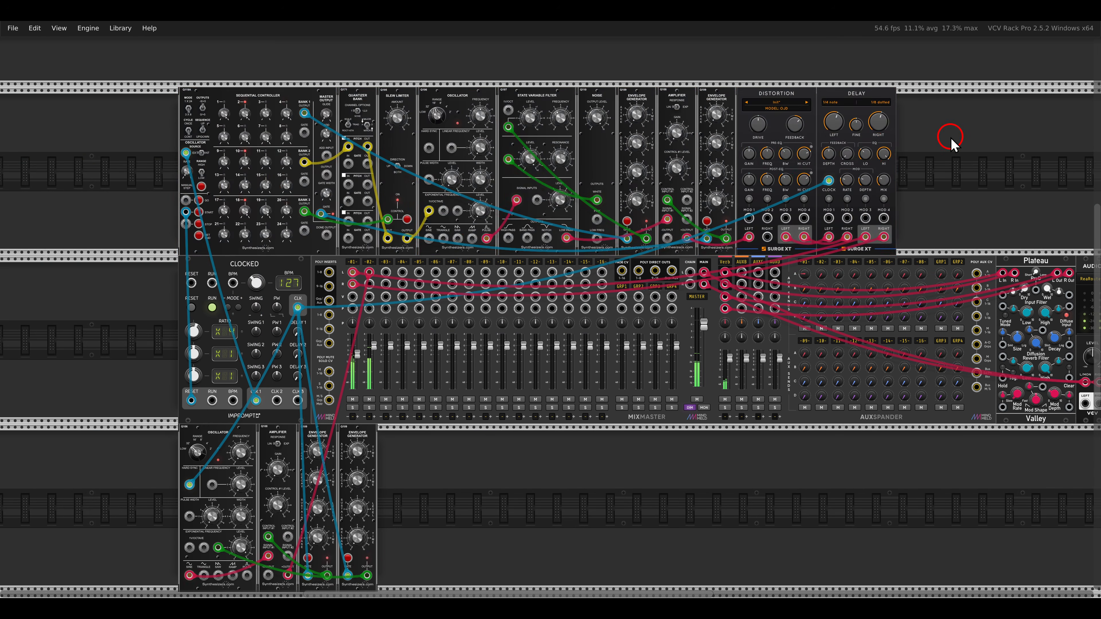
# - Add a Q106 oscillator beside the kick drum modules, duplicate it, and add a Q107 state variable filter after the pair
pyautogui.scroll(-5, 591, 362)
pyautogui.scroll(4, 499, 381)
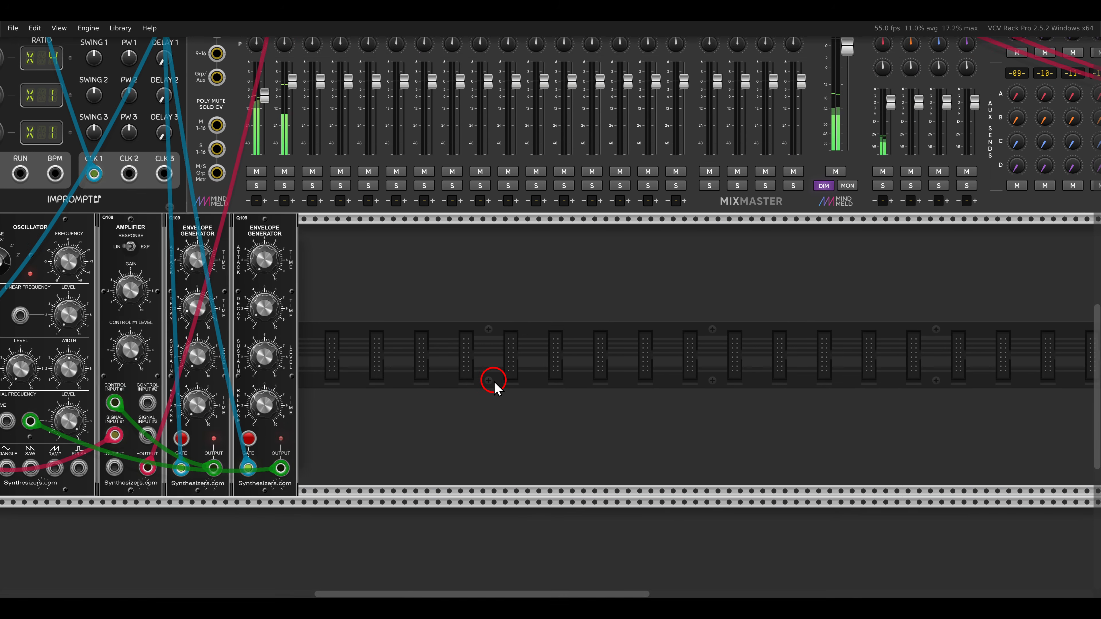
pyautogui.rightClick(555, 350)
pyautogui.click(319, 143)
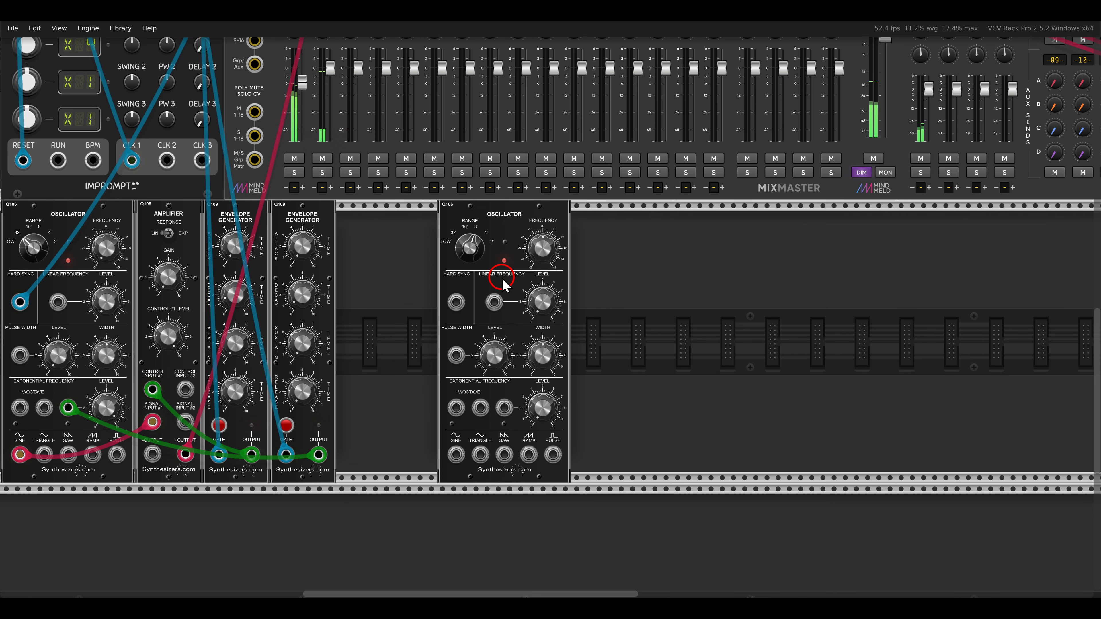
pyautogui.hotkey('ctrl', 'd')
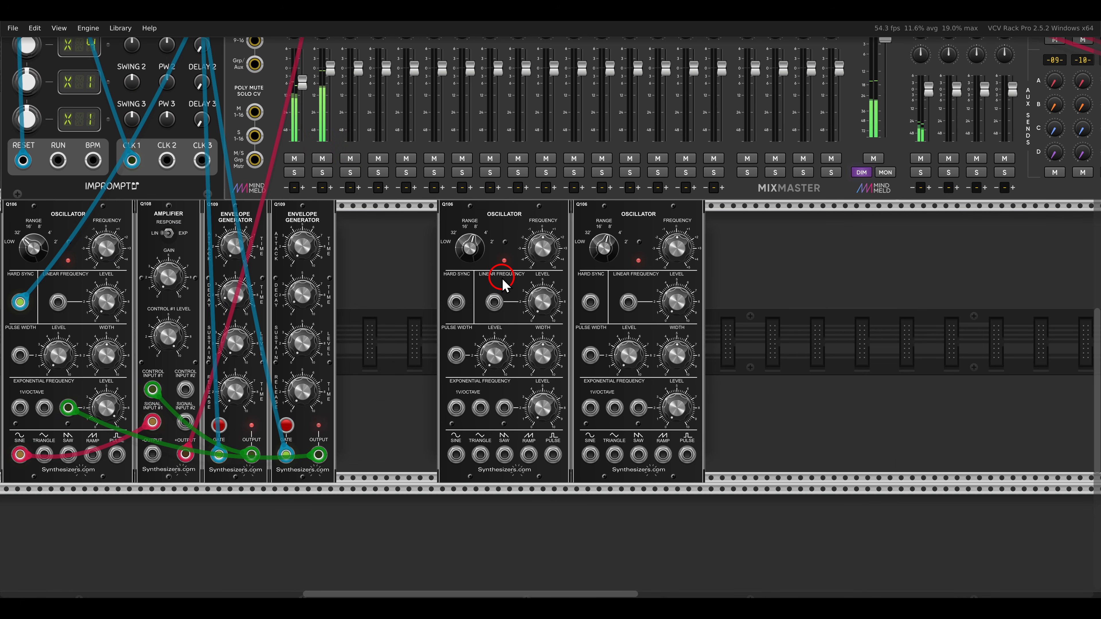
pyautogui.rightClick(741, 326)
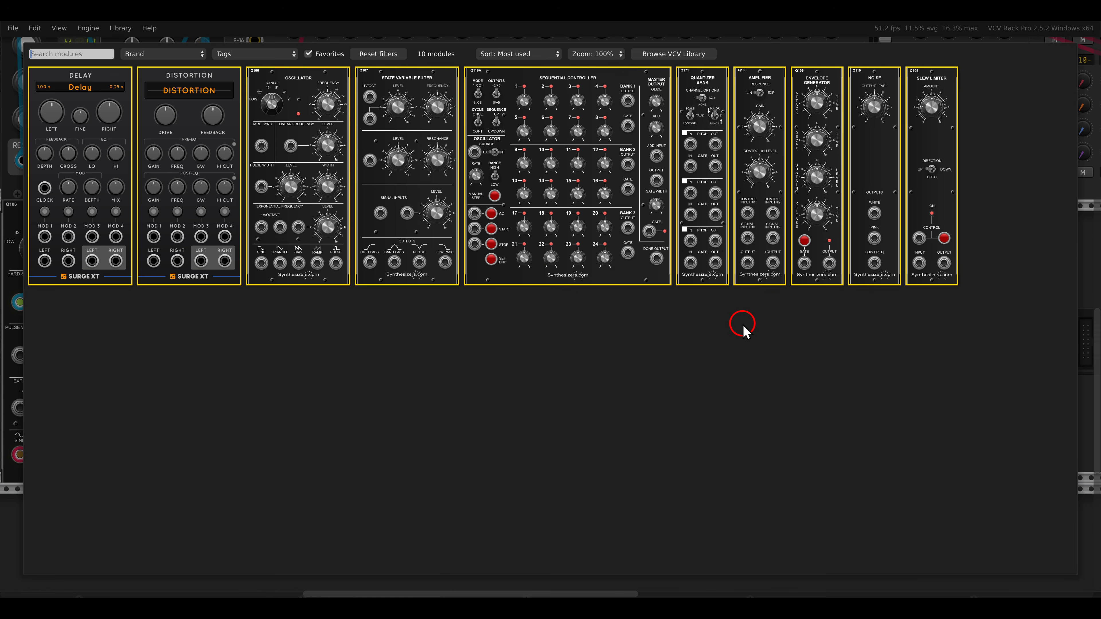
pyautogui.click(418, 197)
pyautogui.scroll(5, 624, 304)
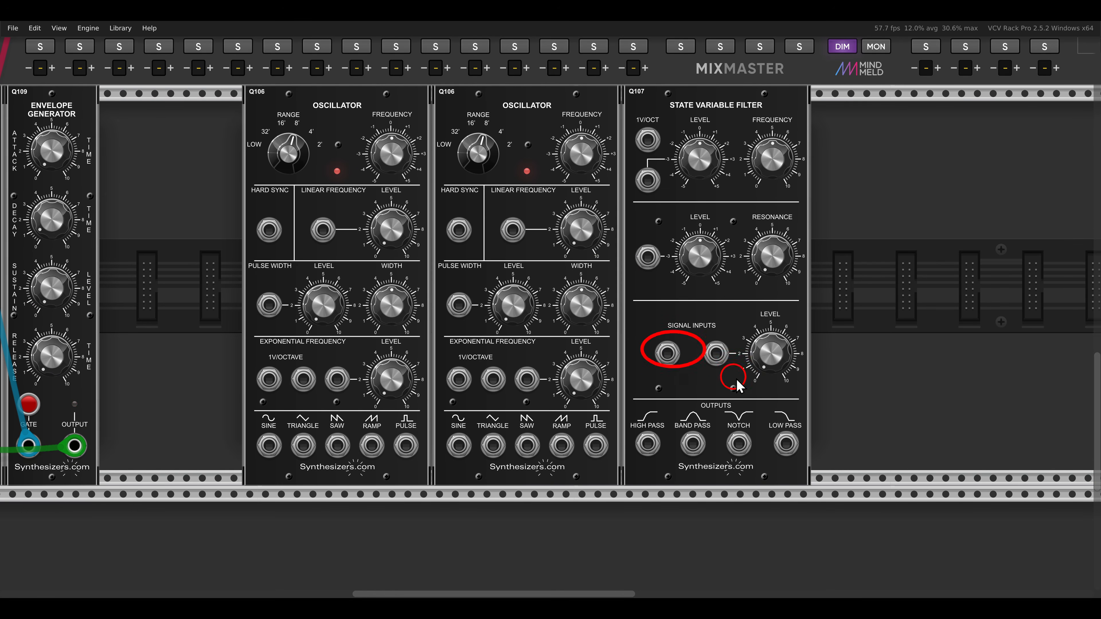
# - Patch both new oscillators' pulse outputs into the filter's two signal inputs and raise the filter's input level
pyautogui.moveTo(405, 445); pyautogui.dragTo(595, 445)
pyautogui.moveTo(770, 369); pyautogui.dragTo(751, 247)
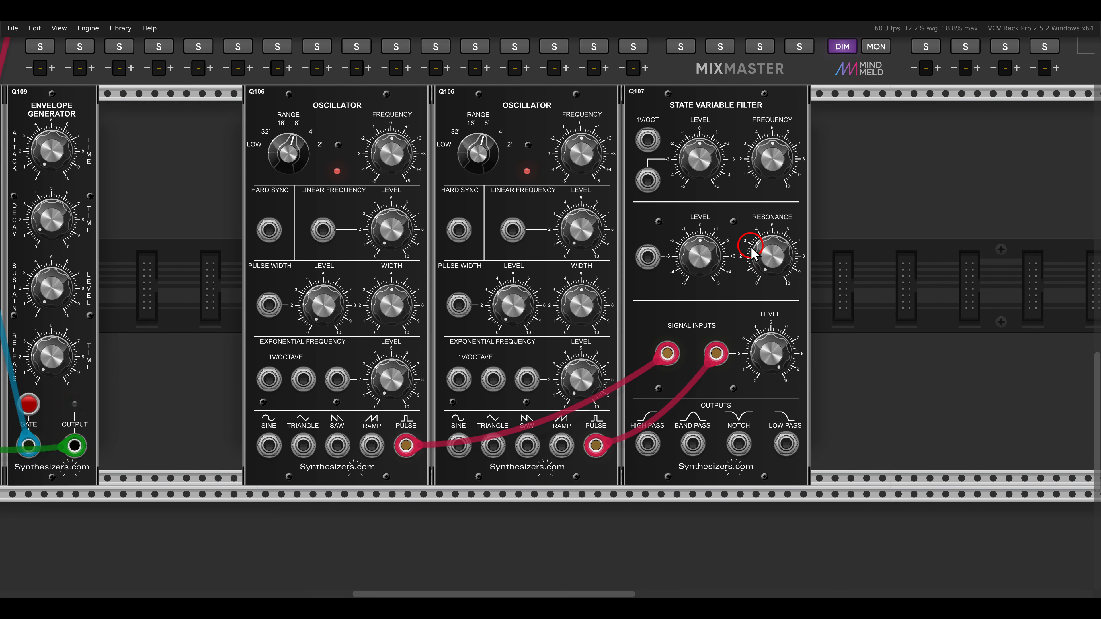
# - Add a Q108 amplifier and a Q109 envelope generator after the new state variable filter
pyautogui.scroll(-5, 740, 262)
pyautogui.rightClick(730, 263)
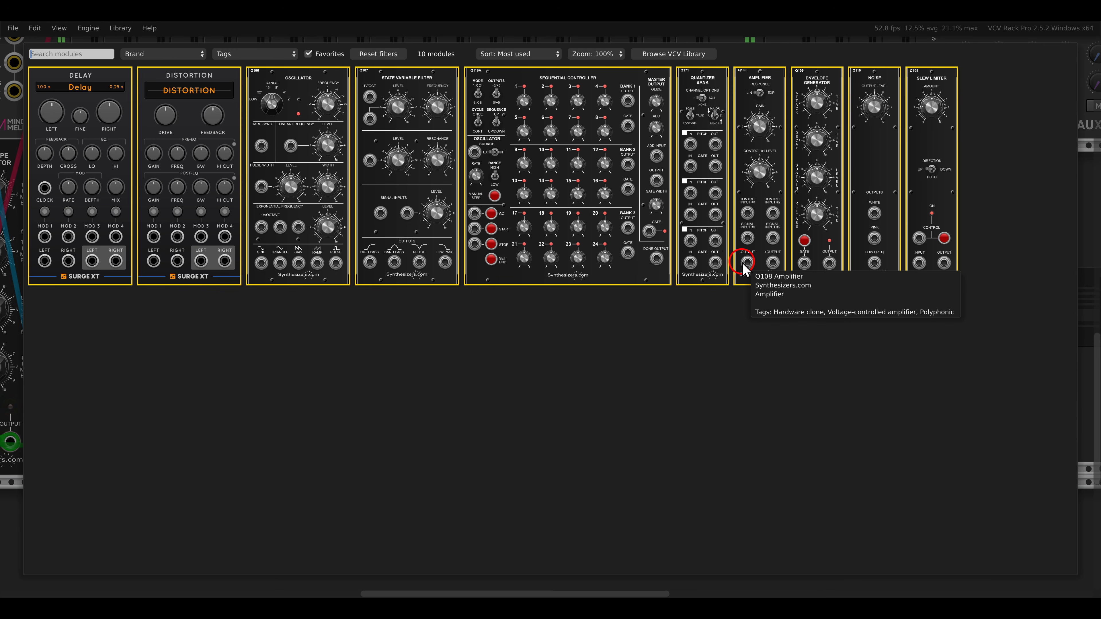
pyautogui.click(758, 97)
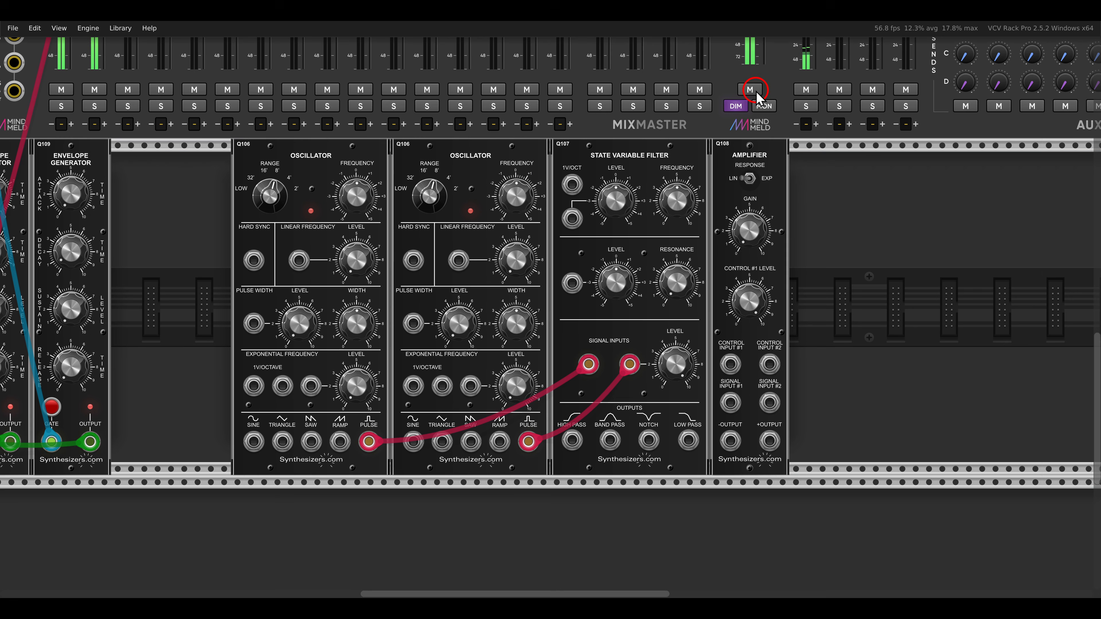
pyautogui.rightClick(795, 268)
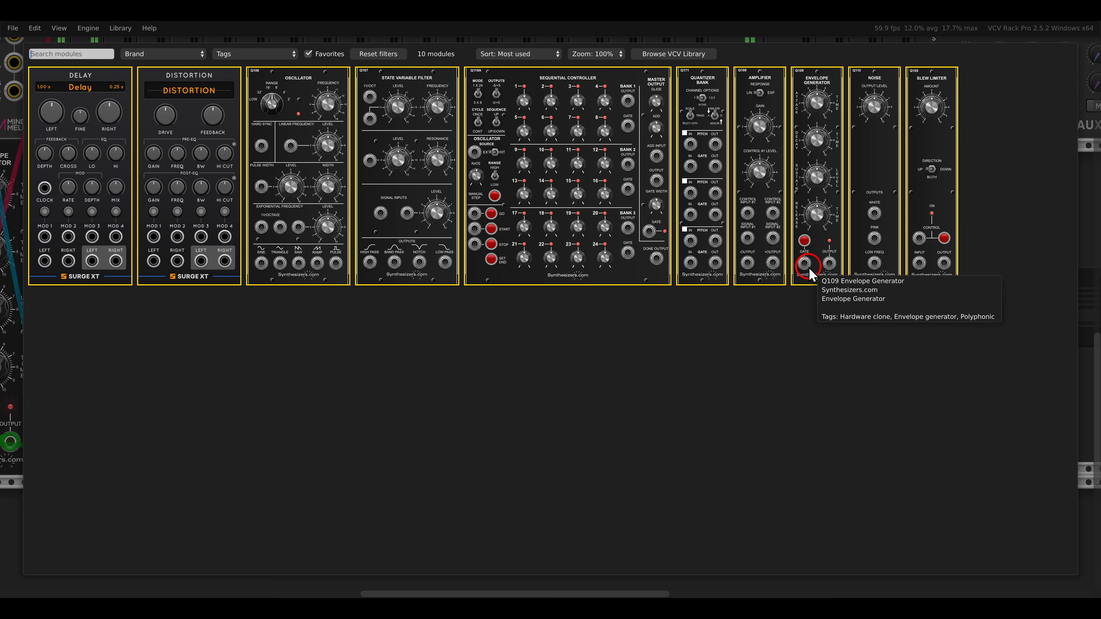
pyautogui.click(811, 173)
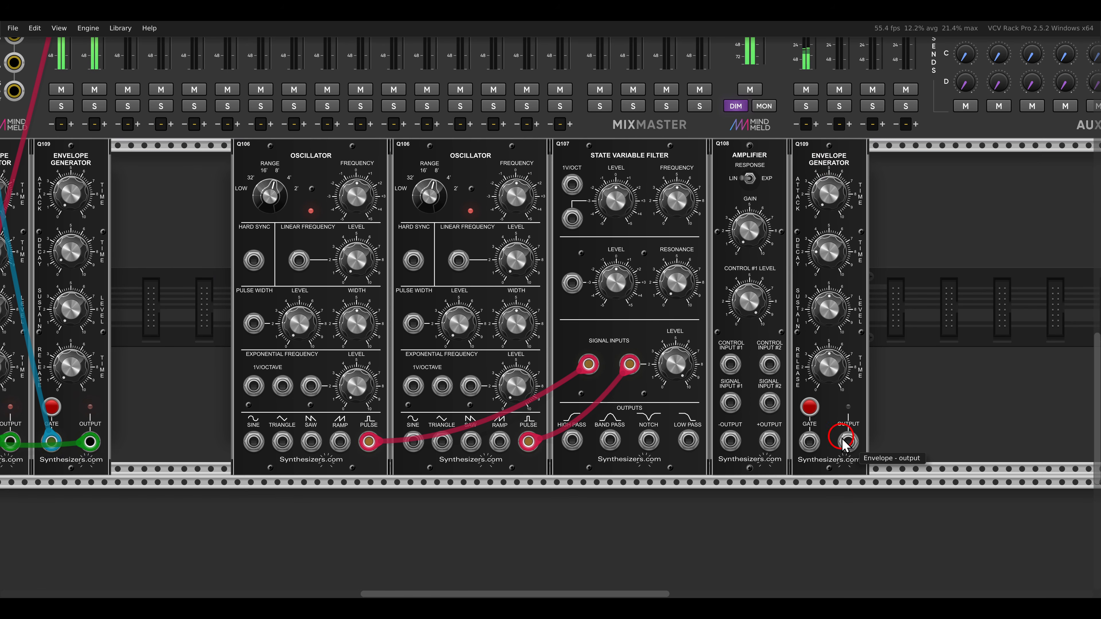
# - Patch the new envelope output to amplifier control input 1 and the filter's band pass output to signal input 1, and lower the envelope's sustain
pyautogui.moveTo(848, 441); pyautogui.dragTo(739, 369)
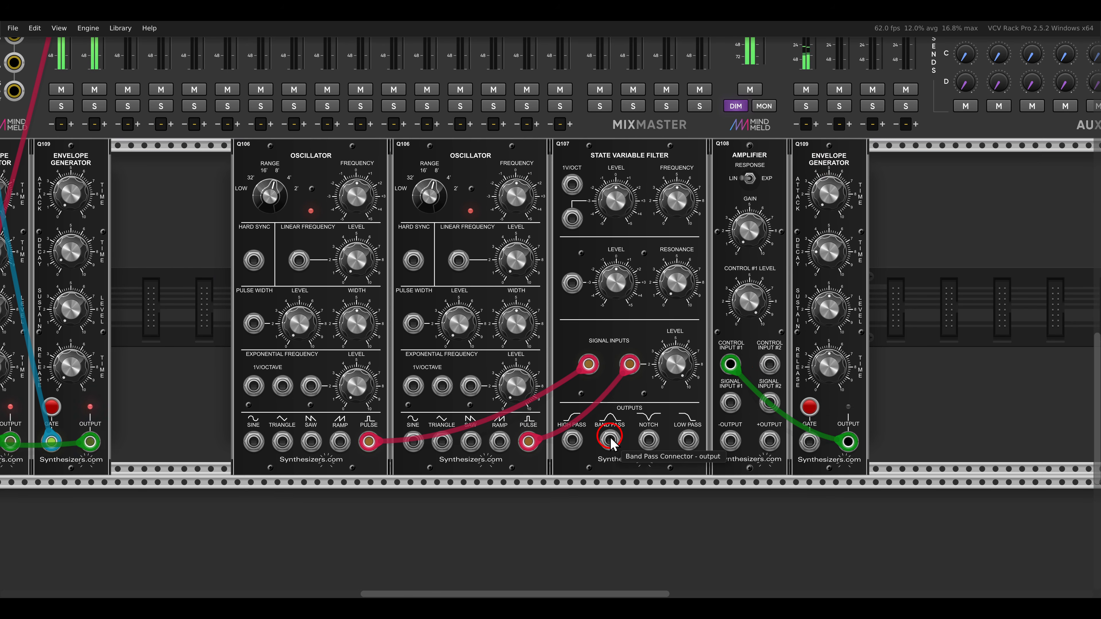
pyautogui.moveTo(611, 442); pyautogui.dragTo(730, 403)
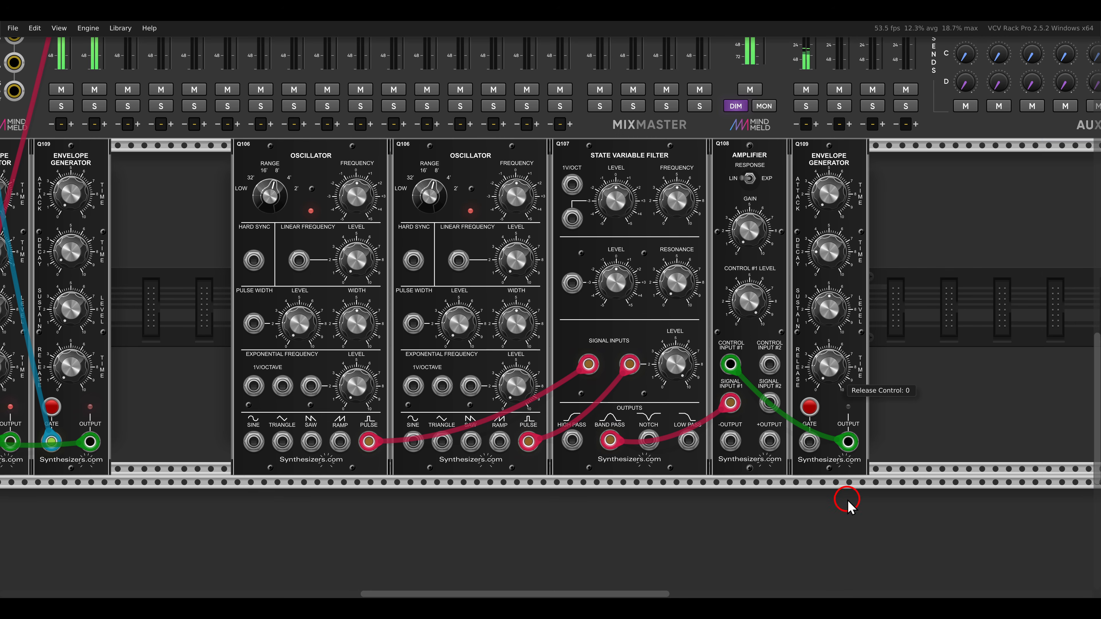
pyautogui.moveTo(828, 320); pyautogui.dragTo(841, 484)
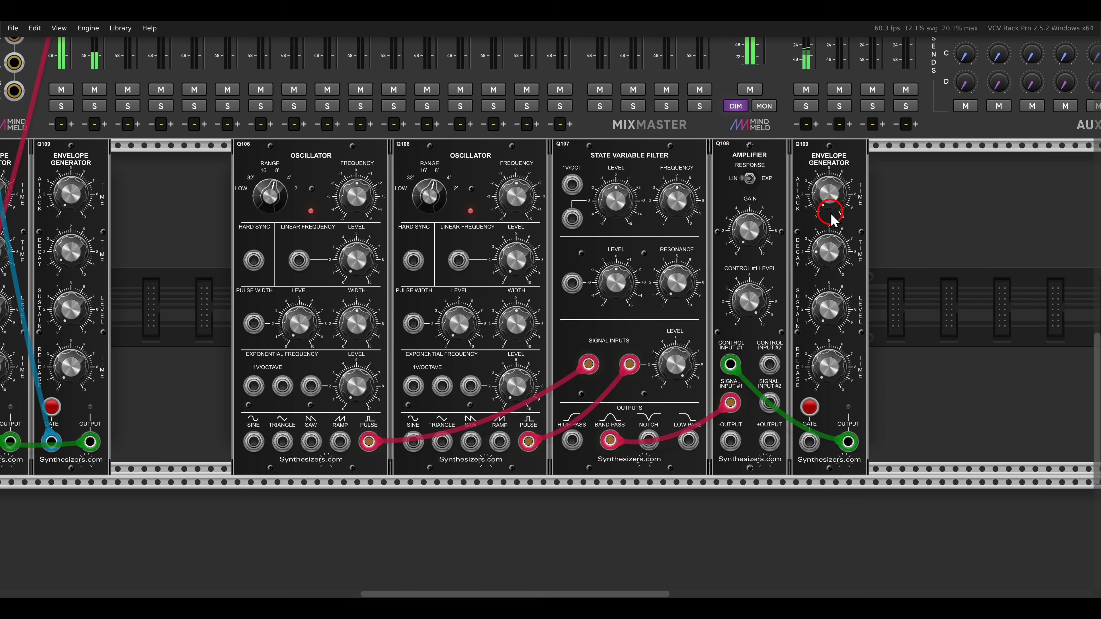
# - Patch the new amplifier's positive output to MixMaster channel 3's left input
pyautogui.moveTo(769, 440); pyautogui.dragTo(293, 162)
pyautogui.scroll(8, 772, 443)
pyautogui.hscroll(-4, 736, 425)
pyautogui.scroll(-5, 292, 160)
pyautogui.scroll(-2, 293, 165)
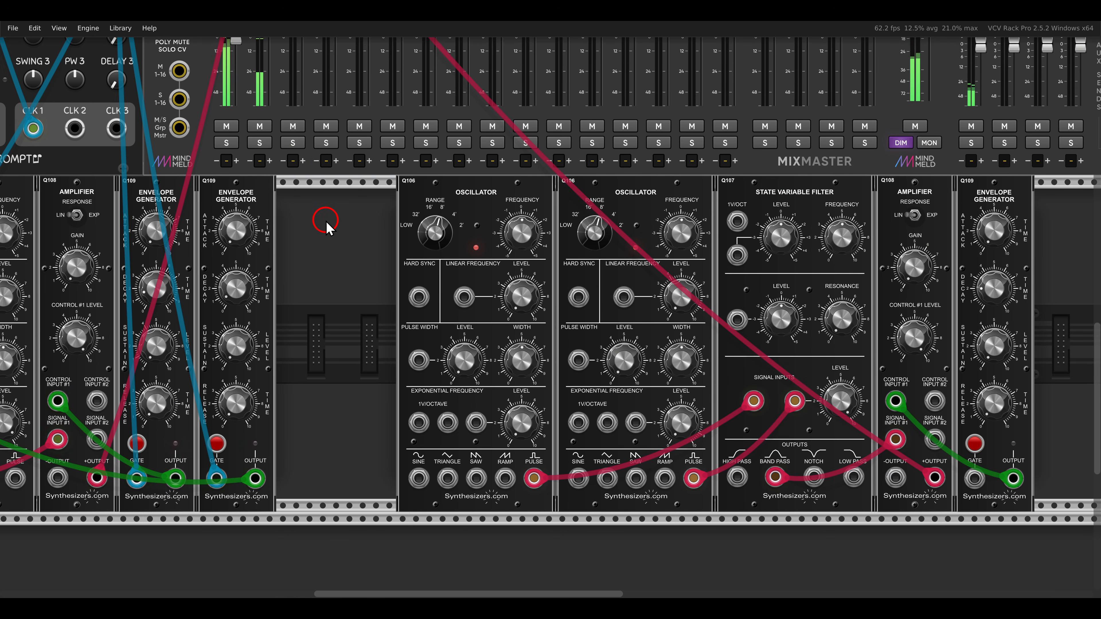
# - Set Clocked's Delay 2 to 1/8 and stop and restart the clock
pyautogui.scroll(-3, 326, 221)
pyautogui.scroll(-2, 326, 219)
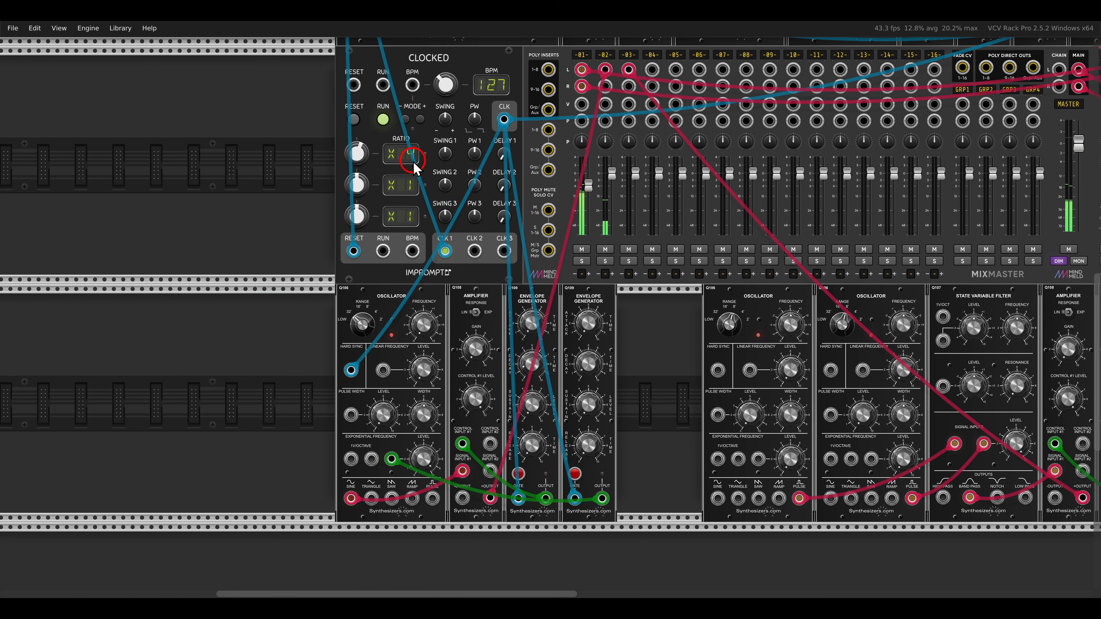
pyautogui.scroll(6, 431, 195)
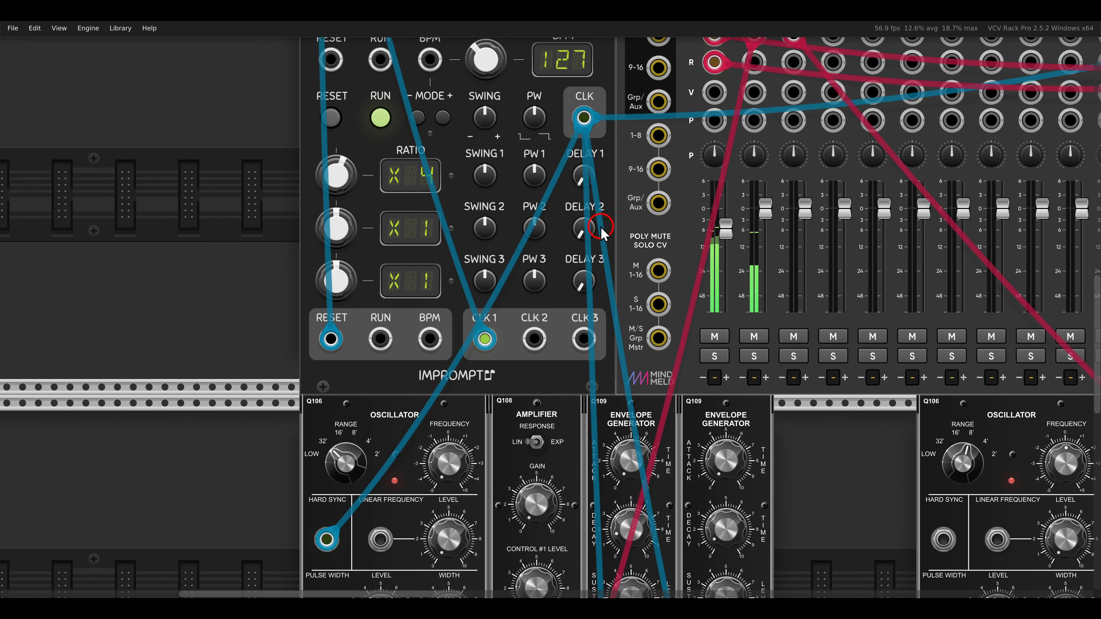
pyautogui.moveTo(583, 227); pyautogui.dragTo(574, 156)
pyautogui.moveTo(583, 228); pyautogui.dragTo(580, 137)
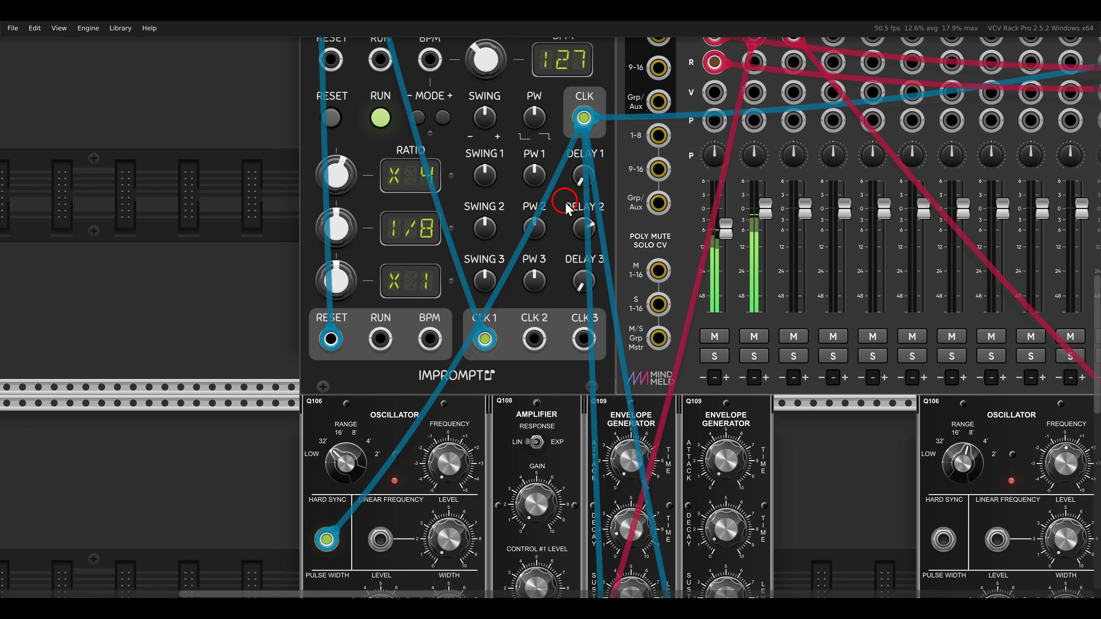
pyautogui.click(381, 117)
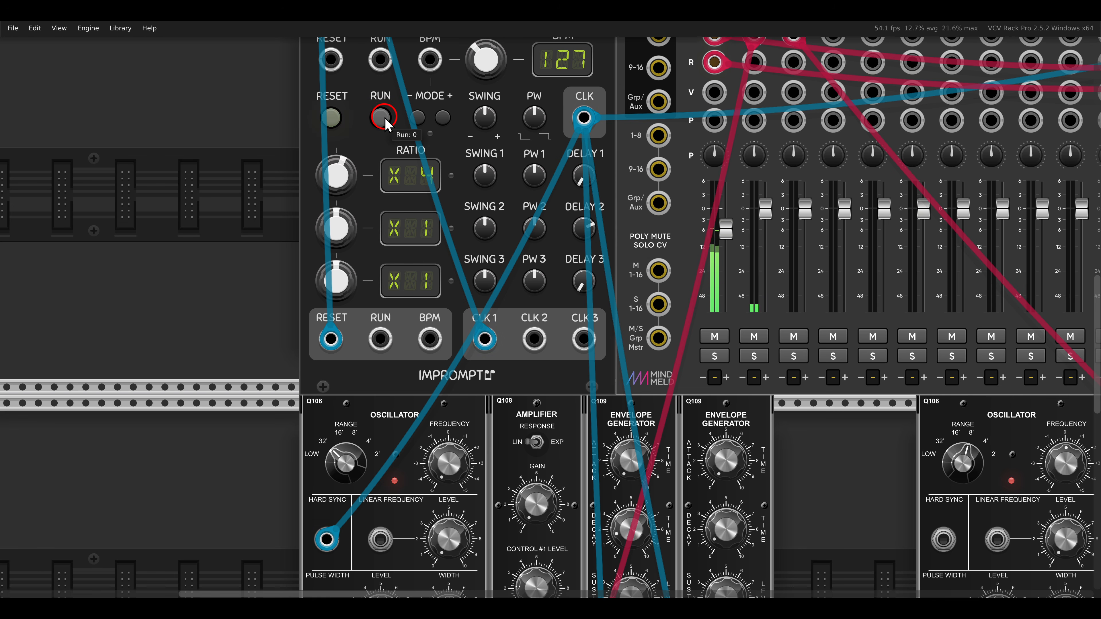
pyautogui.click(383, 121)
# - Patch Clocked's CLK 2 output to the new envelope generator's gate input
pyautogui.scroll(-2, 466, 231)
pyautogui.moveTo(683, 340); pyautogui.dragTo(493, 245)
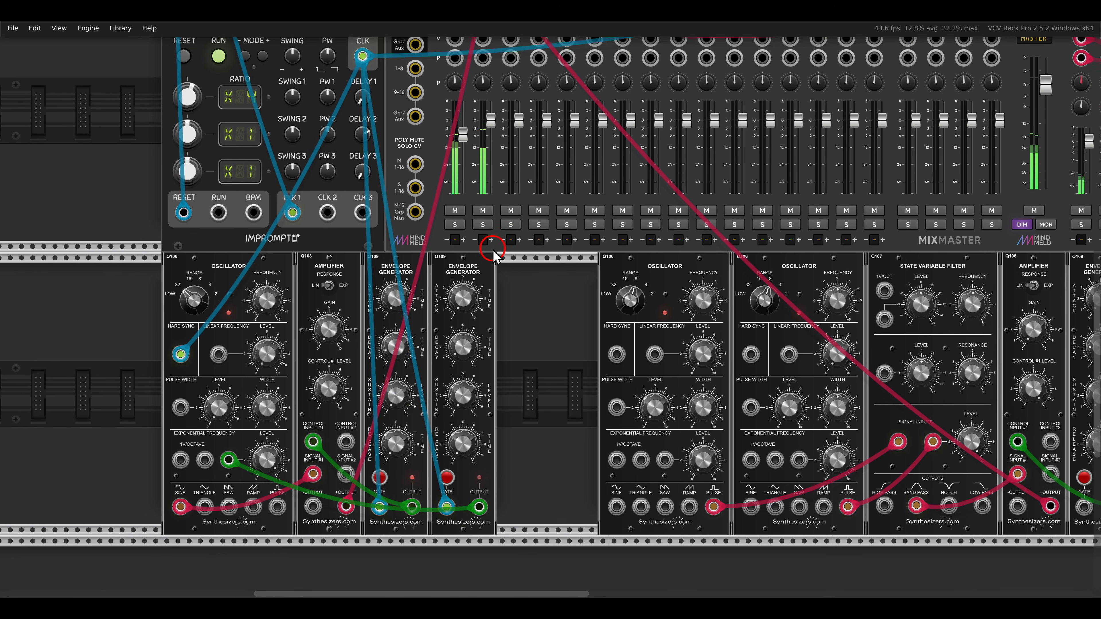
pyautogui.moveTo(550, 300); pyautogui.dragTo(412, 268)
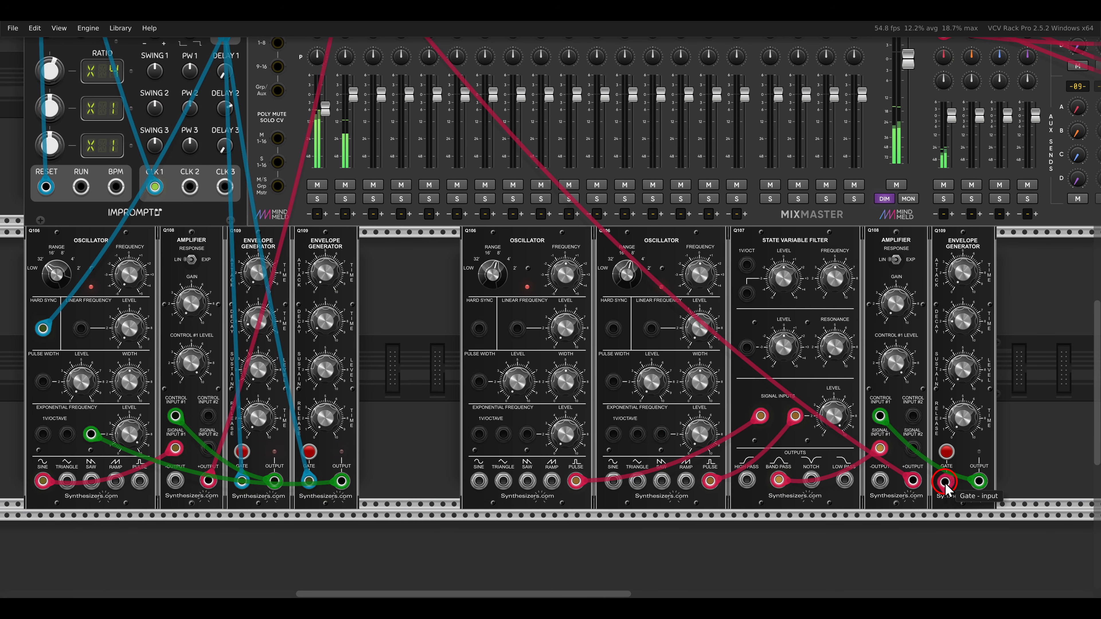
pyautogui.moveTo(946, 482); pyautogui.dragTo(189, 186)
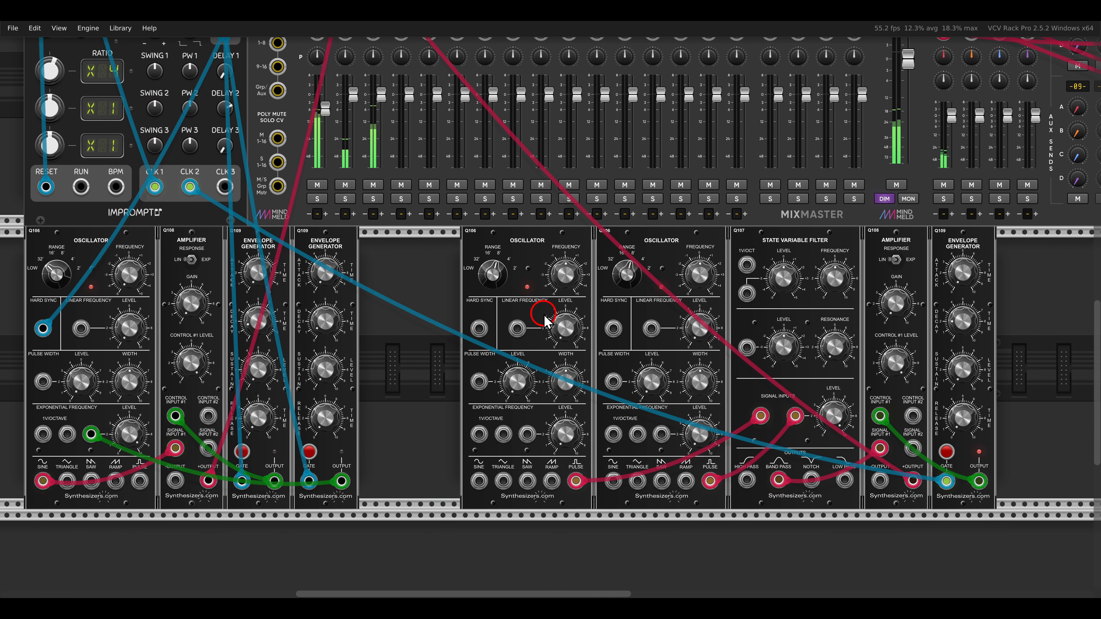
# - Cross-modulate the new oscillators by patching the first's triangle and the second's sine output to each other's adjustable exponential frequency inputs
pyautogui.moveTo(757, 366); pyautogui.dragTo(632, 318)
pyautogui.scroll(2, 600, 333)
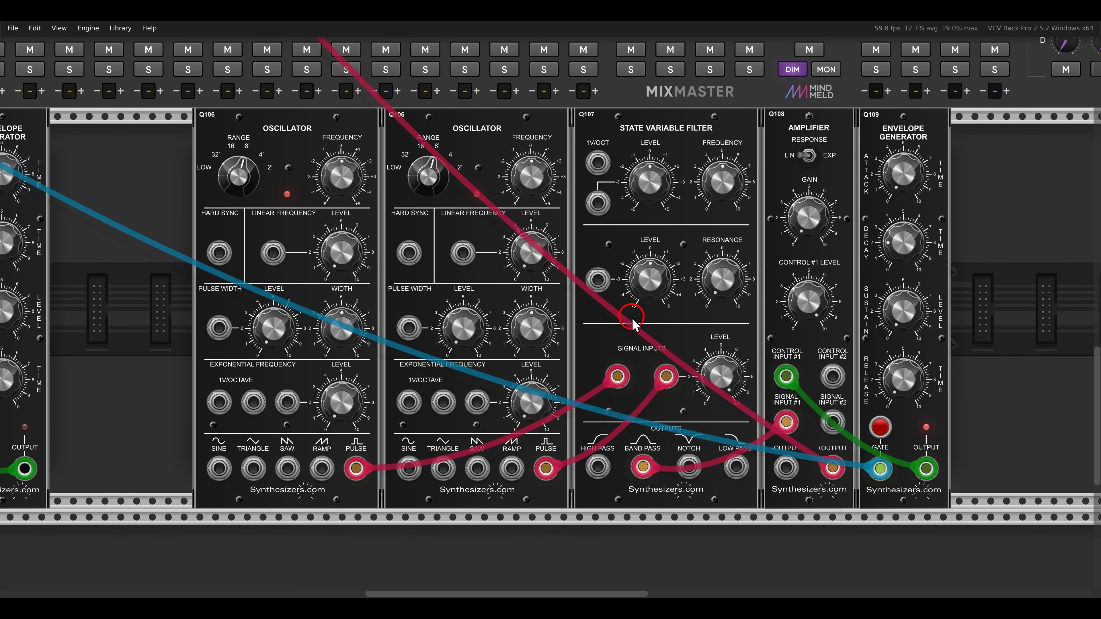
pyautogui.moveTo(632, 321); pyautogui.dragTo(666, 320)
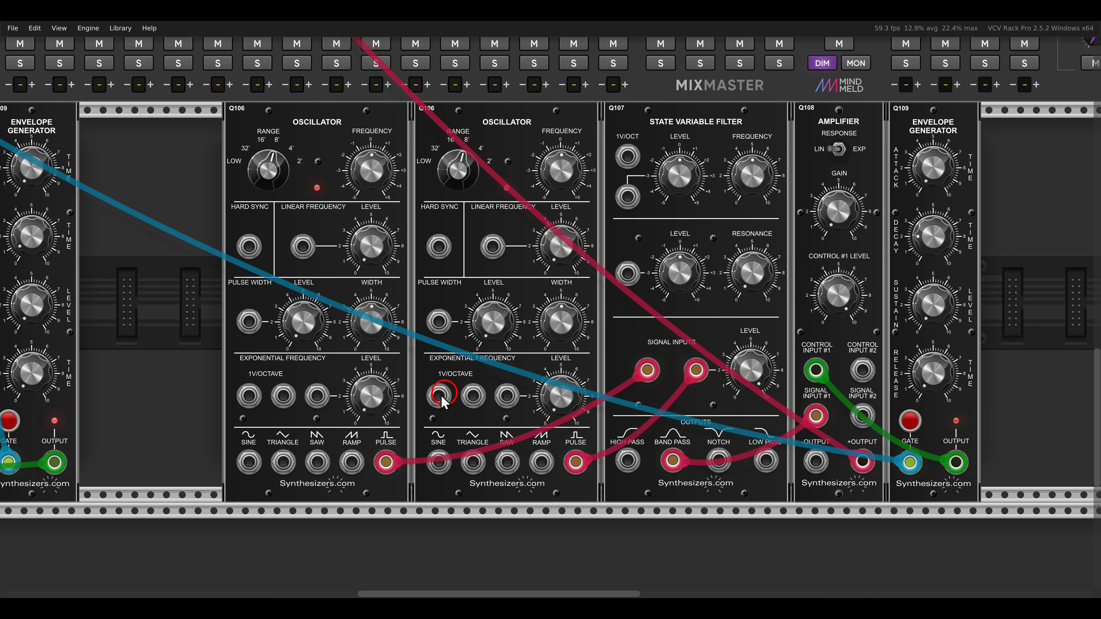
pyautogui.moveTo(283, 462); pyautogui.dragTo(507, 396)
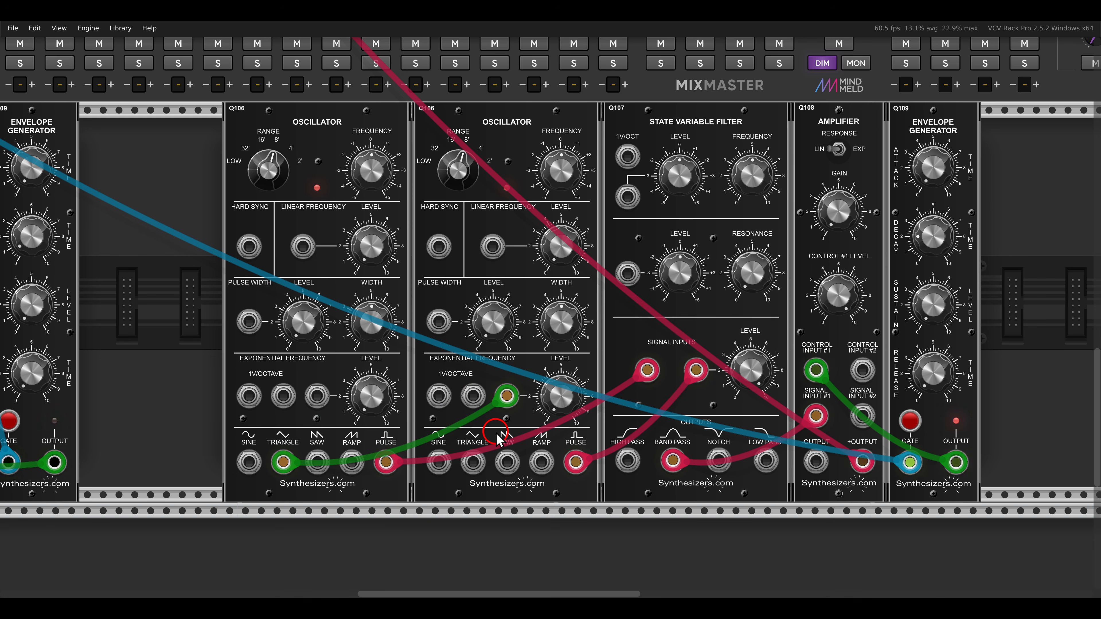
pyautogui.moveTo(438, 462); pyautogui.dragTo(319, 395)
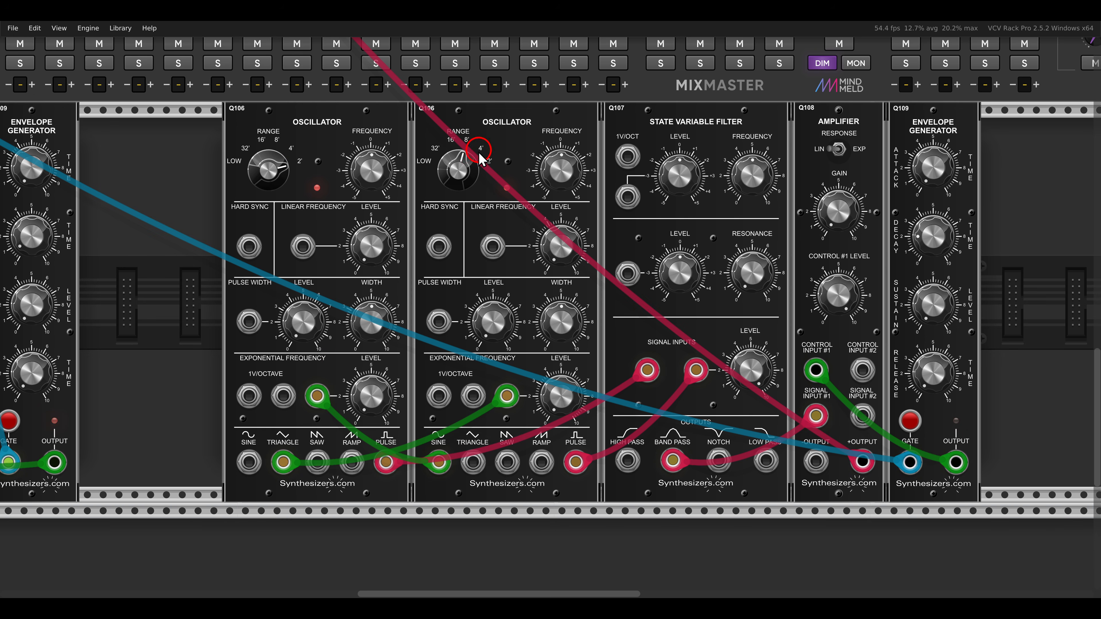
# - Raise the second oscillator's range, set its exponential frequency level to about 9.65, and increase the first oscillator's exponential level
pyautogui.moveTo(455, 174); pyautogui.dragTo(430, 117)
pyautogui.moveTo(565, 391); pyautogui.dragTo(544, 355)
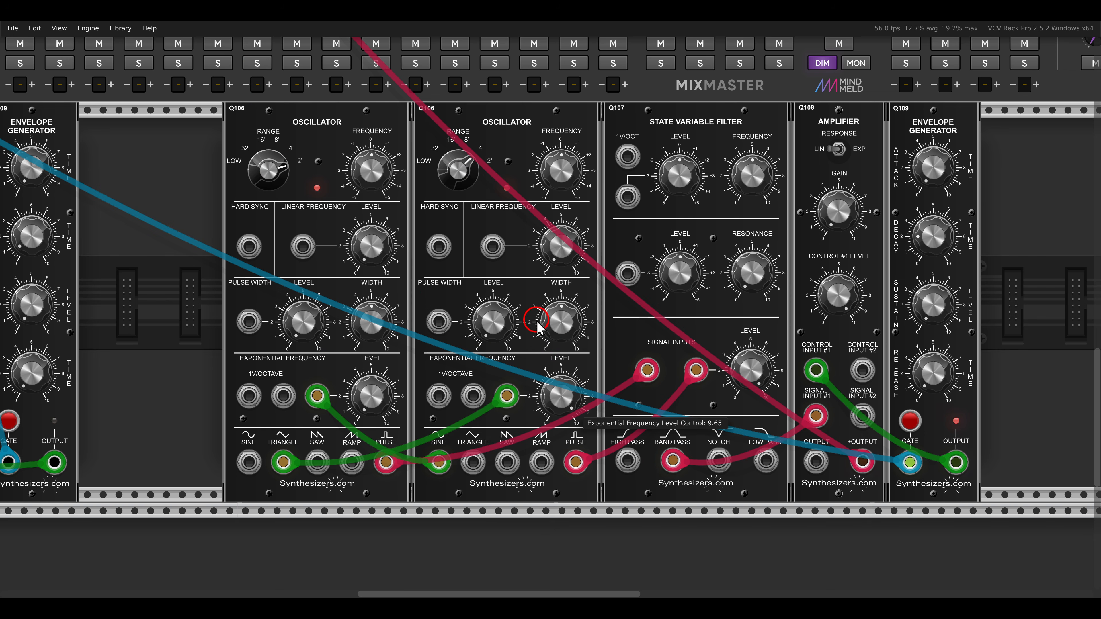
pyautogui.moveTo(376, 401); pyautogui.dragTo(369, 247)
pyautogui.moveTo(368, 393); pyautogui.dragTo(361, 330)
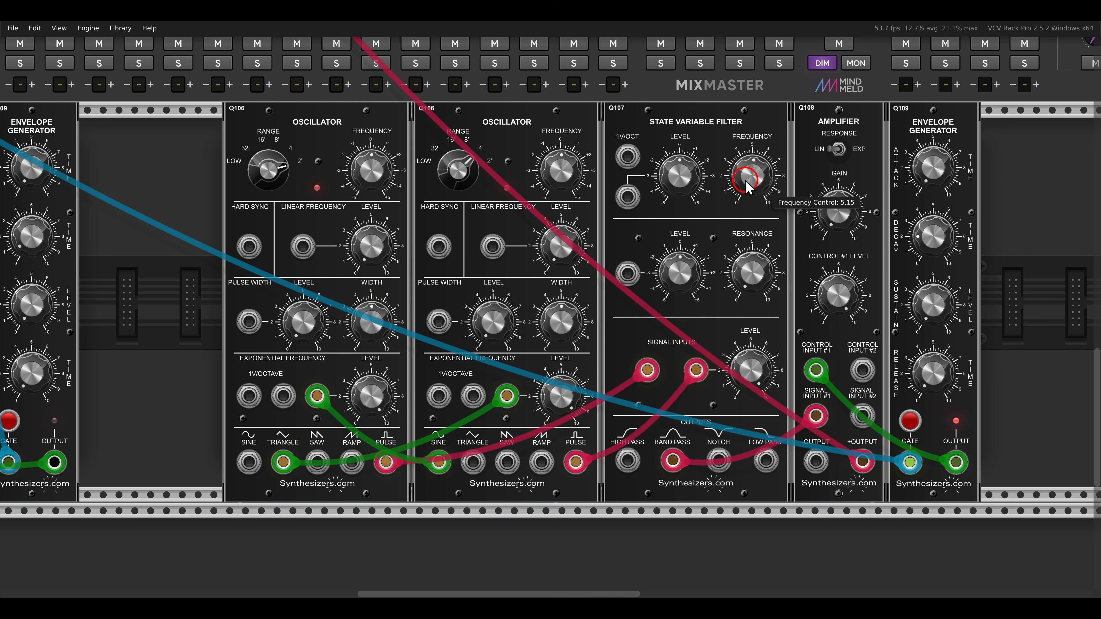
# - Fine-tune the new filter's frequency and the second oscillator's exponential frequency level
pyautogui.moveTo(749, 176)
pyautogui.mouseDown()
pyautogui.moveTo(729, 159)
pyautogui.moveTo(729, 171)
pyautogui.mouseUp()
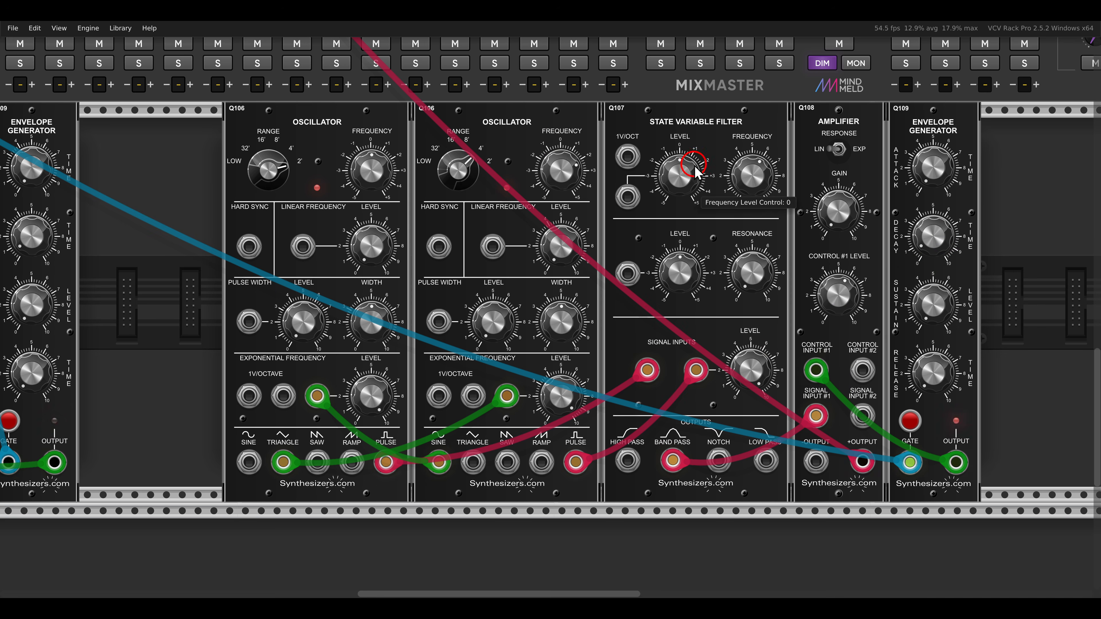
pyautogui.moveTo(740, 160); pyautogui.dragTo(740, 148)
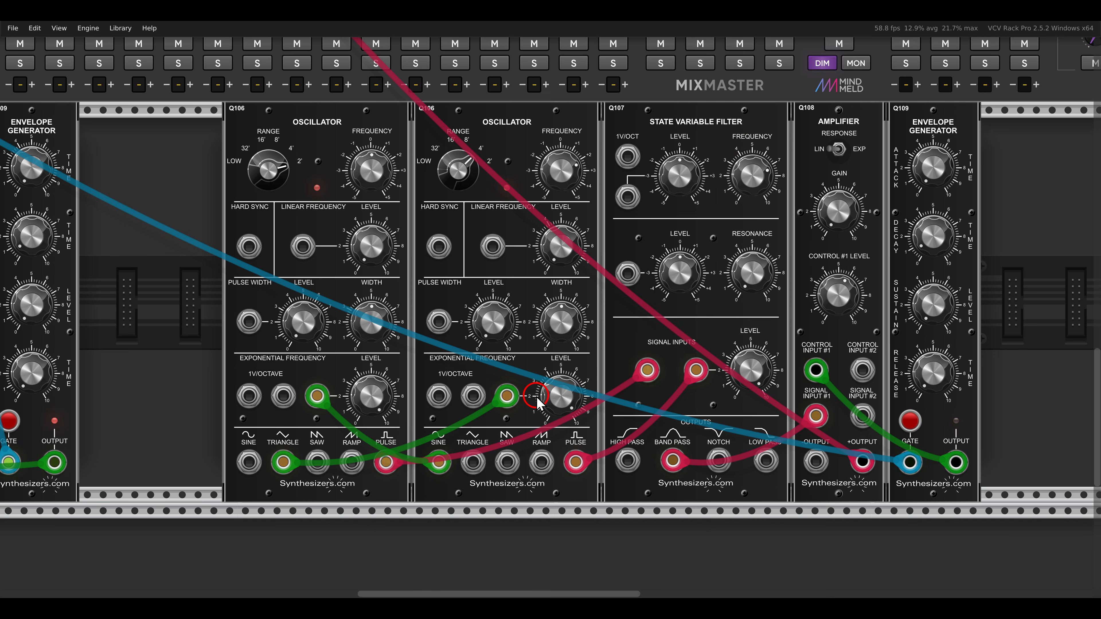
pyautogui.moveTo(548, 403); pyautogui.dragTo(560, 396)
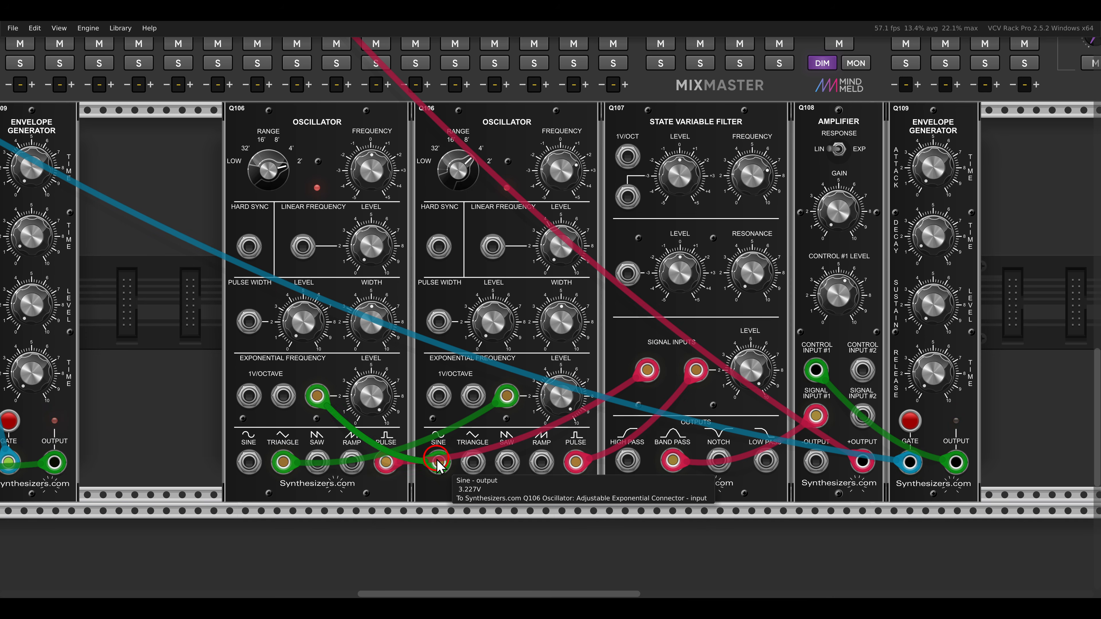
# - Move the modulation cable from the second oscillator's sine output to its pulse output and fine-tune the first oscillator's exponential frequency level
pyautogui.moveTo(437, 461); pyautogui.dragTo(576, 460)
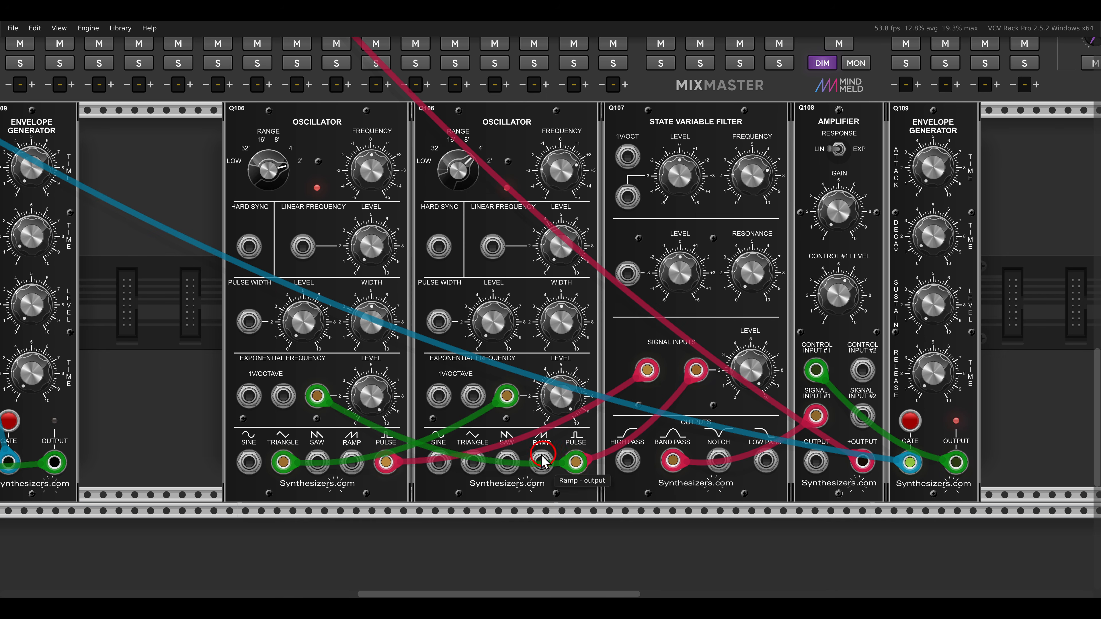
pyautogui.click(367, 407)
pyautogui.moveTo(378, 389); pyautogui.dragTo(378, 402)
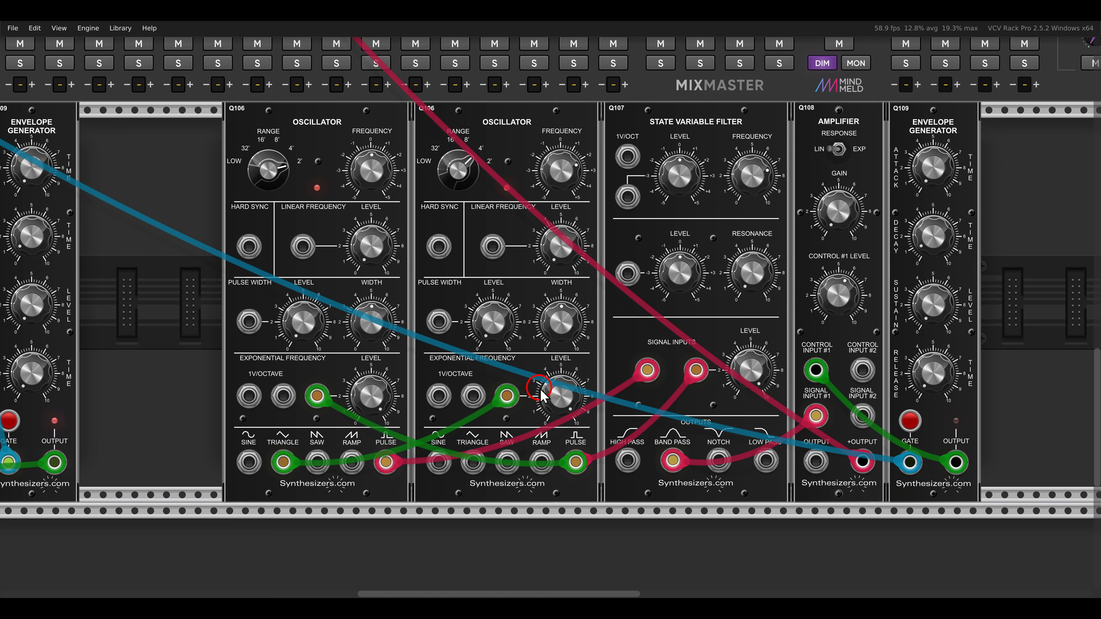
# - Fine-tune the second percussion oscillator's exponential frequency level and set the band-pass filter's resonance to about 3.975
pyautogui.click(555, 389)
pyautogui.moveTo(558, 396); pyautogui.dragTo(551, 416)
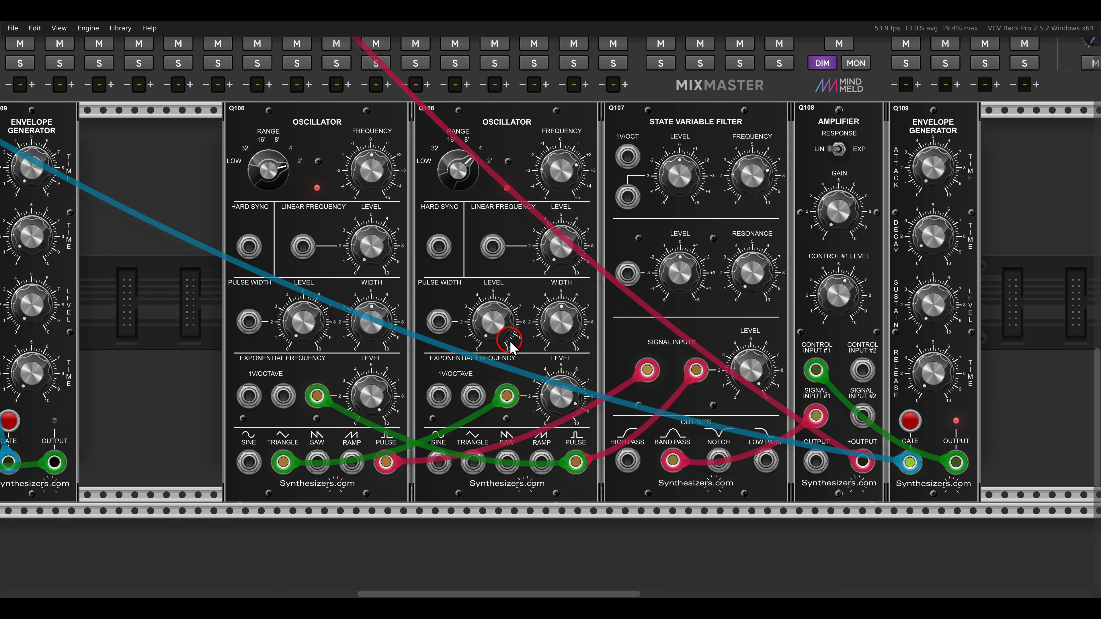
pyautogui.moveTo(749, 270); pyautogui.dragTo(721, 187)
# - Set the percussion amplifier's control #1 level to about 3.575 and the band-pass filter's frequency to about 7.8
pyautogui.moveTo(837, 287); pyautogui.dragTo(828, 315)
pyautogui.moveTo(751, 186); pyautogui.dragTo(746, 166)
pyautogui.moveTo(842, 239); pyautogui.dragTo(721, 244)
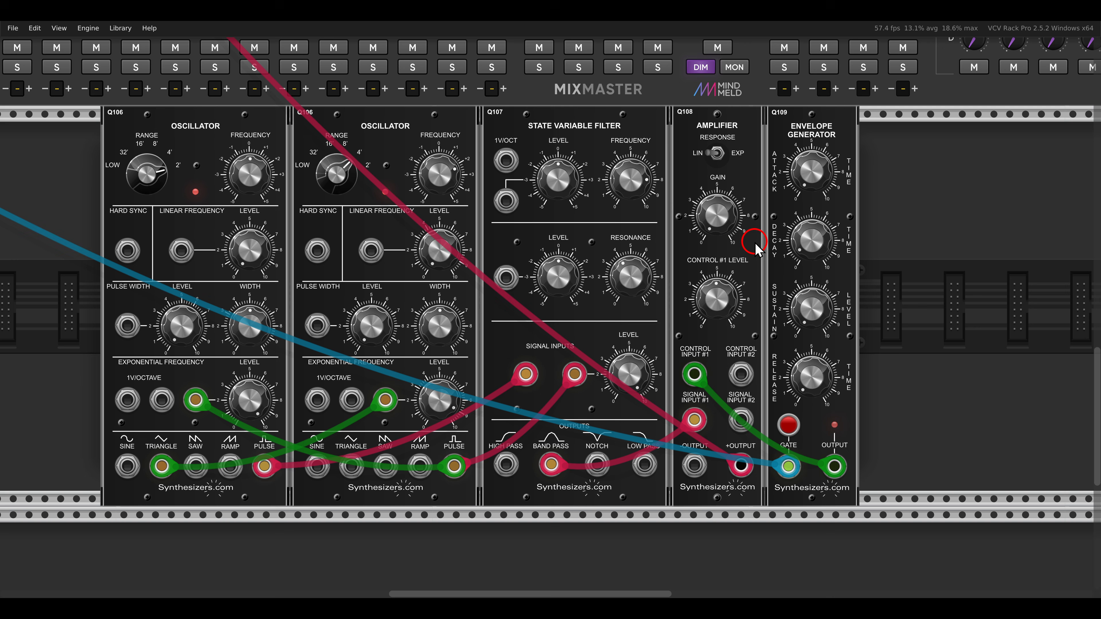
pyautogui.moveTo(809, 239)
pyautogui.moveTo(818, 171)
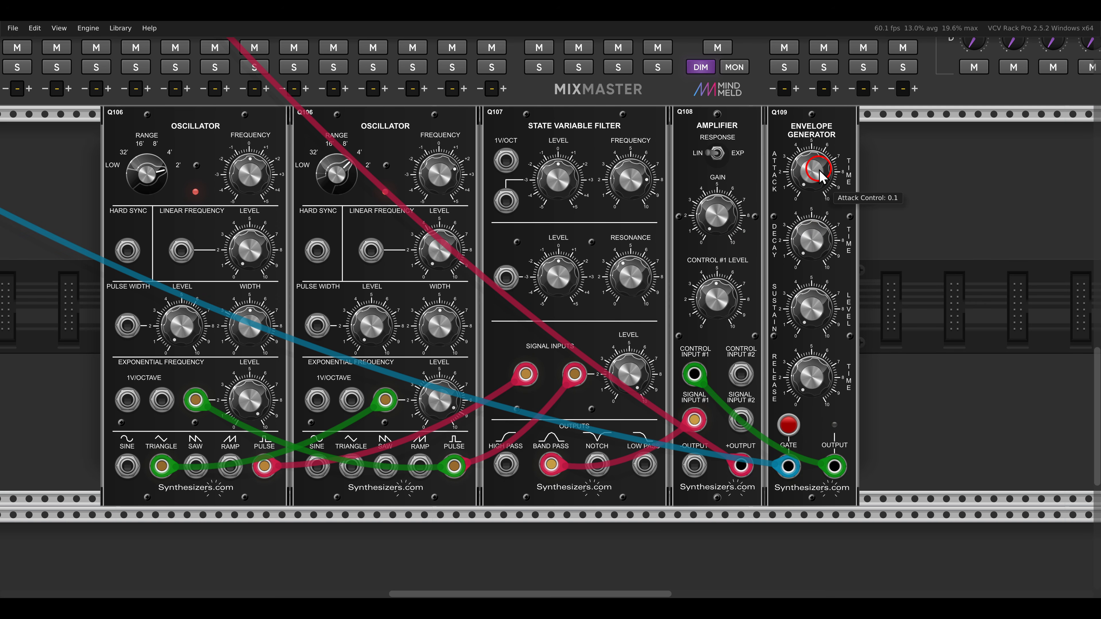
pyautogui.scroll(-3, 728, 245)
pyautogui.moveTo(669, 271)
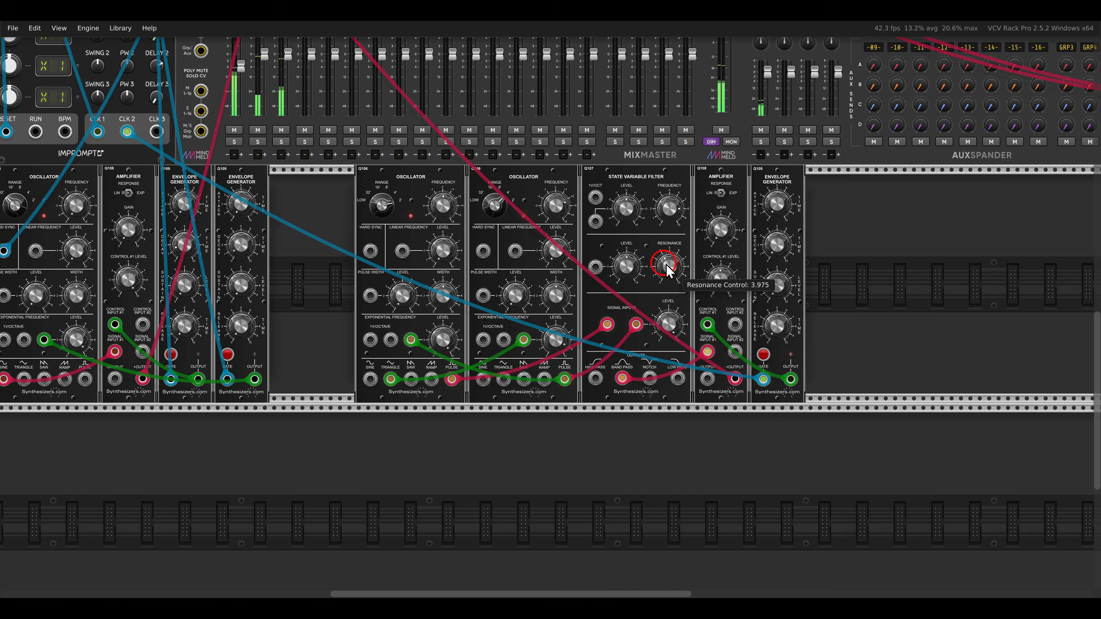
pyautogui.moveTo(718, 290)
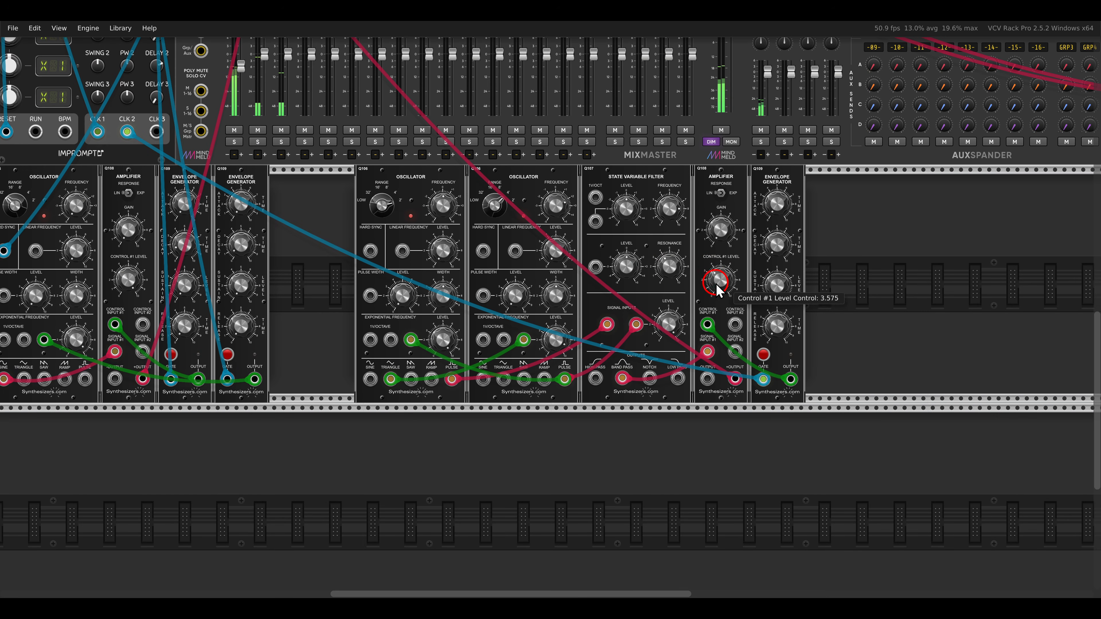
pyautogui.moveTo(664, 207)
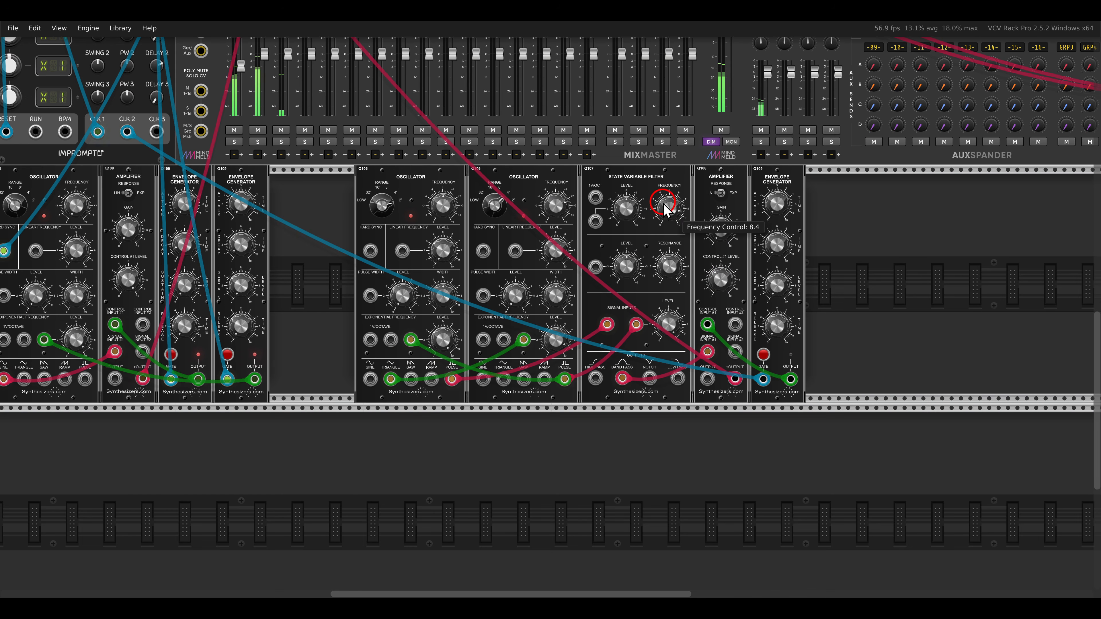
pyautogui.moveTo(665, 207); pyautogui.dragTo(664, 222)
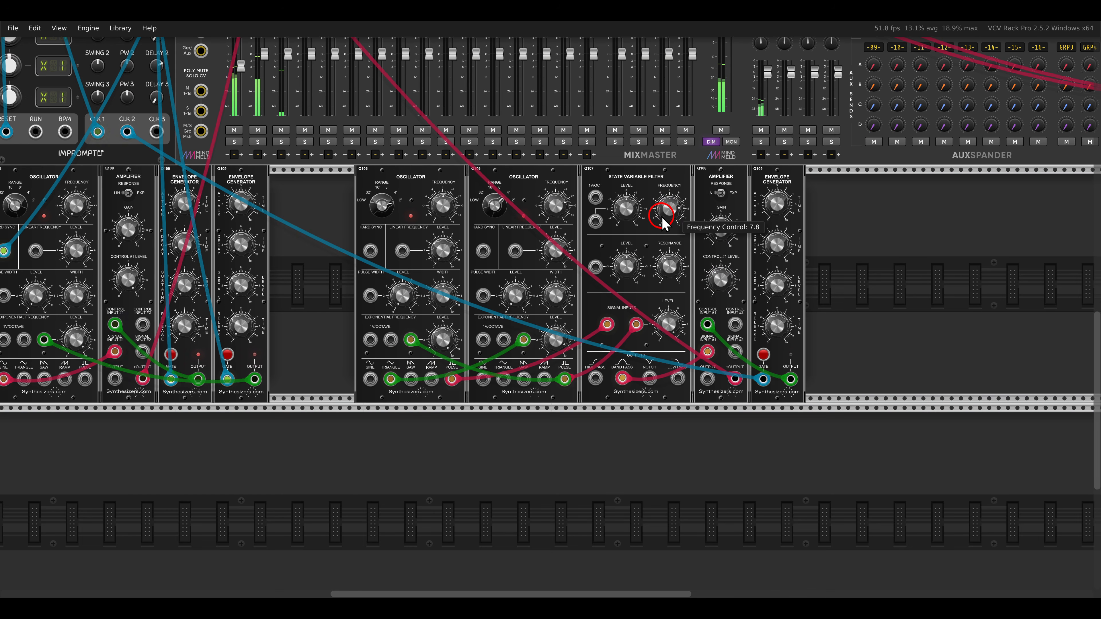
# - Adjust the volume fader of the first MixMaster channel to balance the sequenced voice with the drums
pyautogui.scroll(-1, 662, 217)
pyautogui.moveTo(518, 191); pyautogui.dragTo(686, 286)
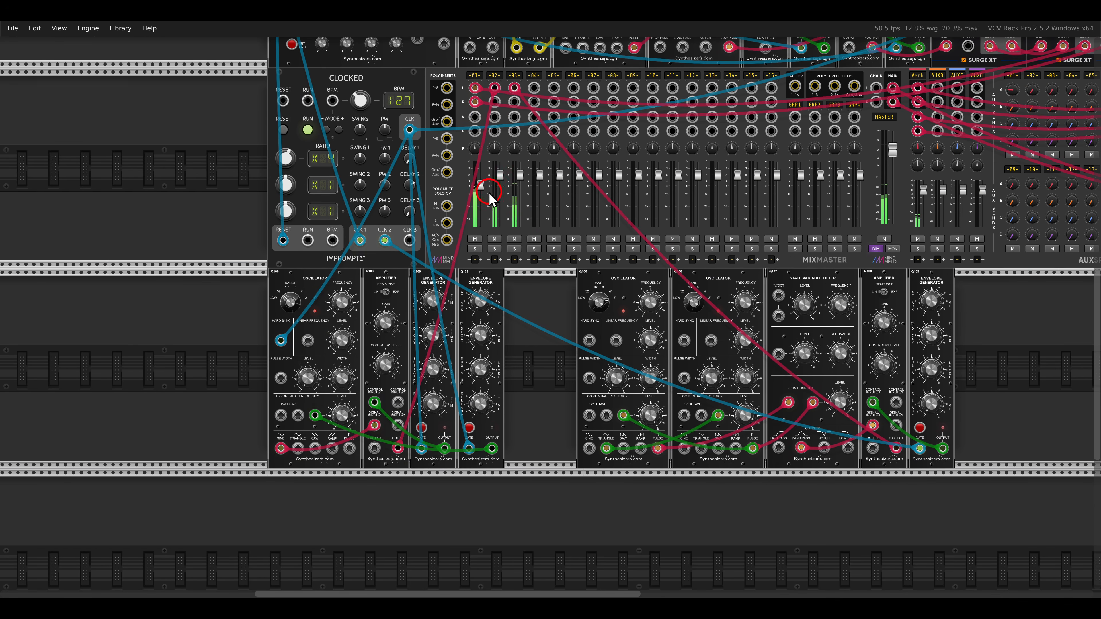
pyautogui.moveTo(480, 191); pyautogui.dragTo(488, 192)
# - Lower the sequenced voice's filter frequency and raise the filter's frequency modulation level
pyautogui.scroll(-3, 631, 298)
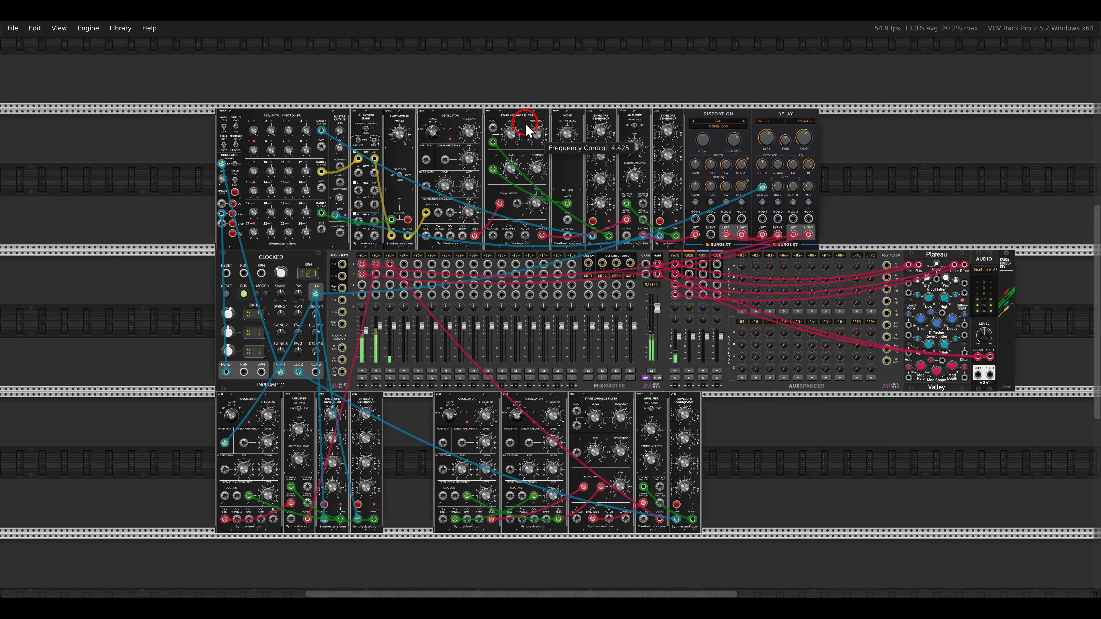
pyautogui.moveTo(524, 130); pyautogui.dragTo(524, 133)
pyautogui.moveTo(530, 116); pyautogui.dragTo(529, 147)
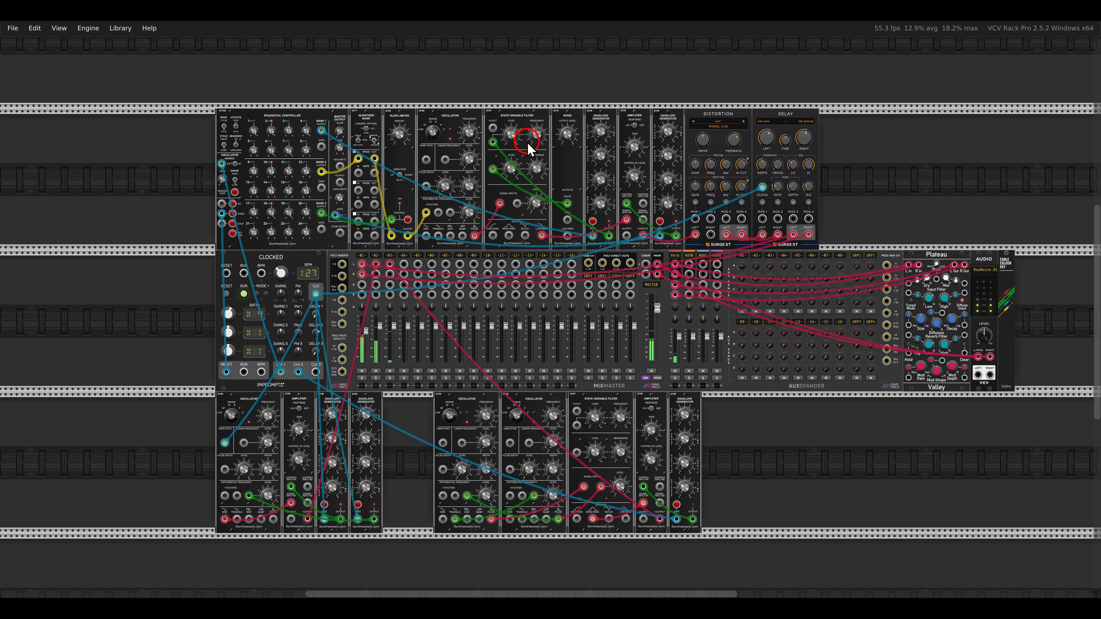
pyautogui.moveTo(509, 133); pyautogui.dragTo(504, 124)
# - Raise the Surge XT delay's feedback to 100%
pyautogui.moveTo(765, 168); pyautogui.dragTo(736, 39)
pyautogui.moveTo(533, 134)
pyautogui.mouseDown()
pyautogui.moveTo(525, 119)
pyautogui.moveTo(533, 134)
pyautogui.mouseUp()
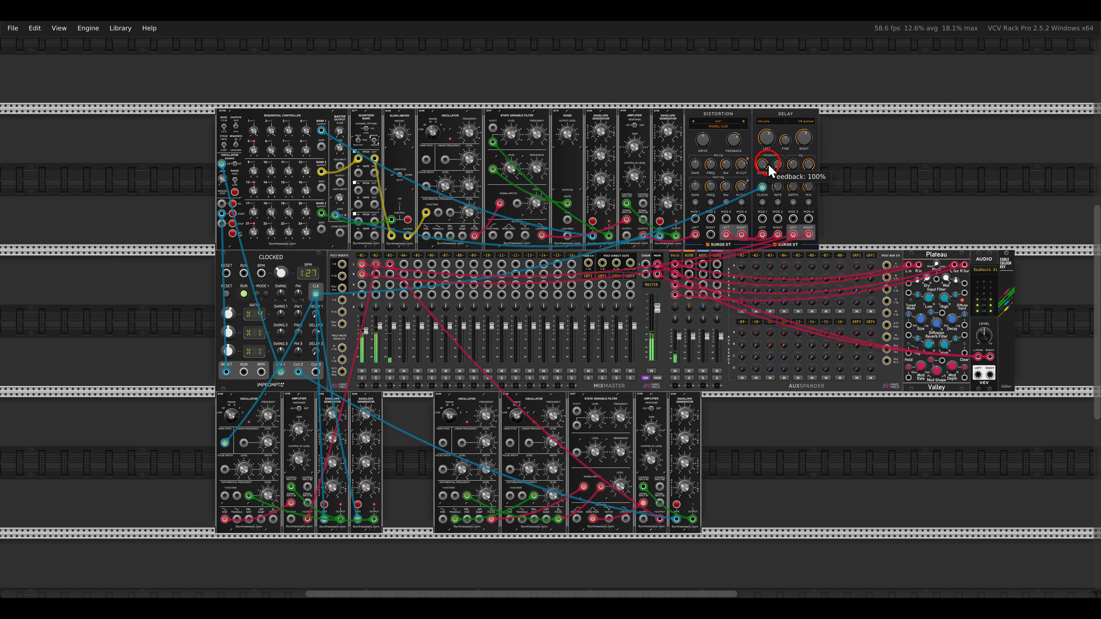